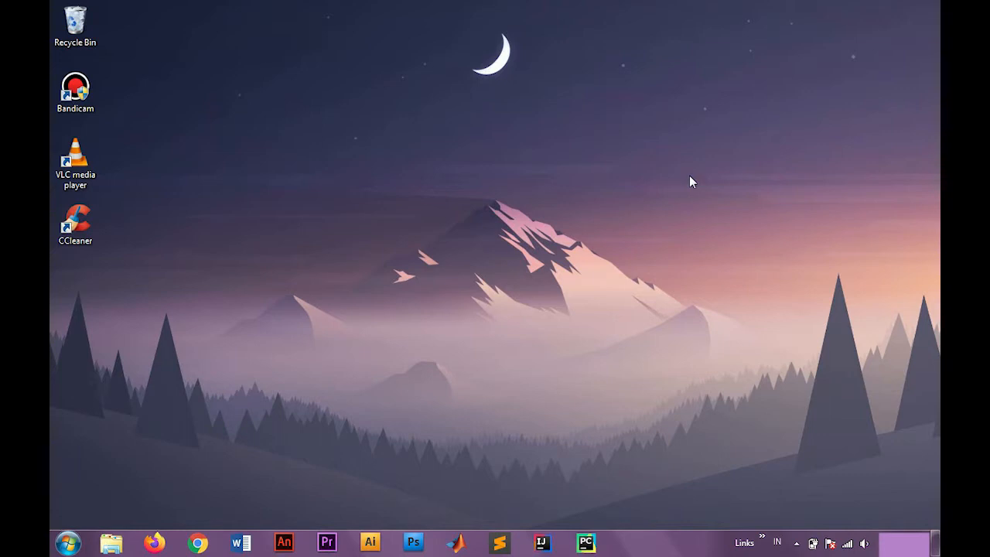
- Switch to Adobe Animate CC, collapse the CC Libraries, and create a new ActionScript 3.0 document
click(284, 542)
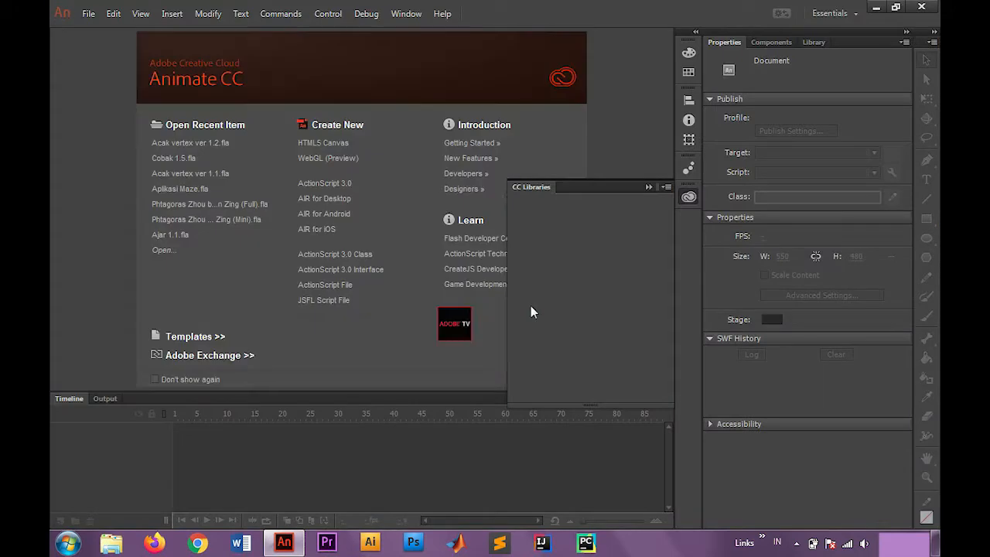
click(649, 187)
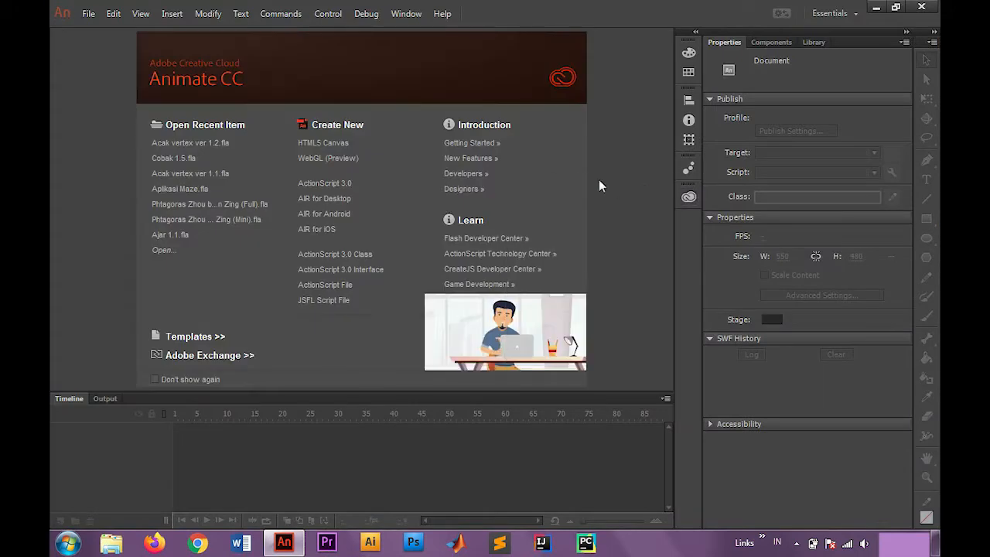
click(363, 187)
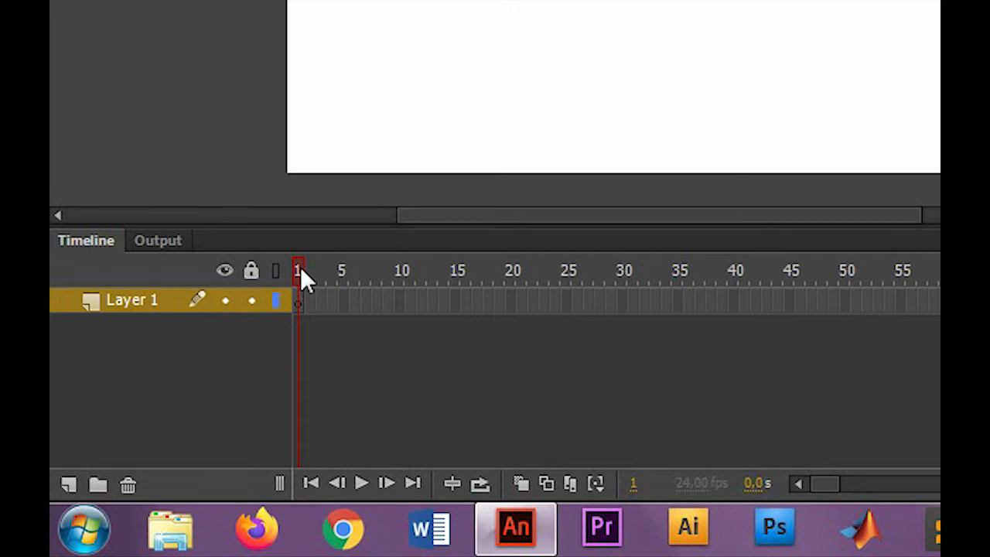
click(316, 296)
click(300, 259)
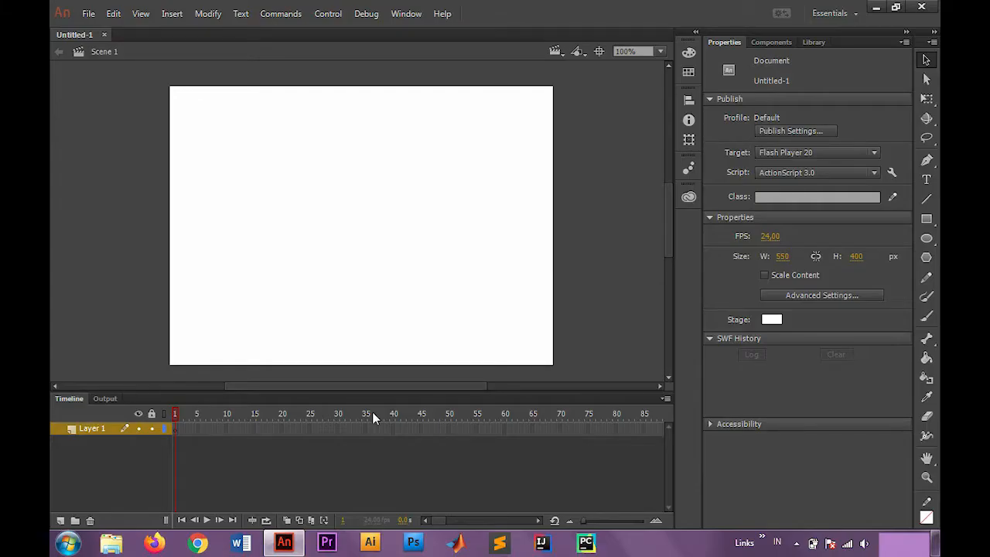
right_click(177, 438)
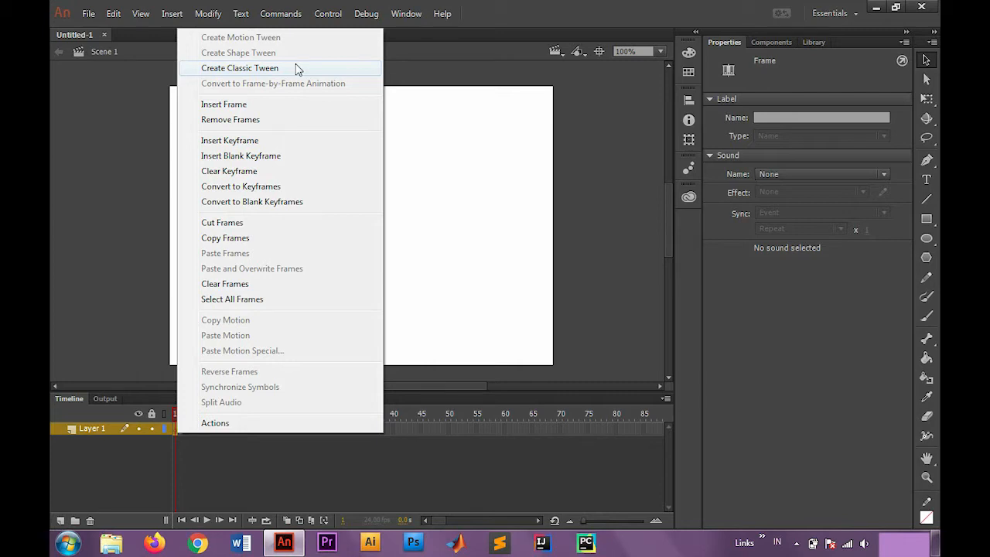
click(470, 151)
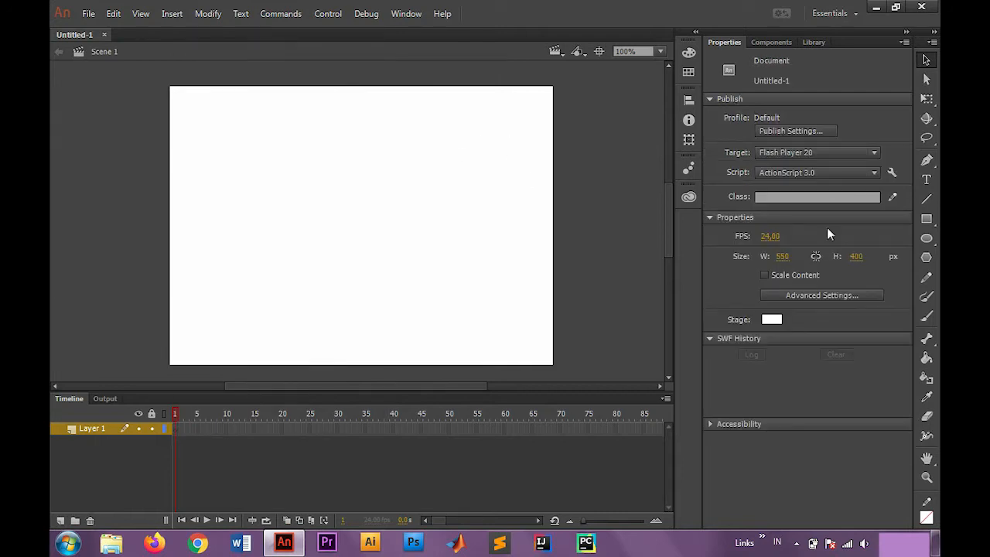
- Draw a green square without stroke, about 79 by 79 px, near the stage's upper-left corner
click(932, 221)
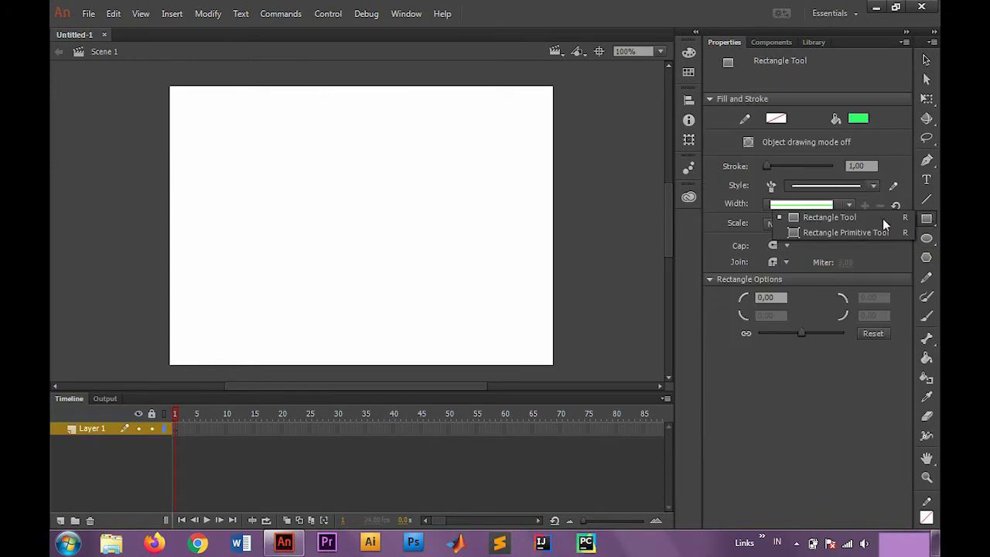
click(926, 222)
click(926, 222)
click(927, 223)
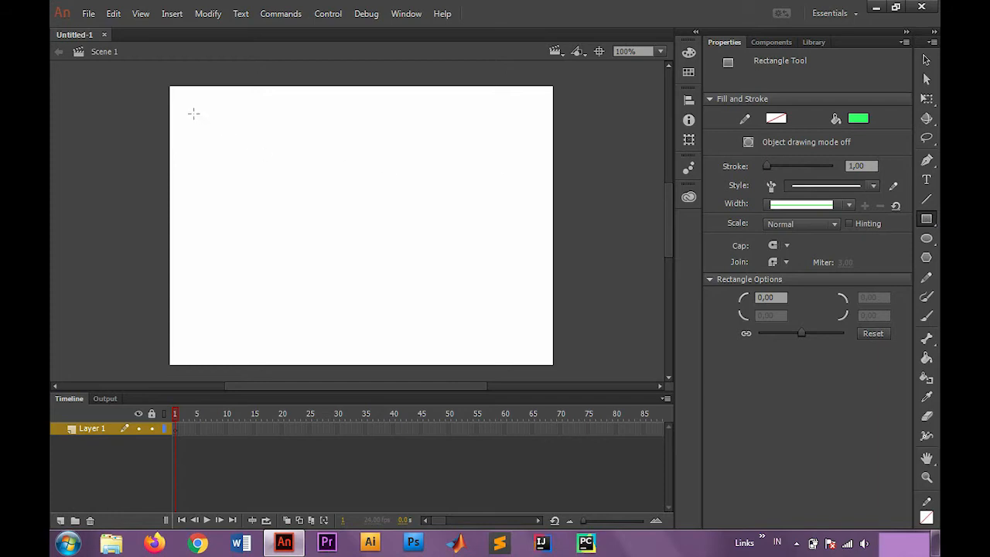
drag(181, 101, 236, 156)
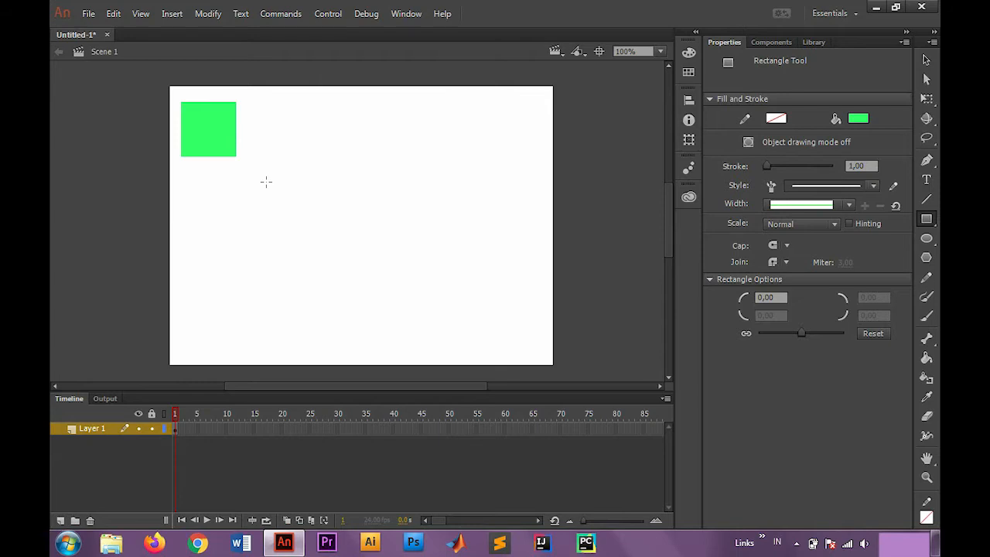
- Duplicate the green square twice straight below the original, placing the copies at about Y 156 and Y 284
key(v)
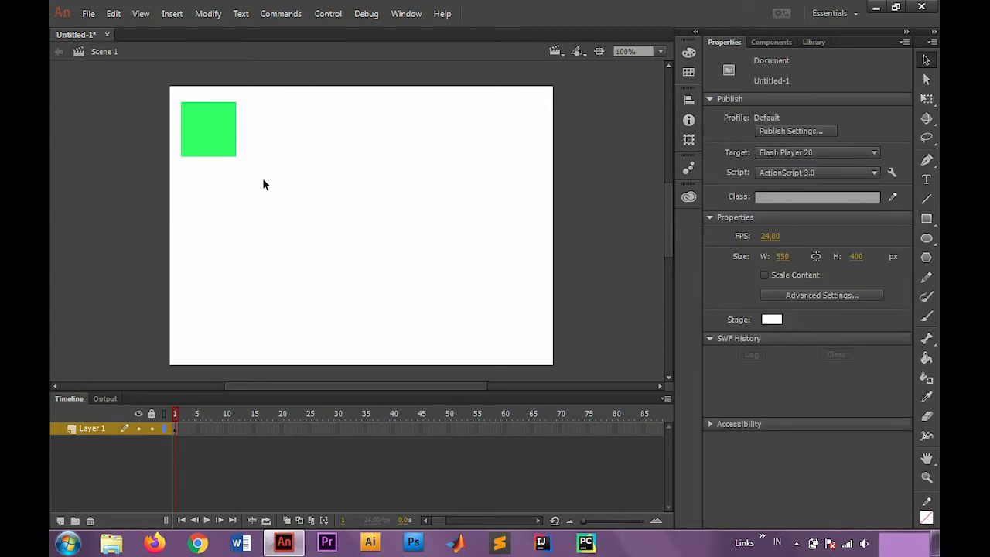
click(218, 136)
drag(218, 136, 222, 233)
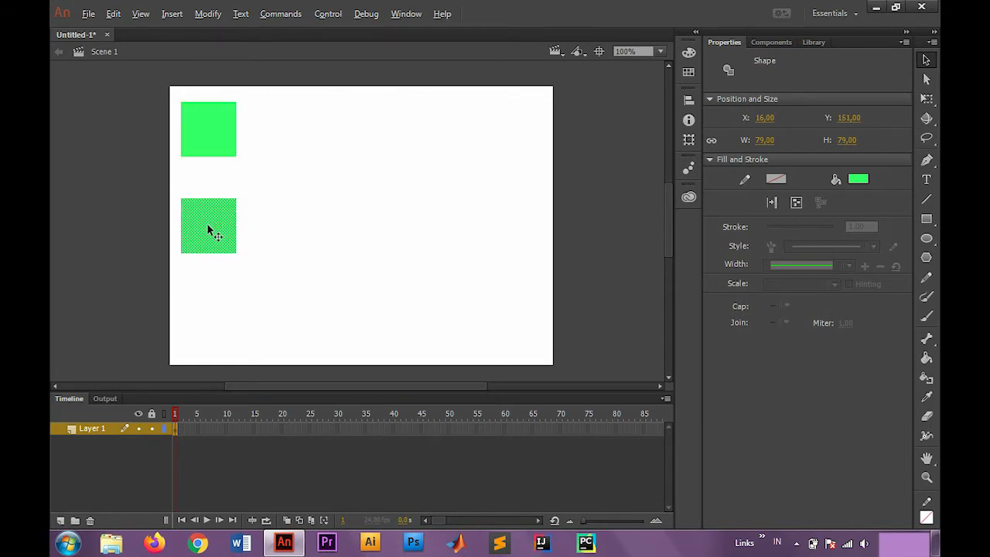
drag(207, 227, 206, 311)
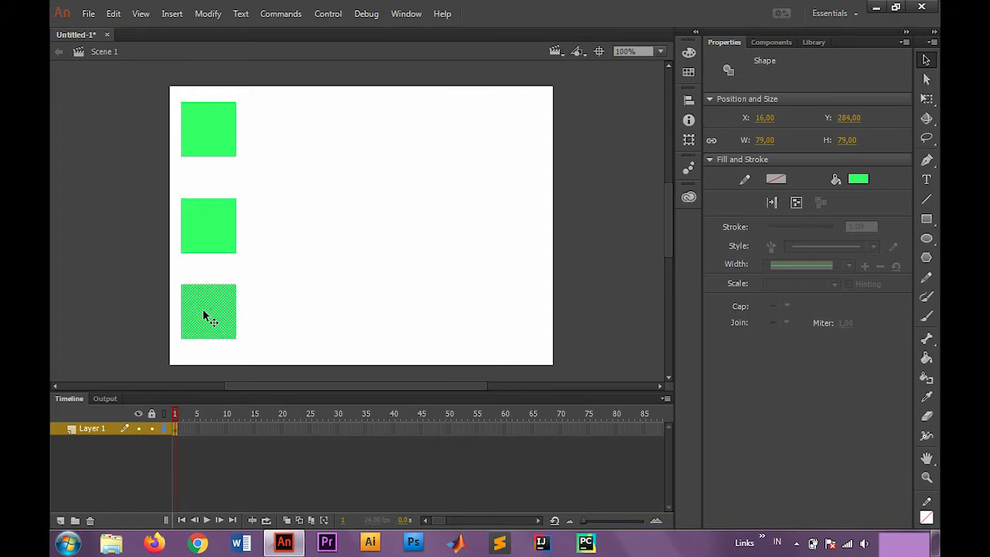
click(321, 234)
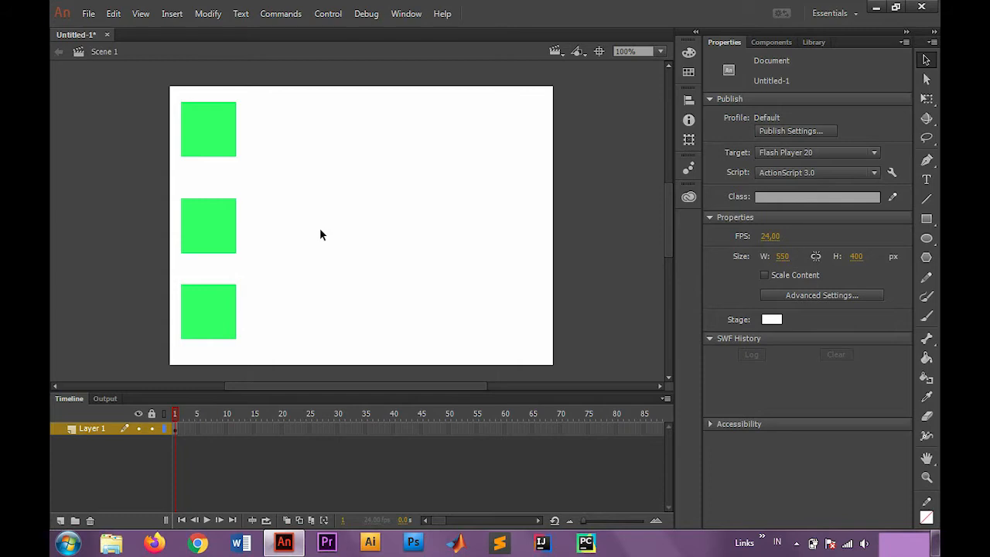
drag(226, 219, 226, 215)
click(369, 215)
- Insert two new layers above Layer 1
right_click(91, 438)
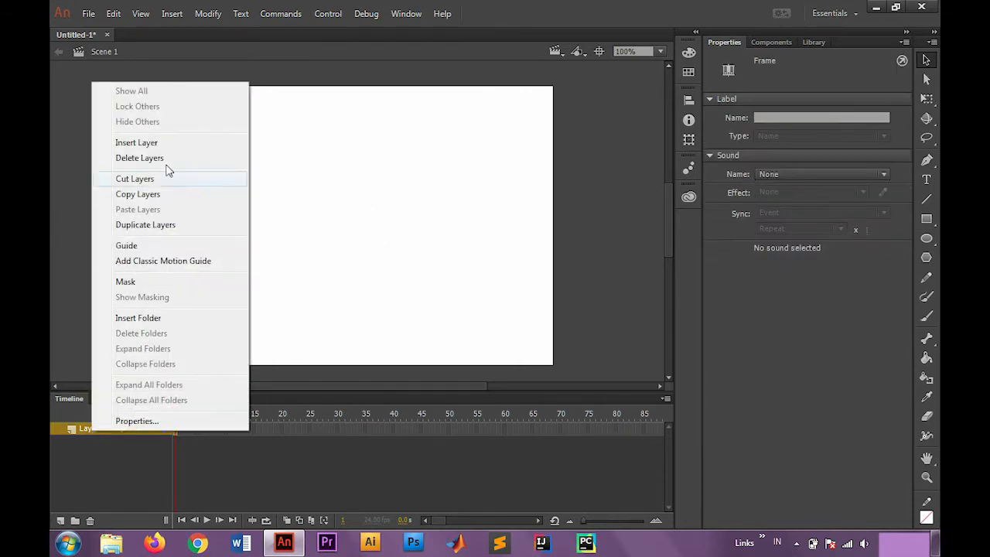
click(151, 147)
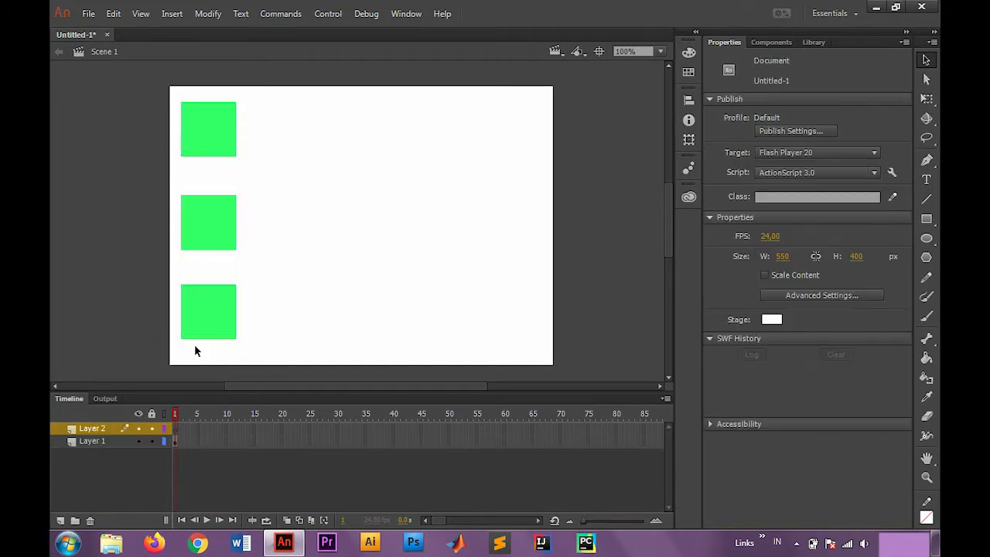
right_click(95, 429)
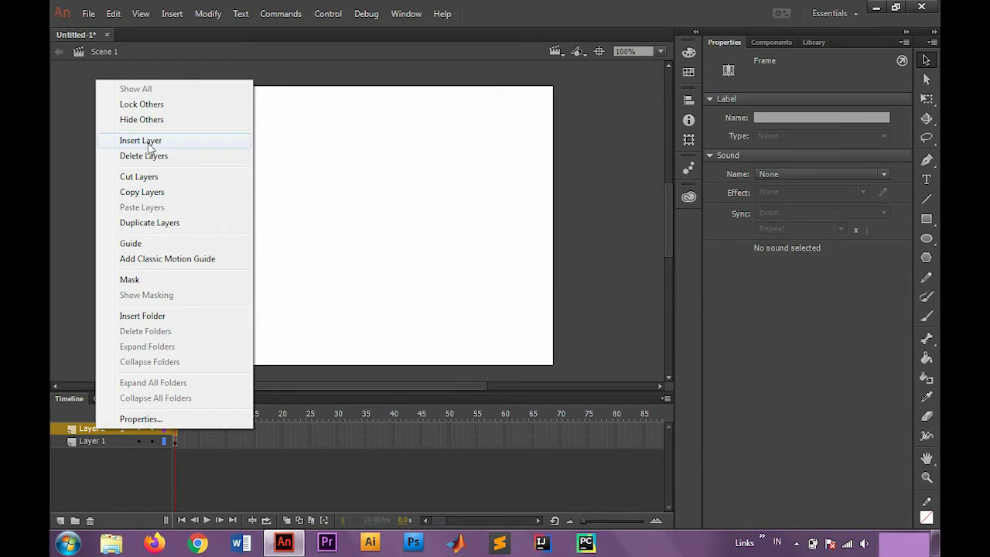
click(141, 141)
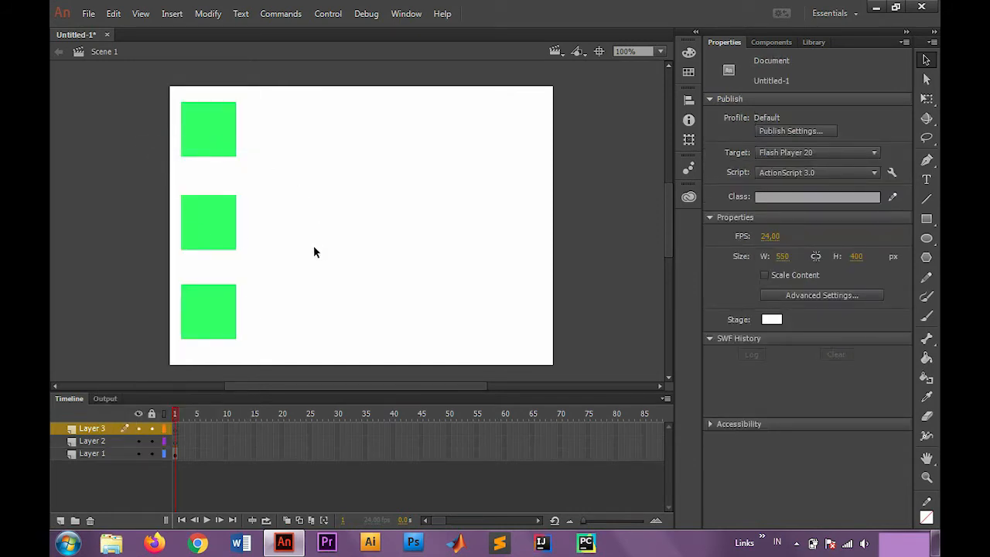
- Change the middle square's fill colour to red #FF0000
click(222, 232)
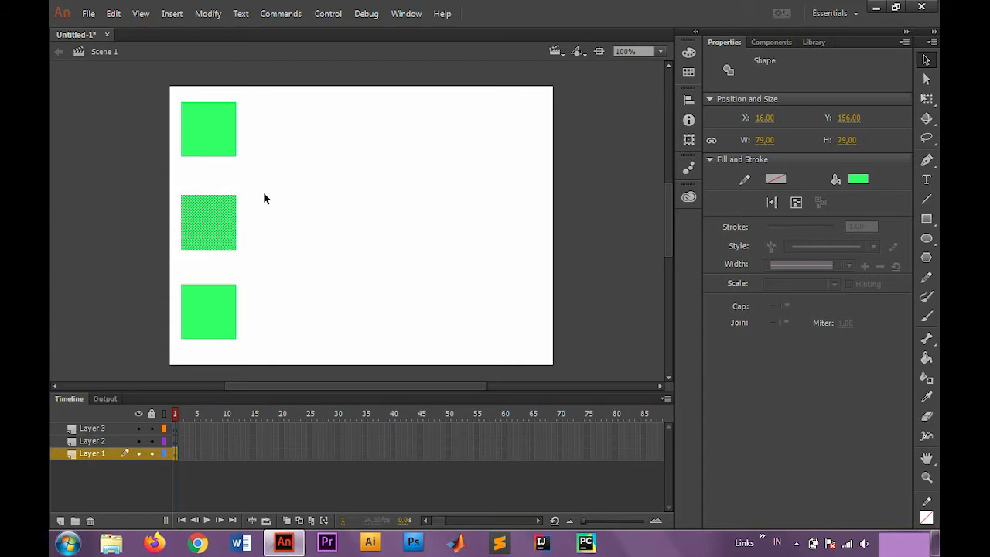
click(241, 226)
click(206, 225)
click(855, 179)
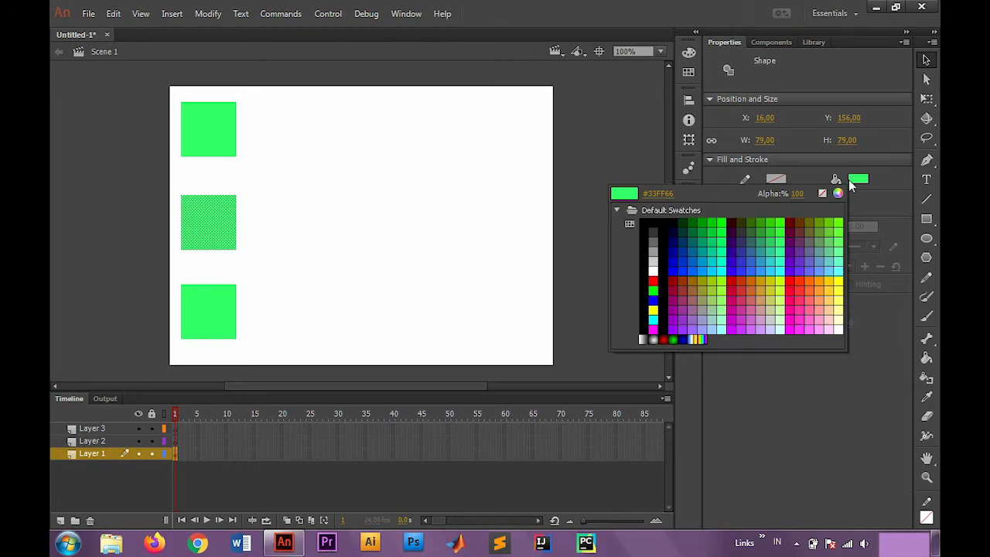
click(657, 279)
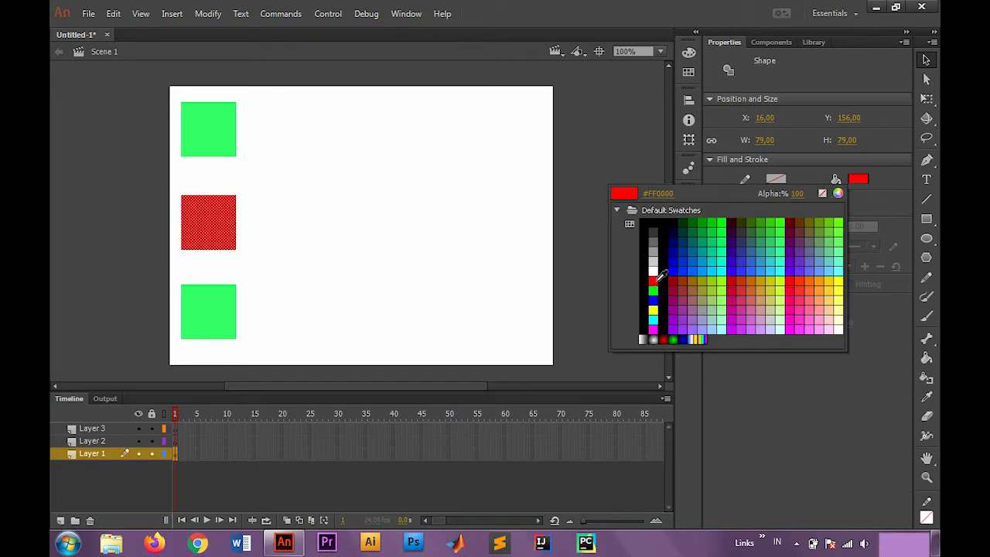
- Change the lowest square's fill colour to blue
click(216, 316)
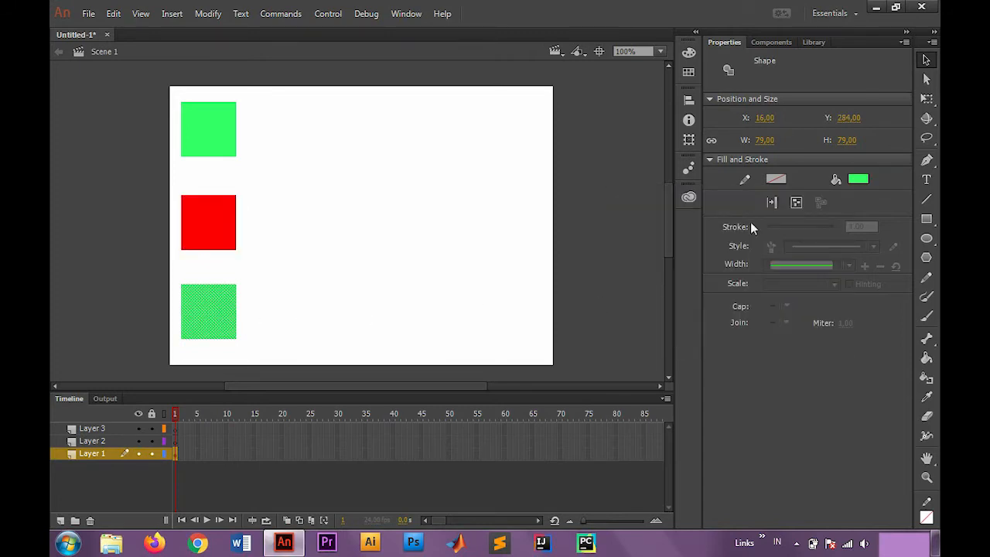
click(857, 179)
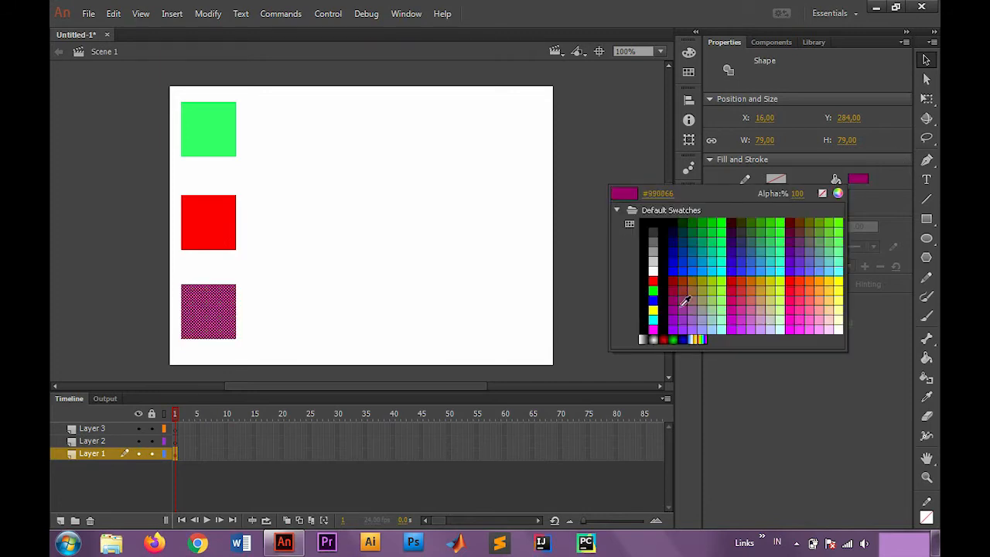
click(688, 265)
click(453, 269)
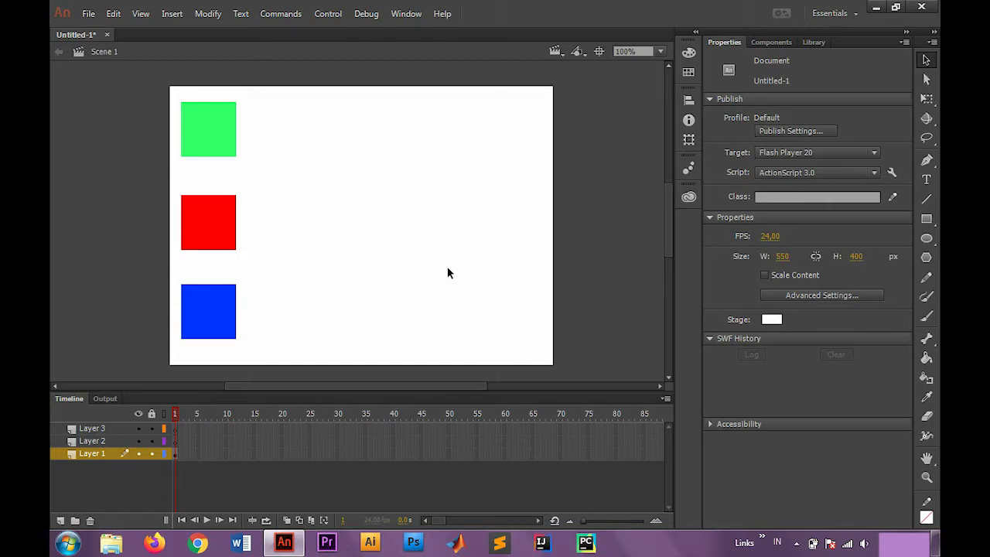
- Cut the red square from Layer 1 and paste it in place on Layer 2
right_click(218, 229)
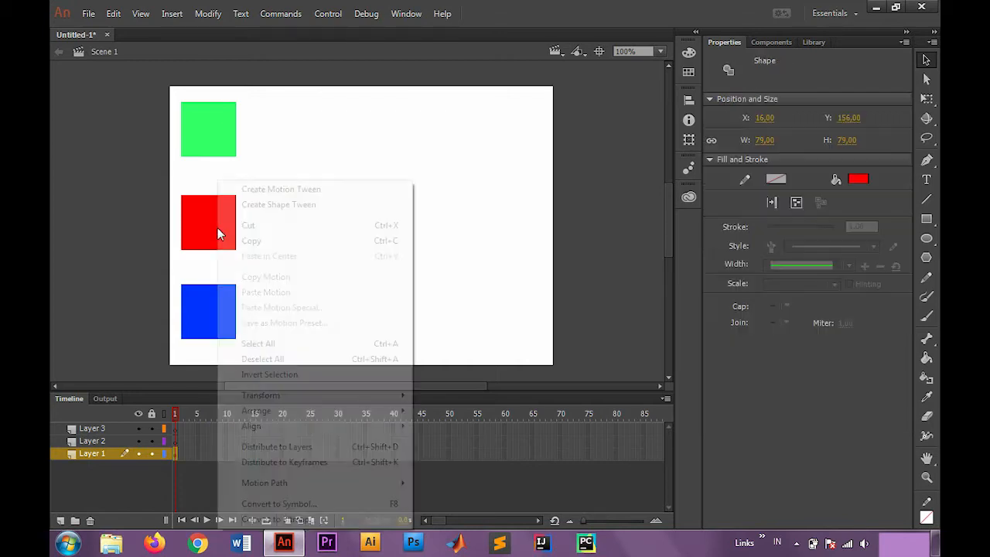
click(249, 227)
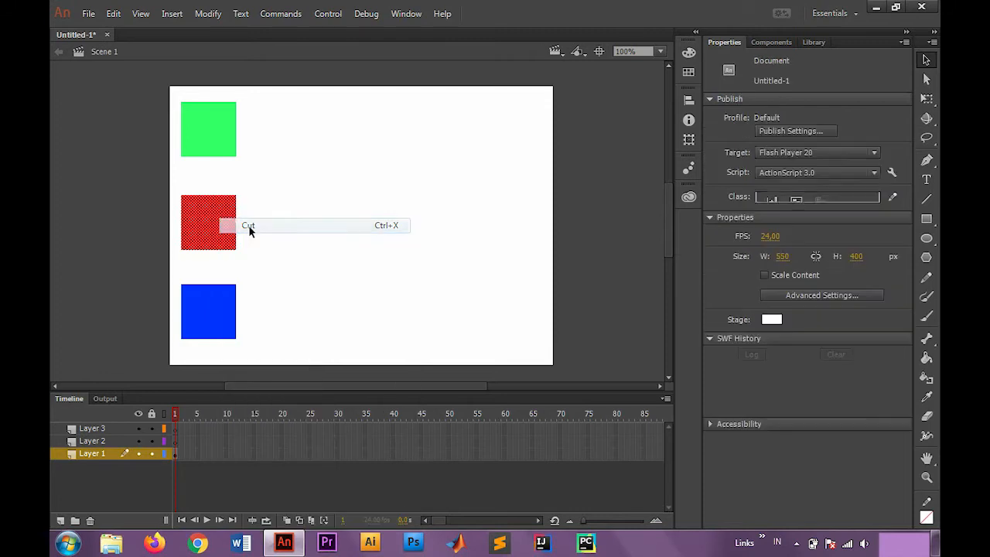
click(97, 443)
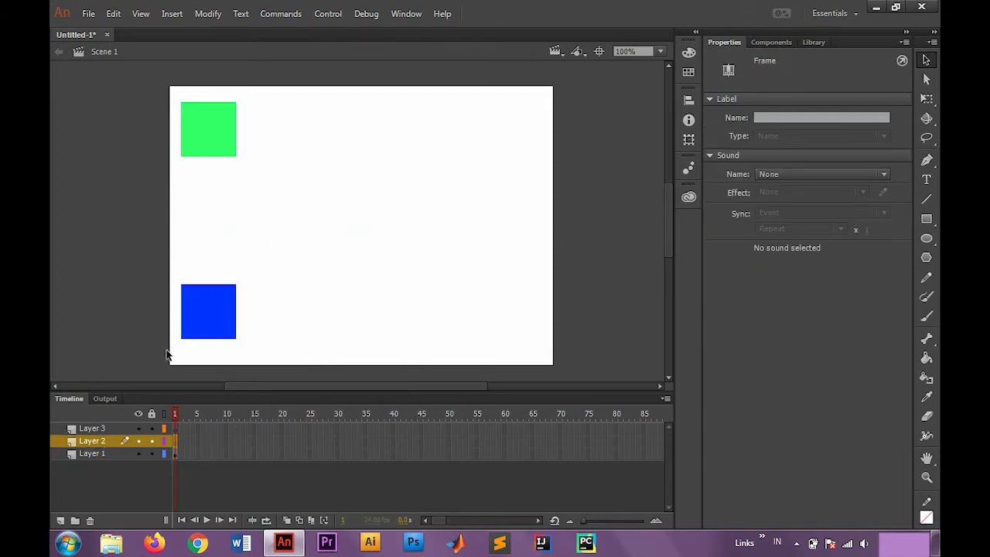
right_click(233, 198)
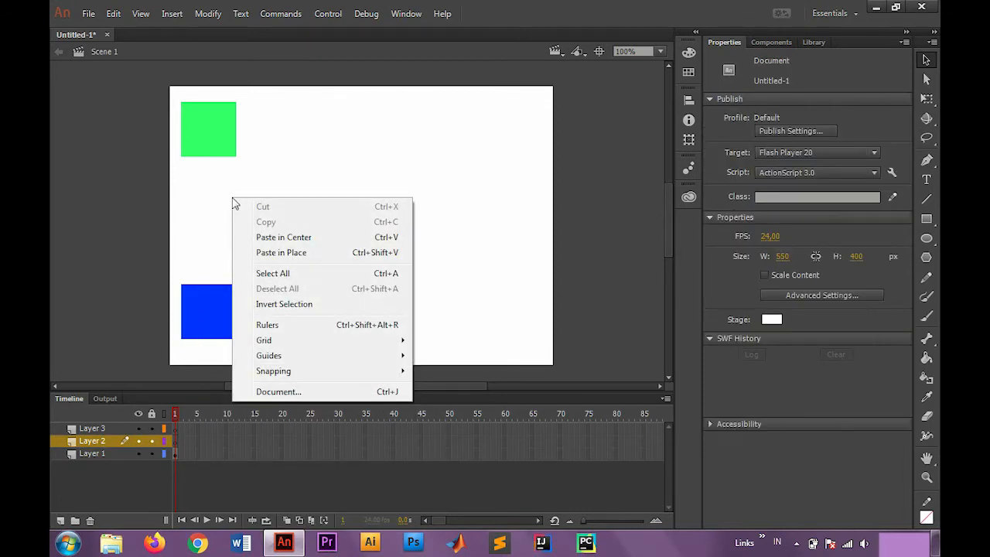
click(286, 252)
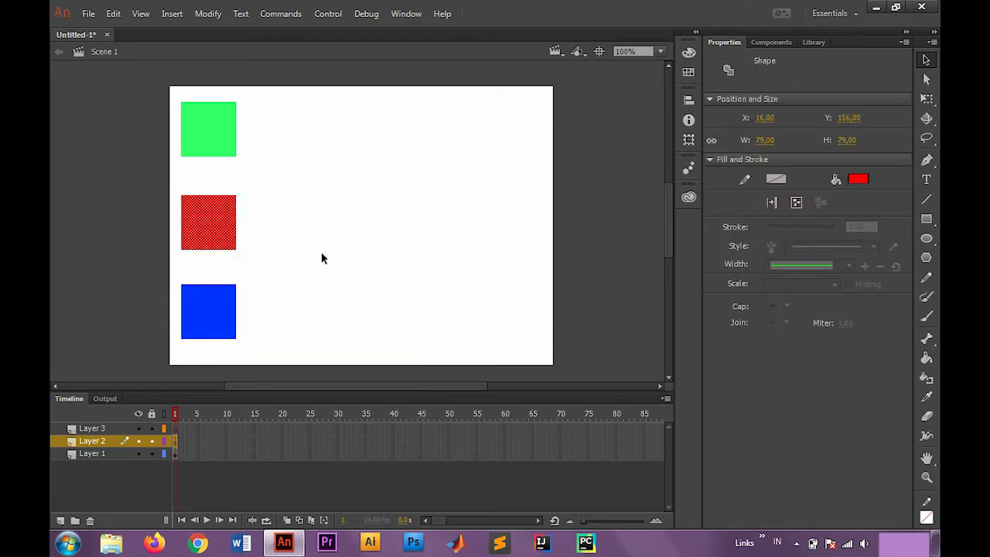
click(322, 254)
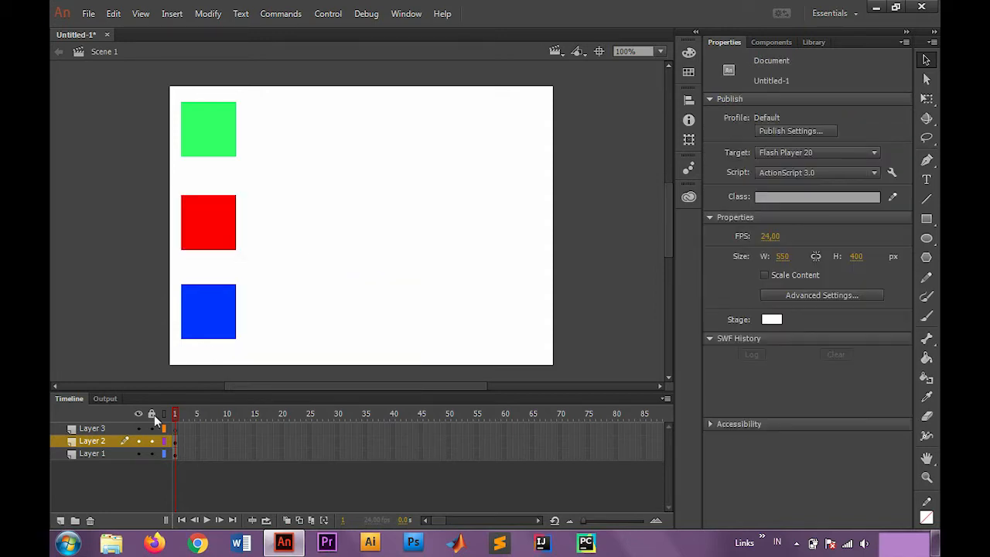
- Cut the blue square from Layer 1 and paste it in place on Layer 3
click(206, 319)
right_click(208, 318)
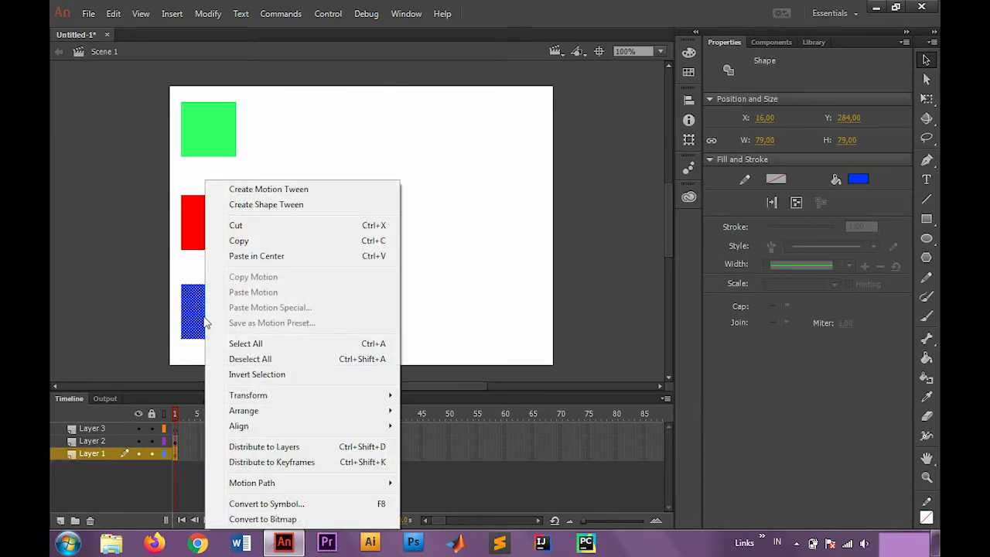
click(247, 229)
click(107, 427)
right_click(208, 328)
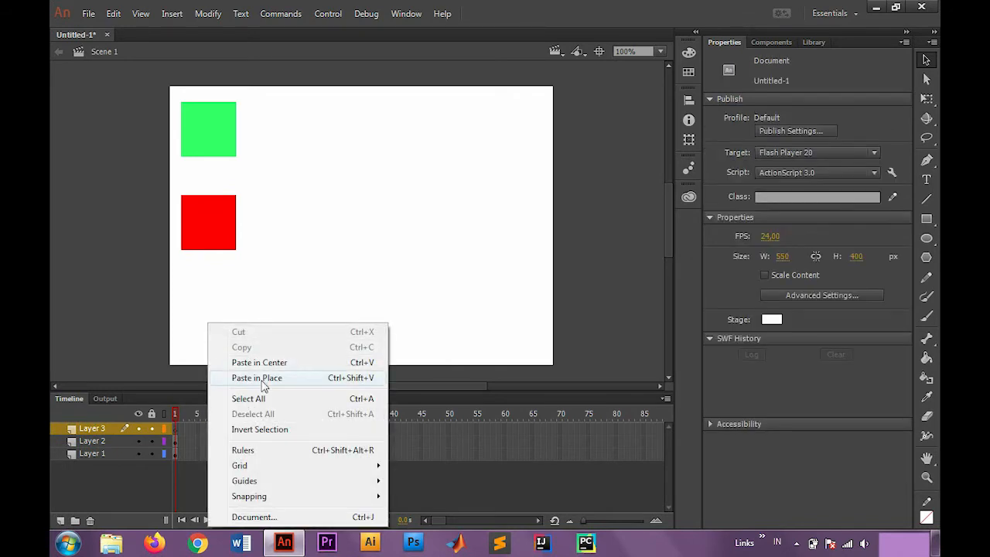
click(270, 379)
click(301, 275)
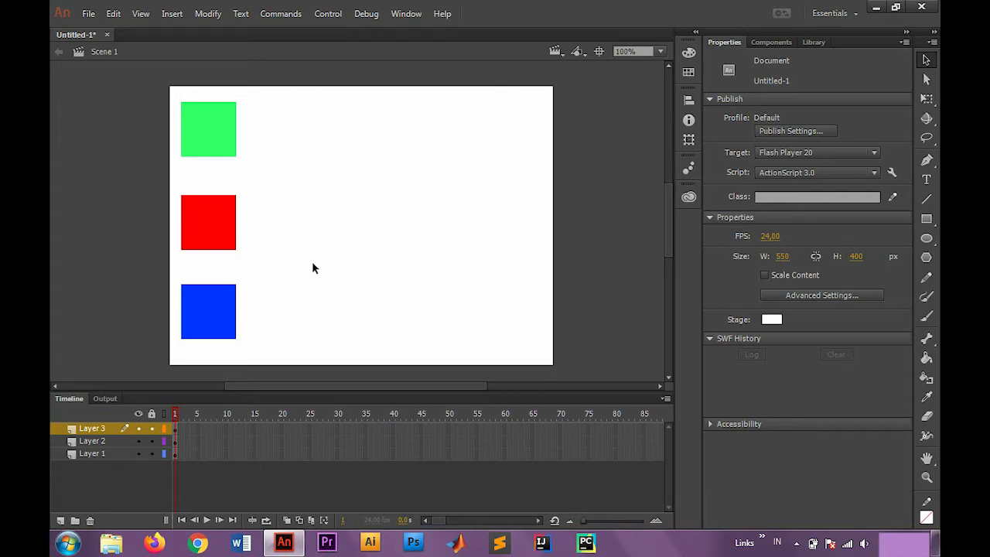
- Convert the green square on Layer 1 to a Movie Clip symbol
click(199, 144)
click(280, 150)
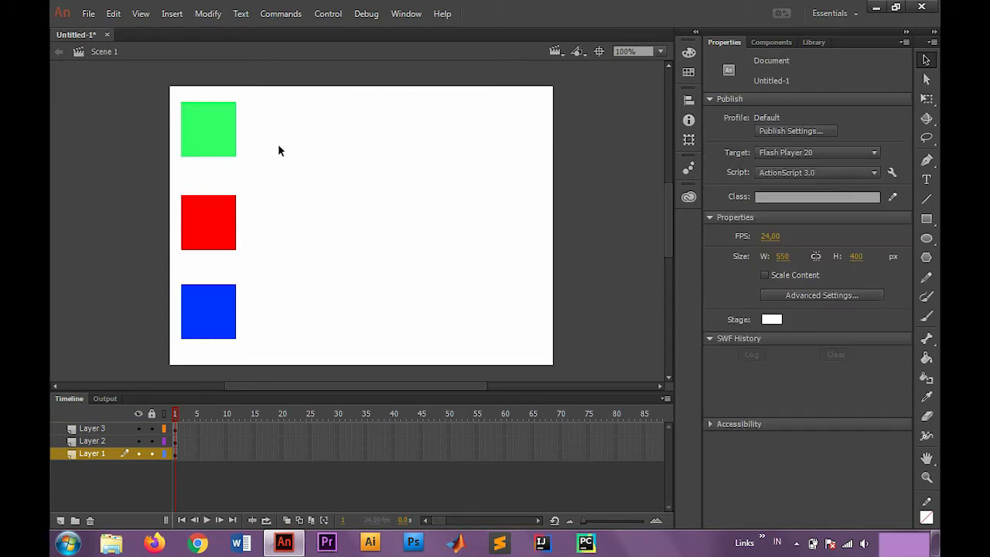
right_click(213, 133)
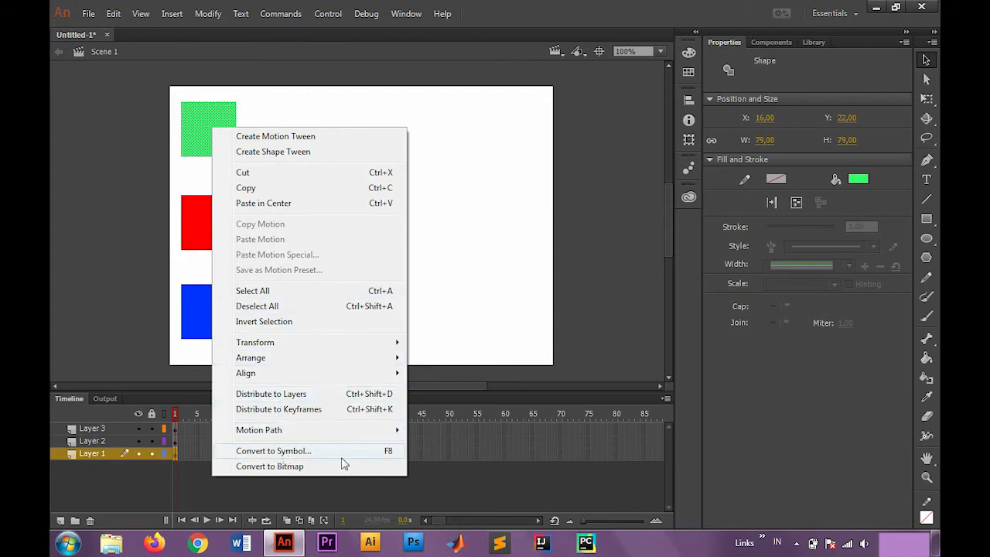
click(281, 455)
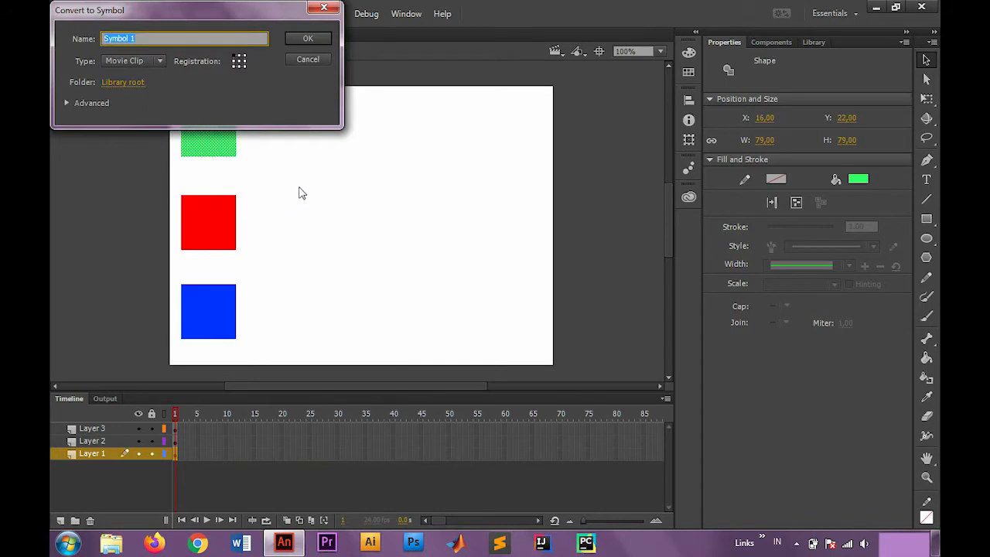
click(313, 40)
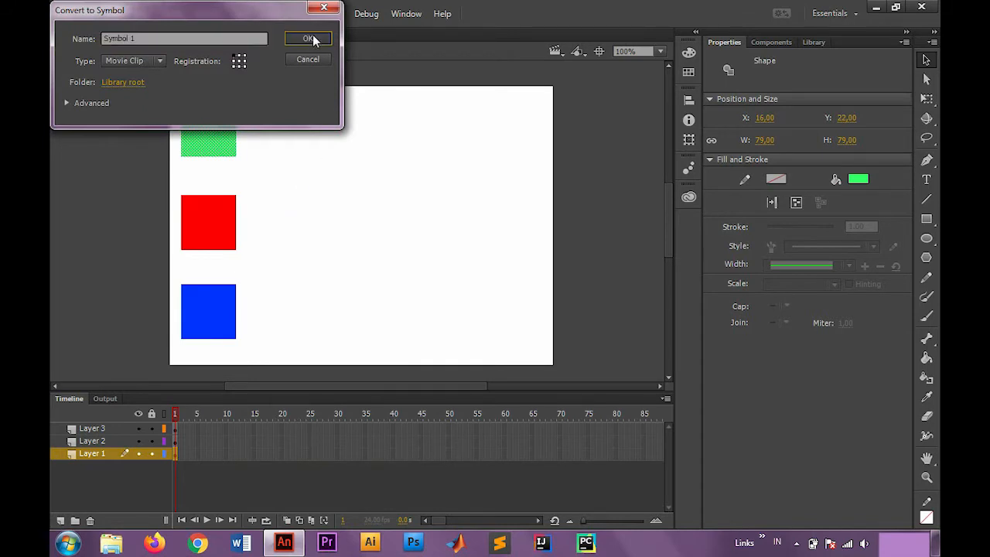
click(314, 40)
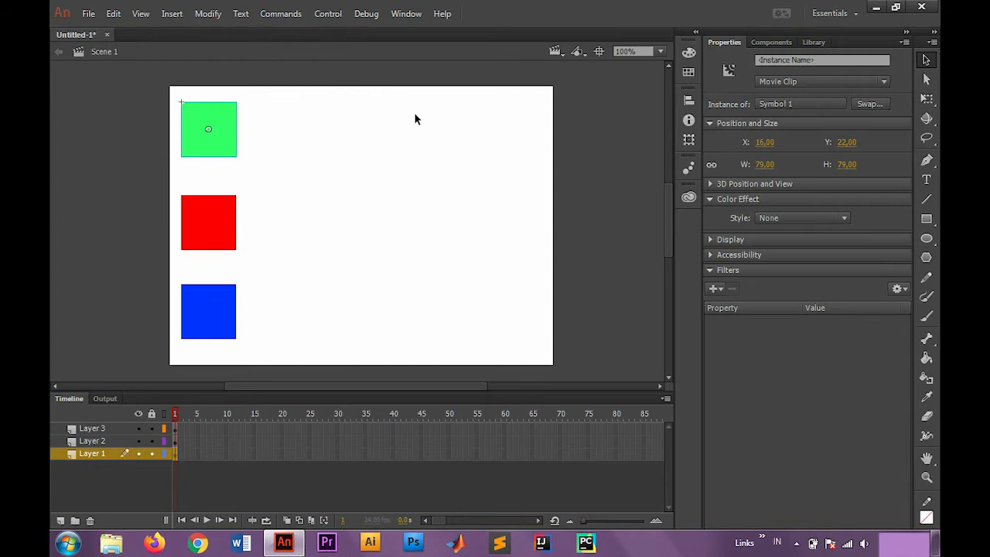
- Create a motion tween on Layer 1 for the green square
right_click(176, 455)
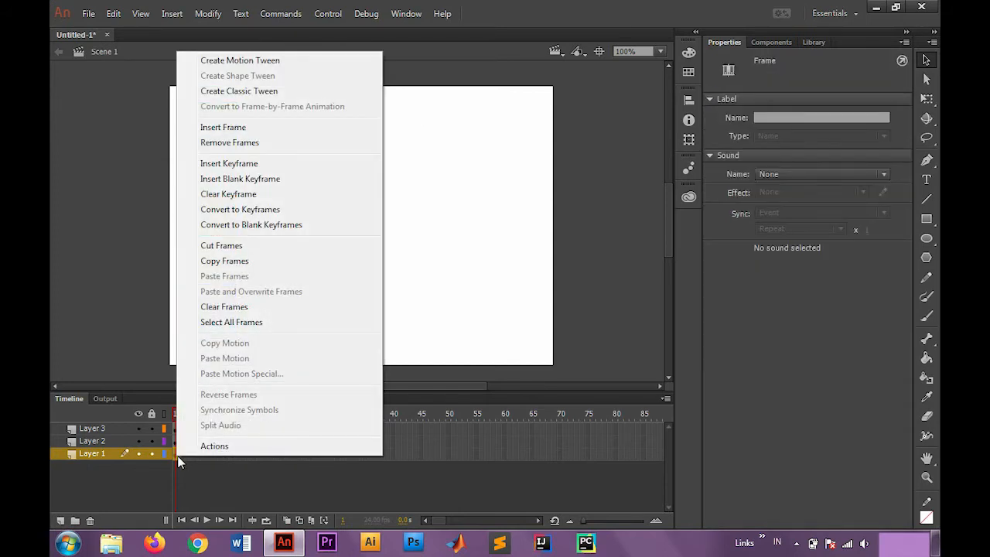
click(236, 69)
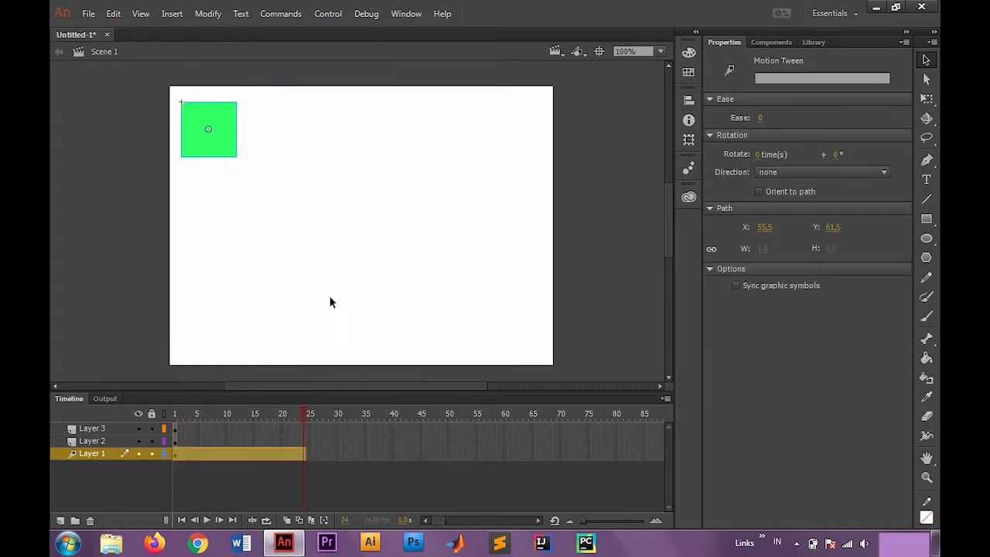
click(323, 327)
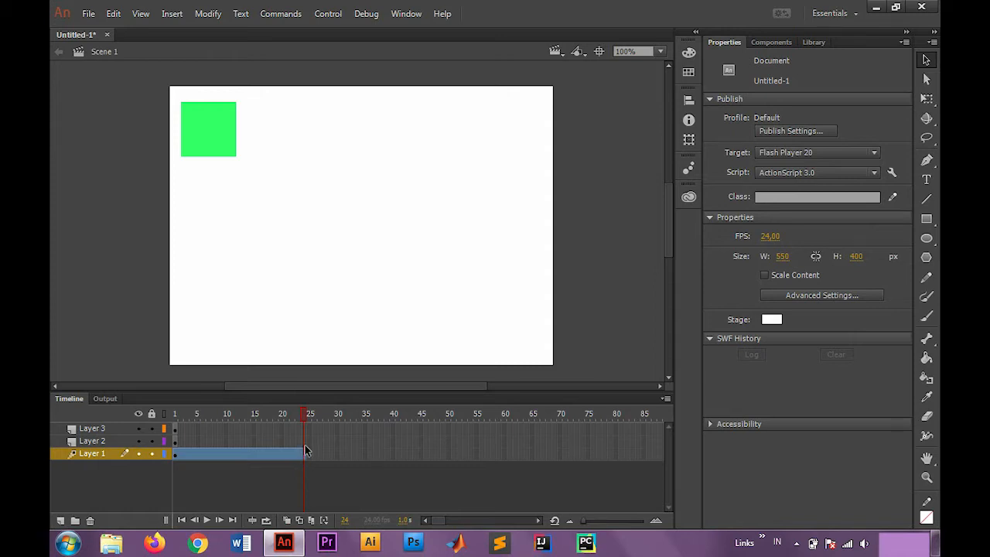
- At frame 24 of Layer 1, move the green square horizontally across the stage to about X 447, keeping Y at 22
click(304, 444)
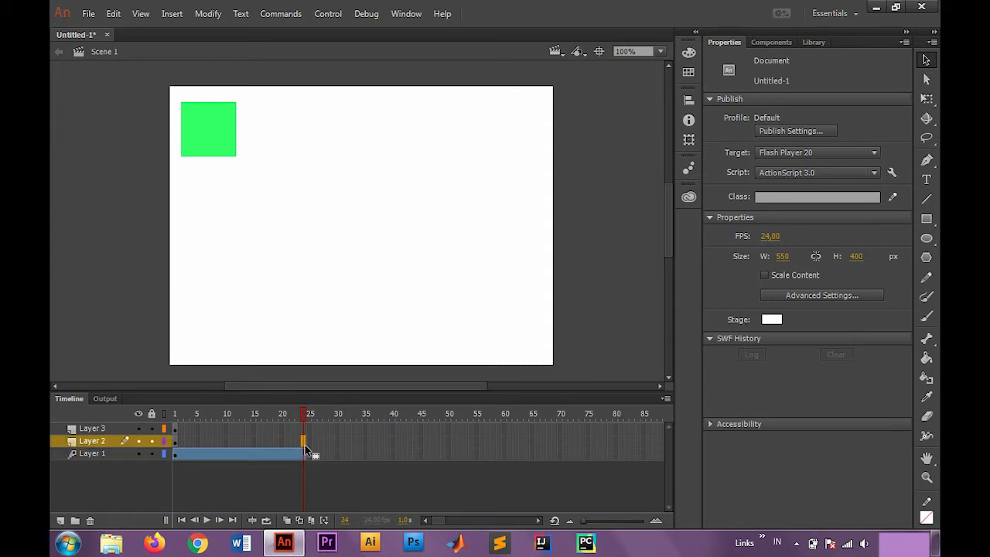
click(302, 456)
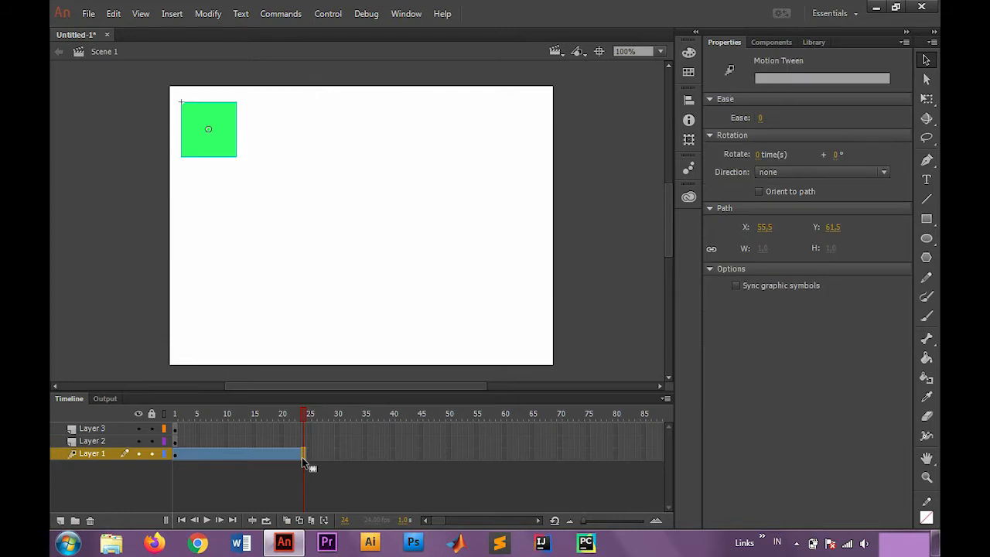
drag(218, 129, 517, 129)
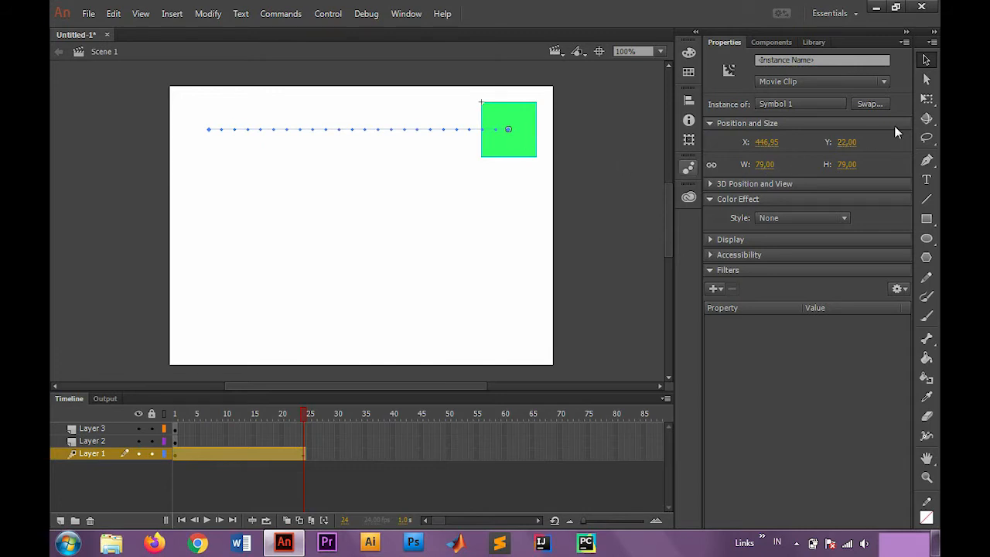
- Rotate the green square at frame 24 into a diamond and shrink it to about 65 px wide with Free Transform
click(928, 97)
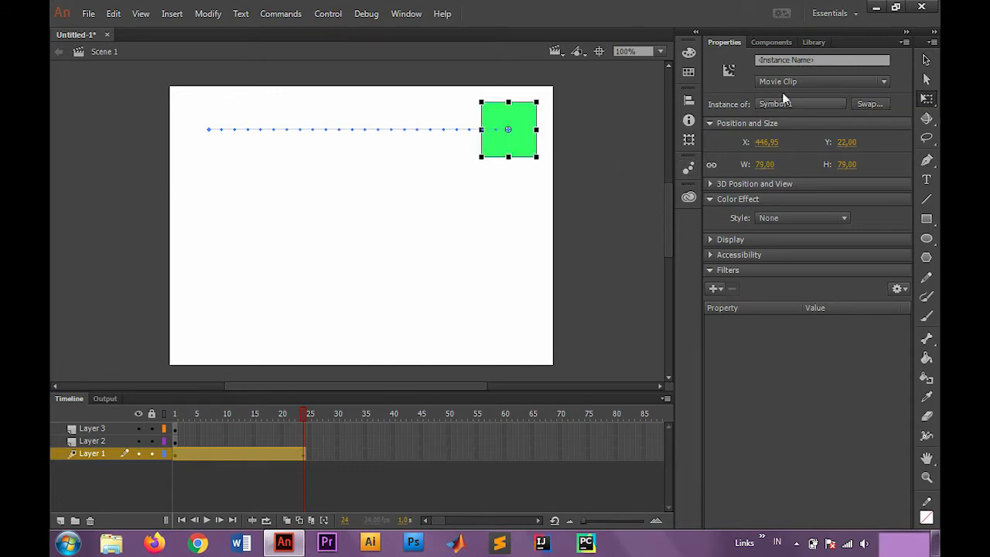
drag(546, 107, 561, 132)
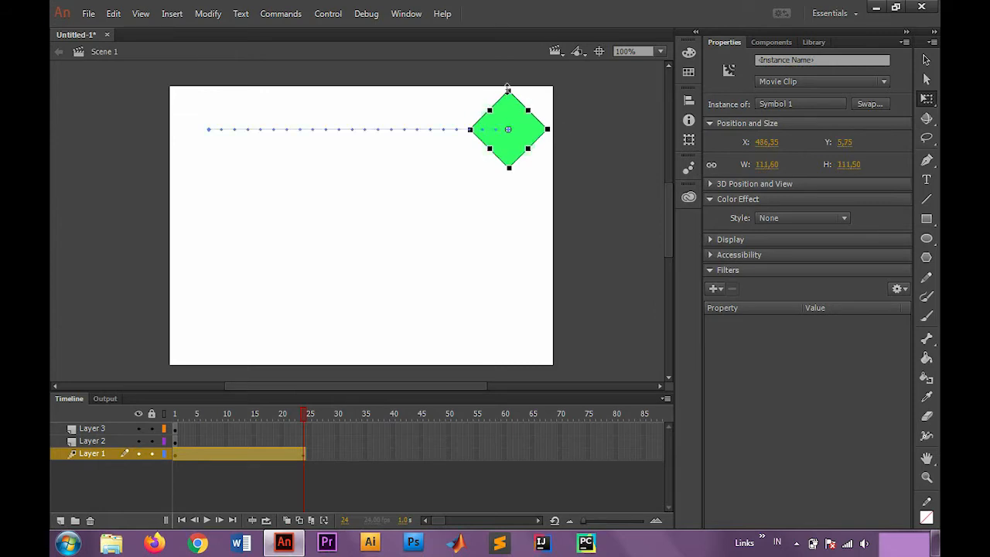
drag(508, 87, 510, 104)
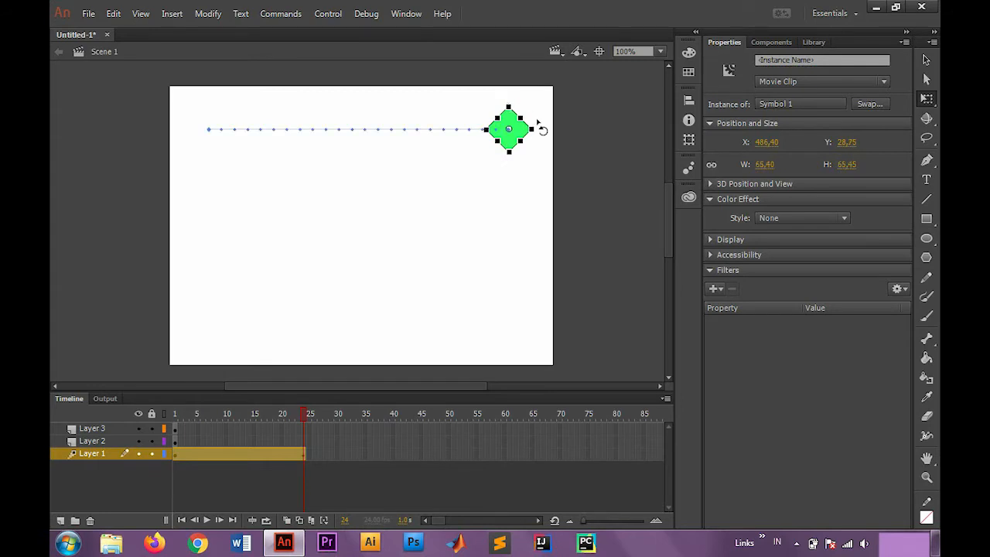
key(v)
click(424, 224)
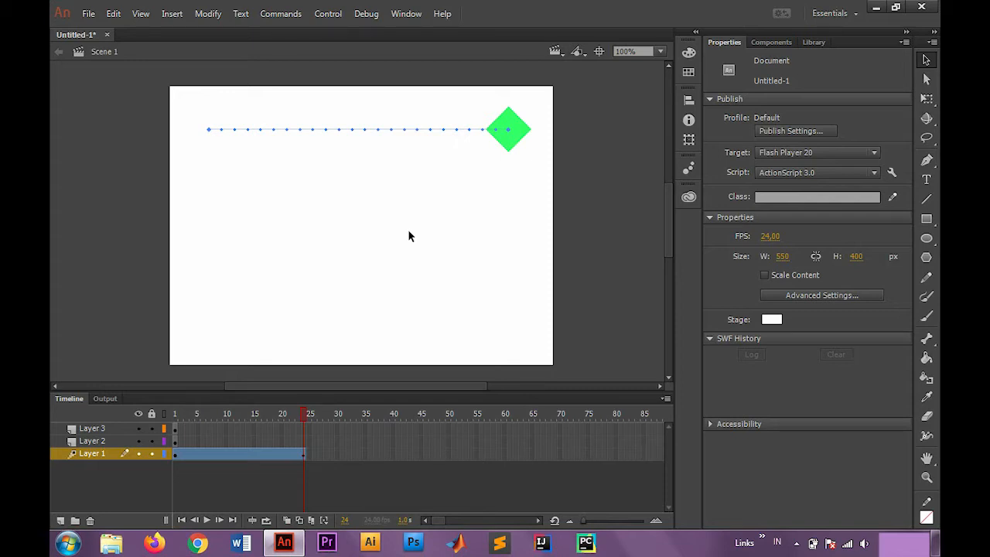
- Insert a keyframe at frame 24 of Layer 2 and move the red square there to about X 454, Y 156
click(304, 442)
right_click(304, 442)
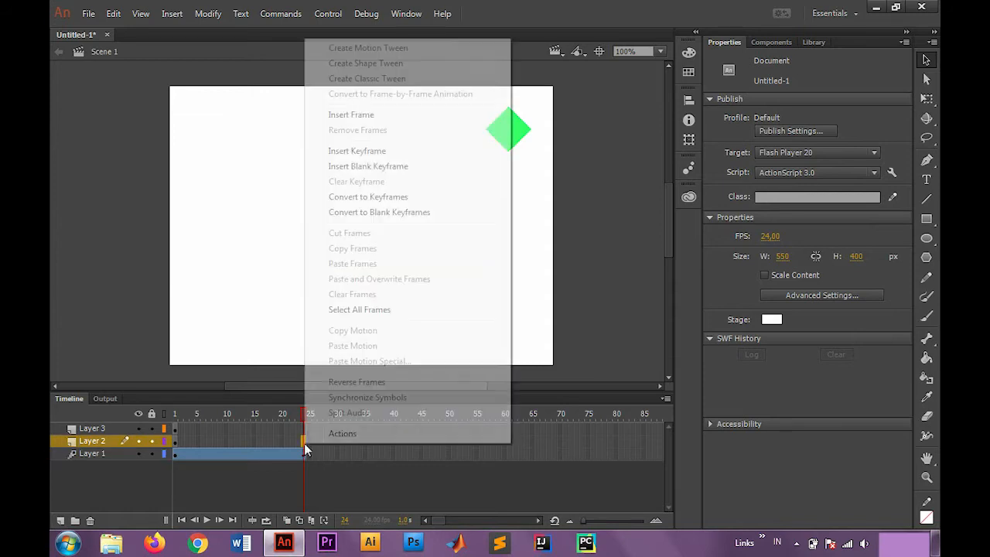
click(390, 155)
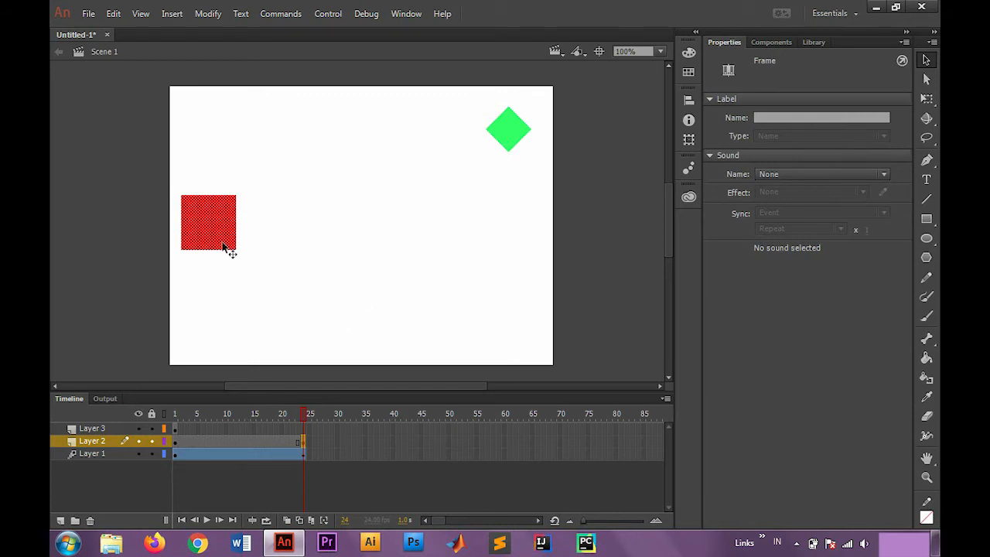
drag(215, 230, 514, 226)
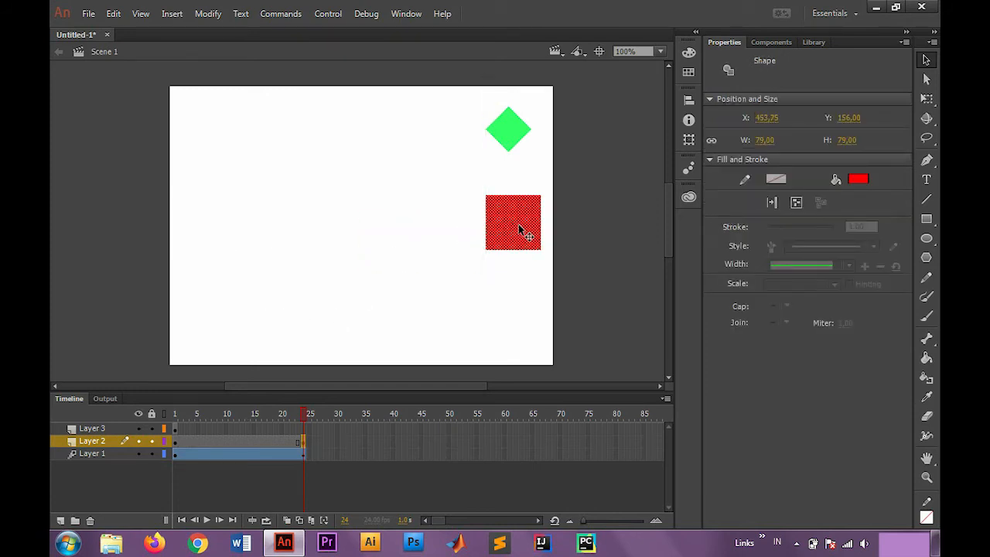
- Rotate the red square at frame 24 into a diamond and shrink it to about 64 px wide with Free Transform
click(927, 99)
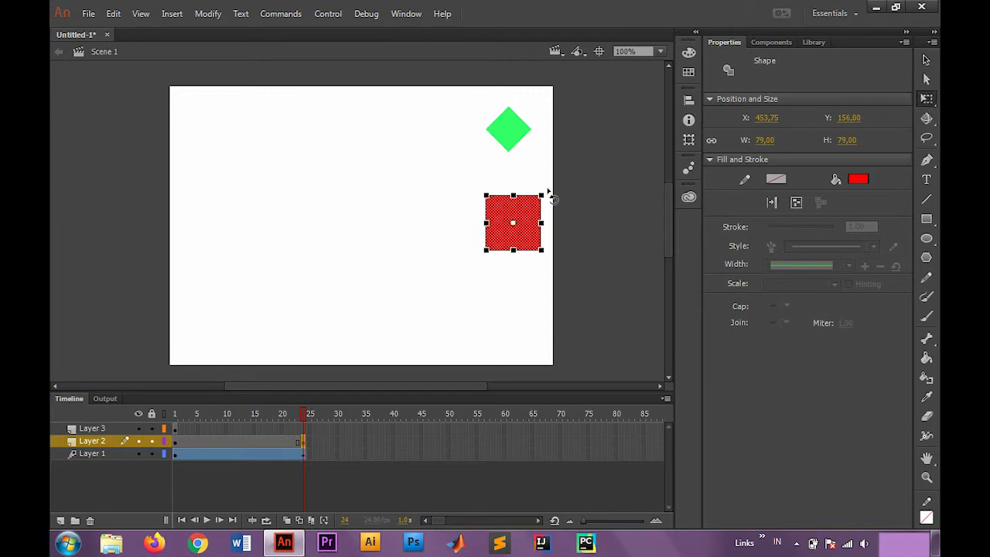
drag(550, 191, 564, 222)
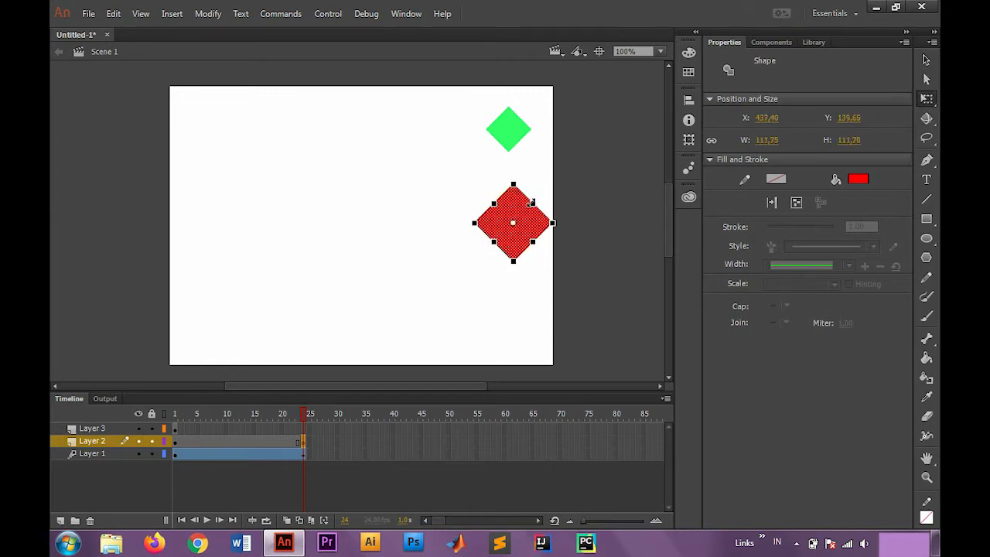
drag(514, 185, 516, 196)
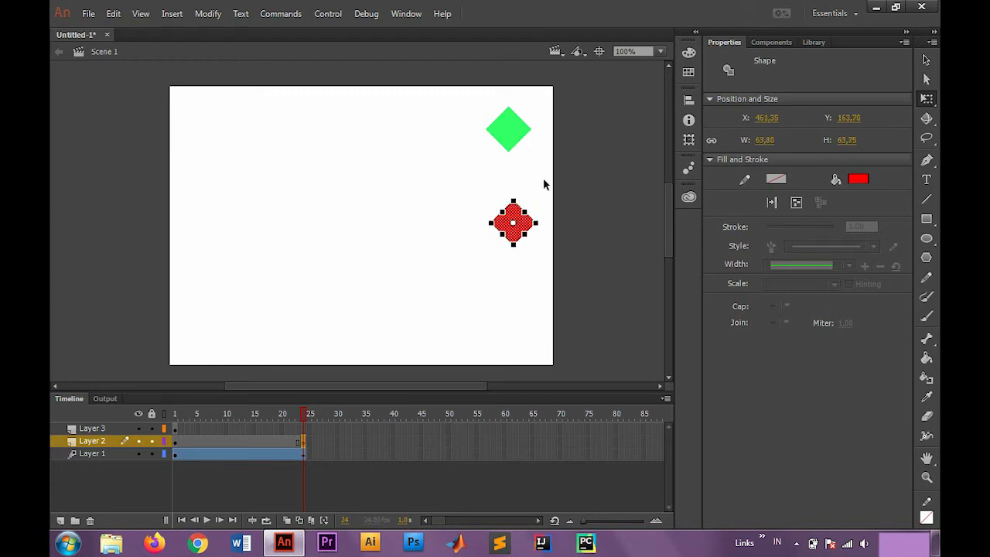
click(543, 185)
- Insert a keyframe at frame 24 of Layer 3 and move the blue square there to about X 446, Y 284
click(303, 428)
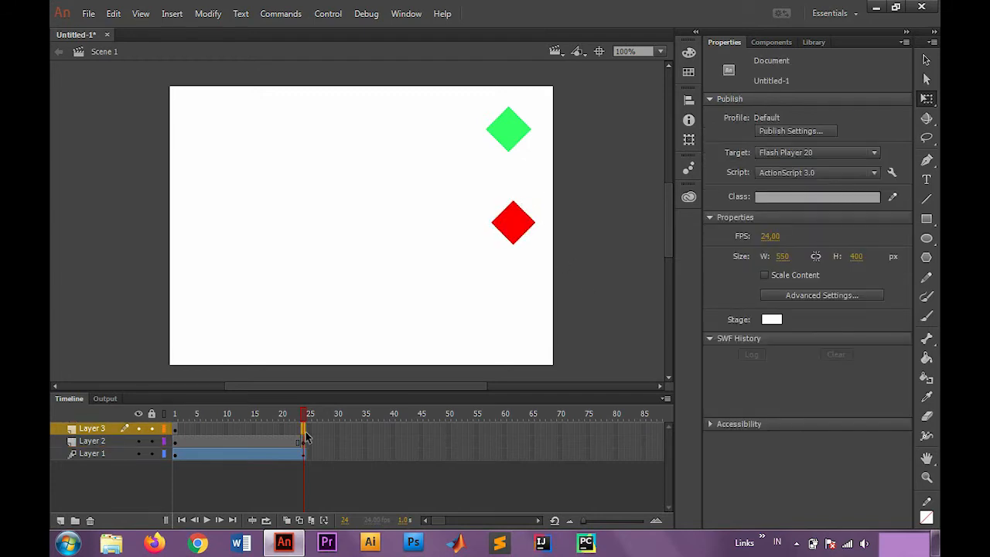
right_click(305, 431)
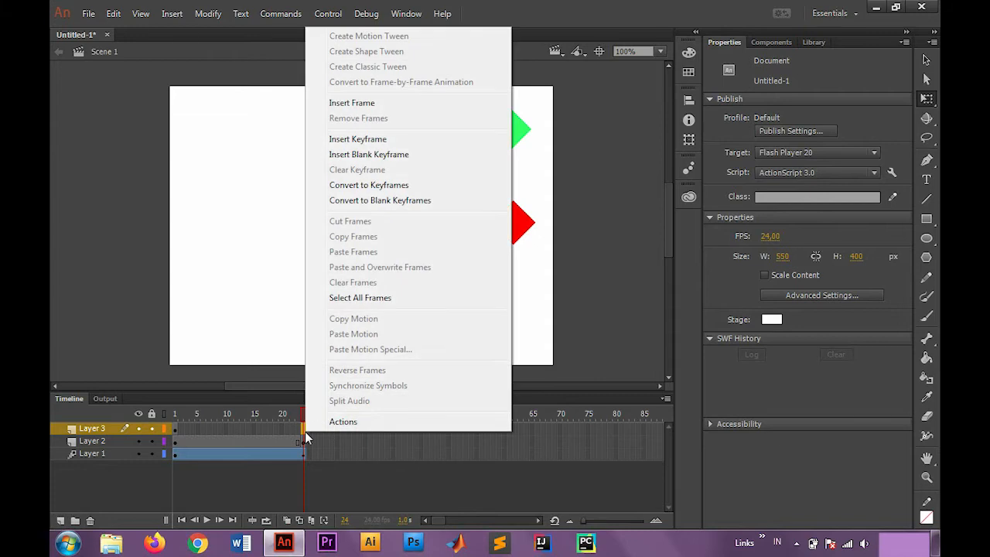
click(388, 140)
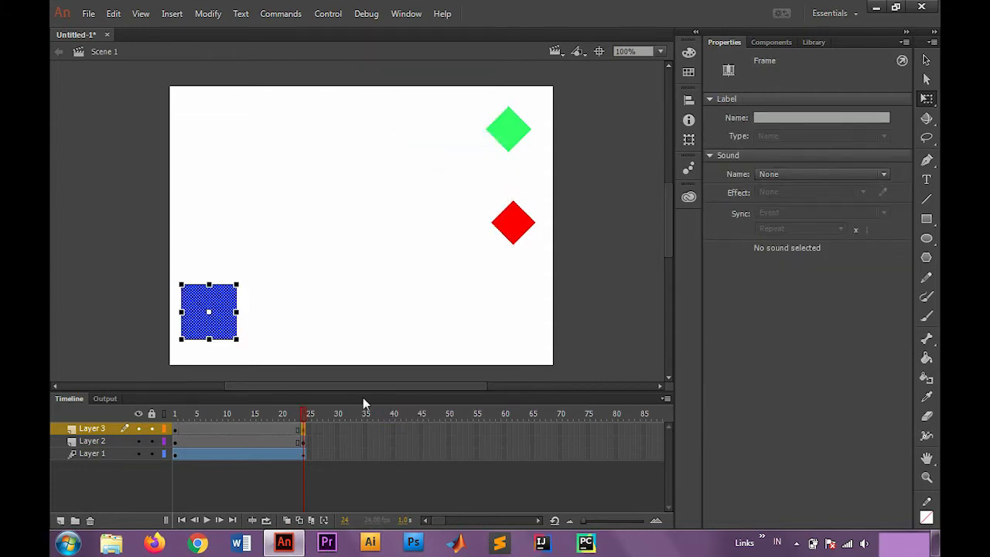
drag(210, 325, 510, 324)
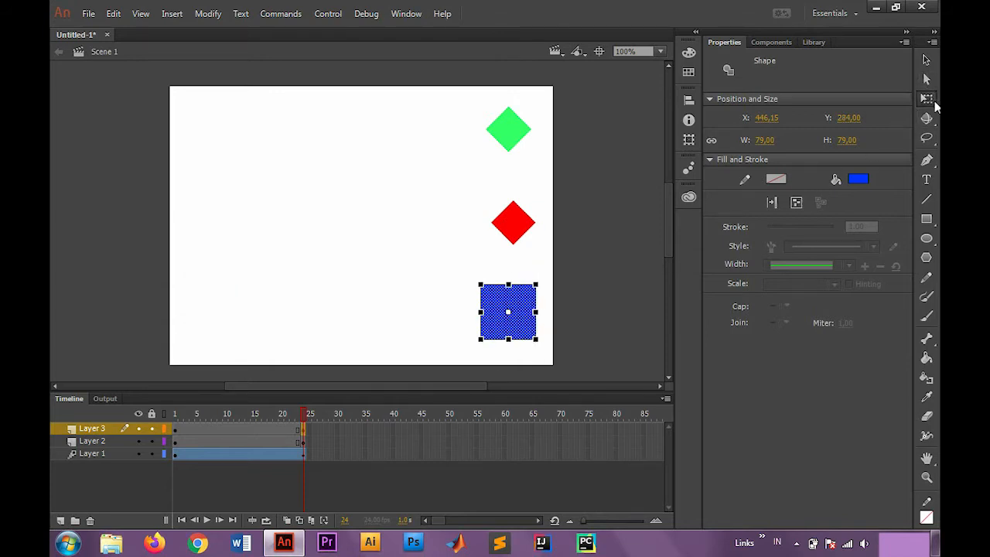
- Rotate the blue square at frame 24 into a diamond and shrink it to about 68 px wide with Free Transform
drag(545, 281, 567, 312)
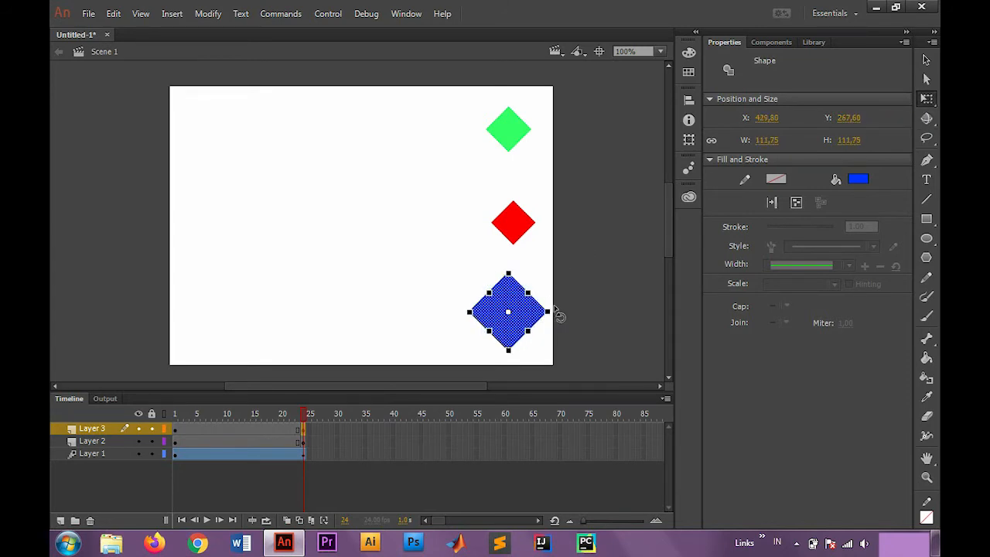
drag(510, 277, 509, 290)
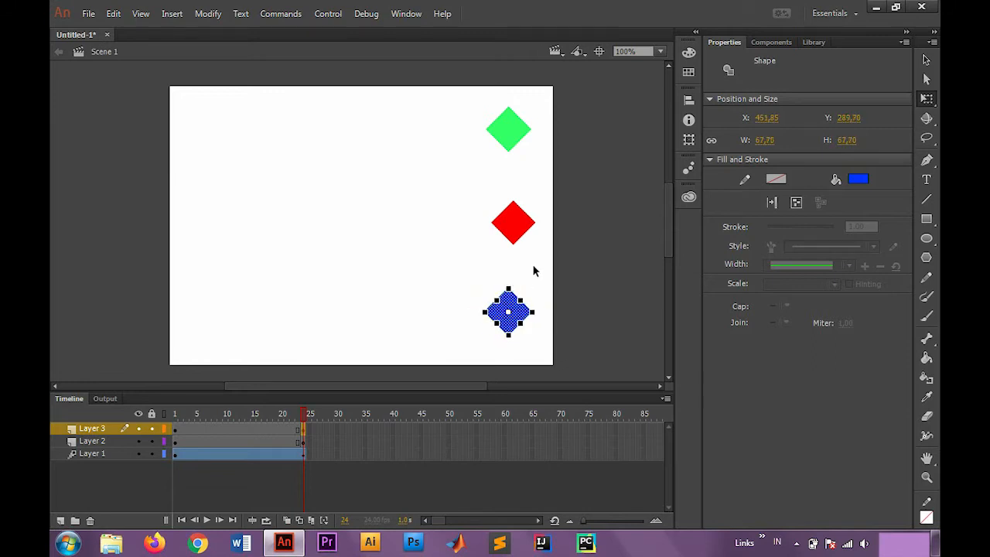
click(374, 247)
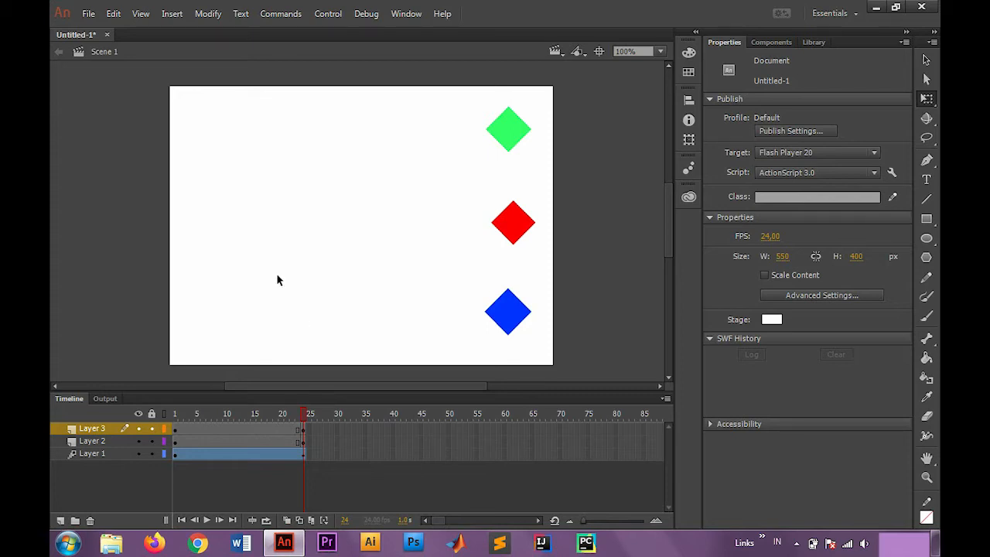
- Create a classic tween across the frames of Layer 3 between its two blue square keyframes
drag(175, 432, 274, 431)
right_click(272, 435)
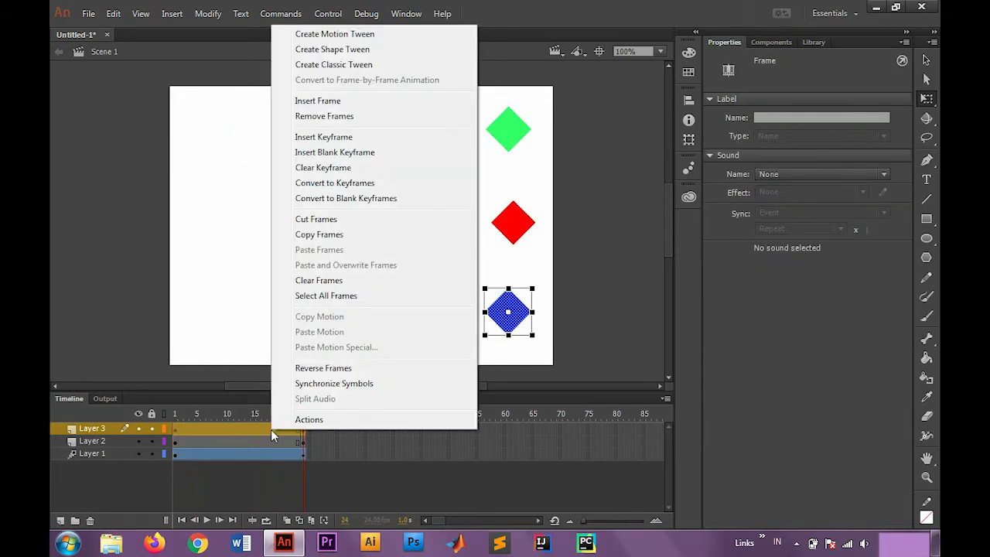
click(379, 67)
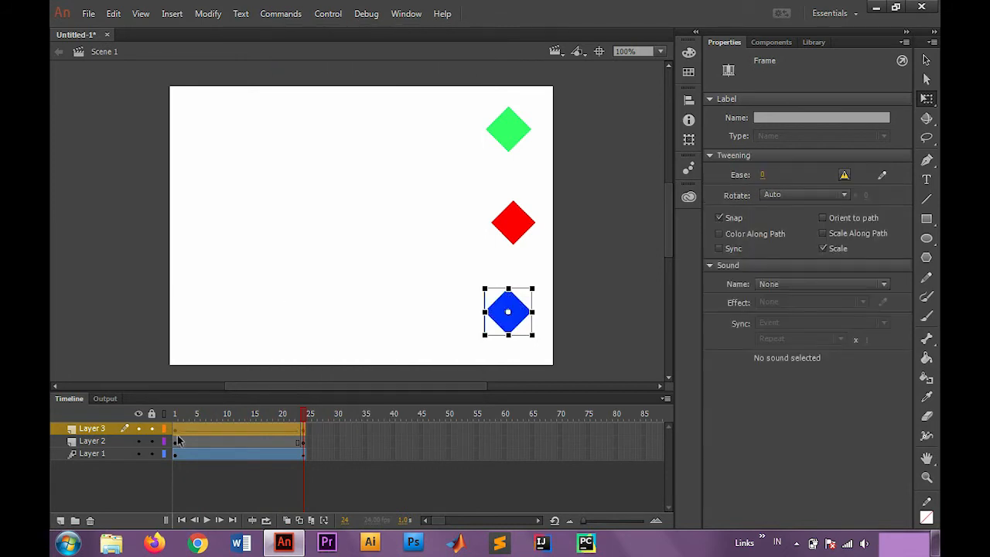
- Create a shape tween across the frames of Layer 2 between its two red square keyframes
drag(176, 444, 283, 444)
right_click(279, 439)
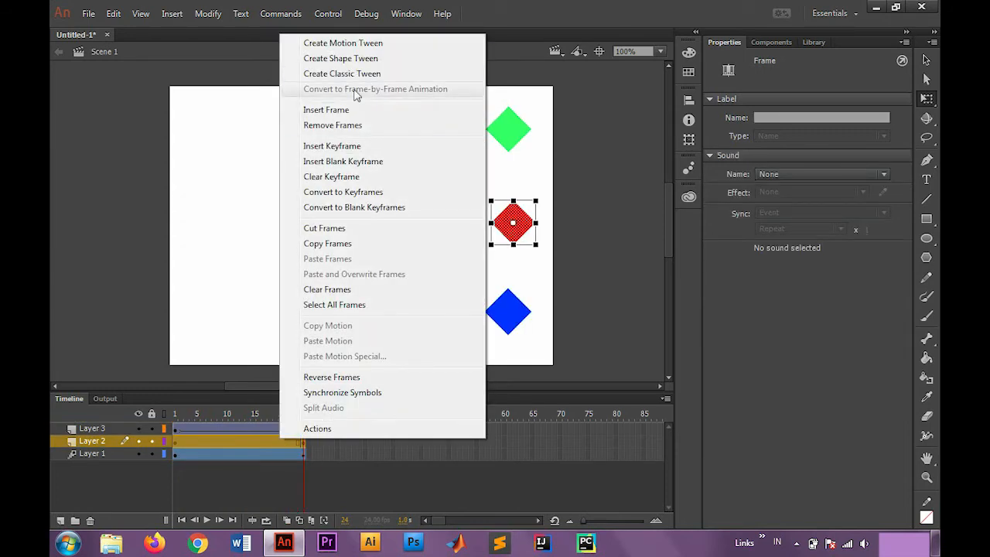
click(386, 61)
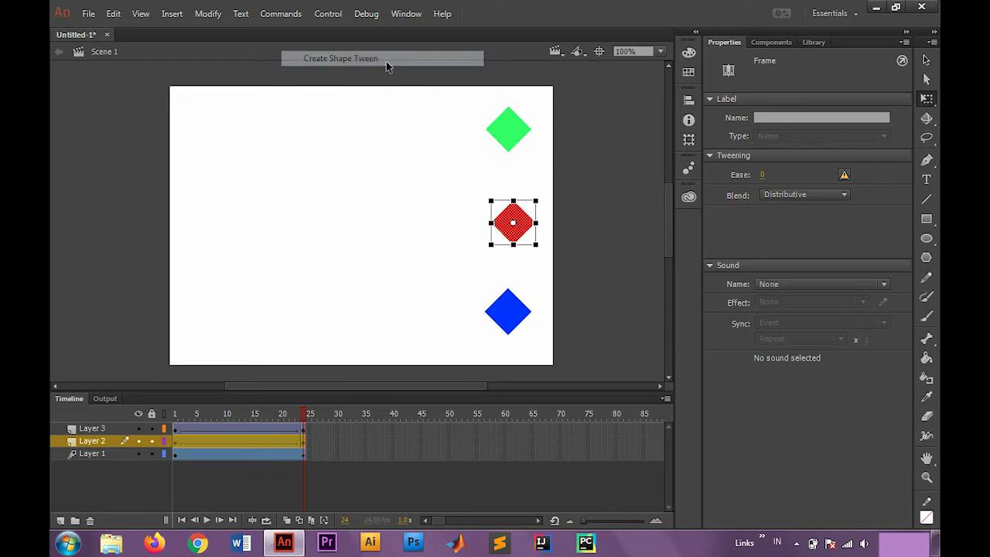
click(378, 292)
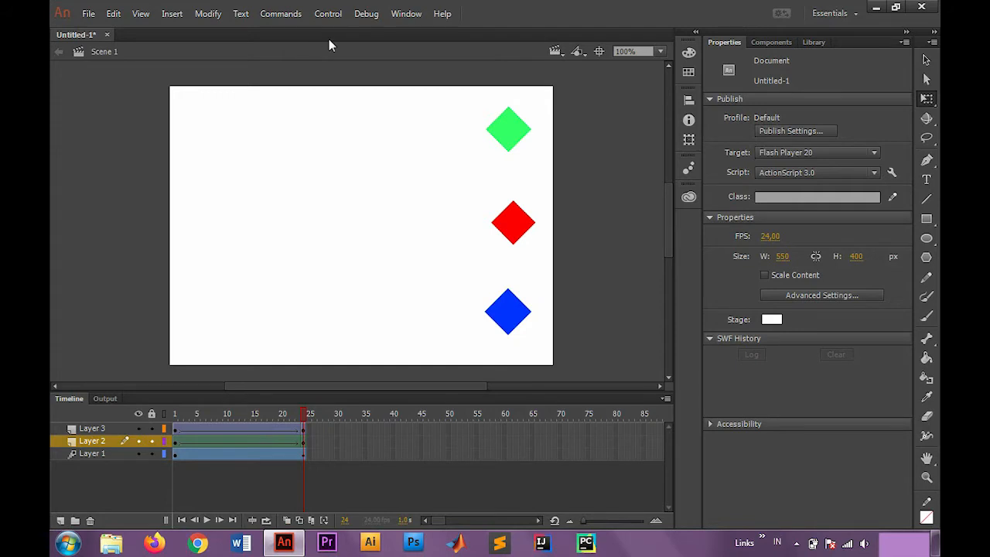
- Test the movie to preview the motion, shape and classic tweens of the three squares
click(328, 14)
click(328, 14)
click(328, 14)
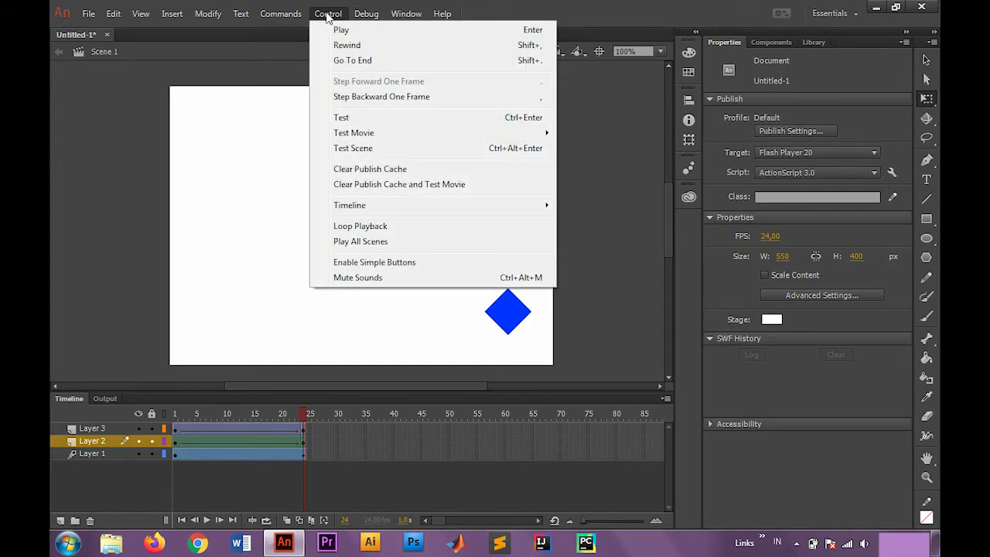
click(354, 122)
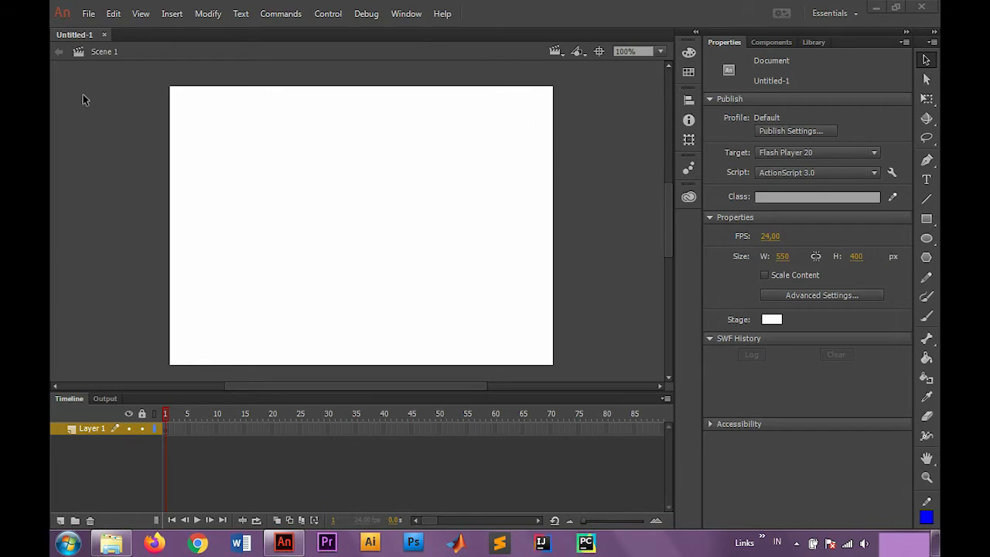
- Import the butterfly image Kupu-kupu 1 to the stage
click(87, 13)
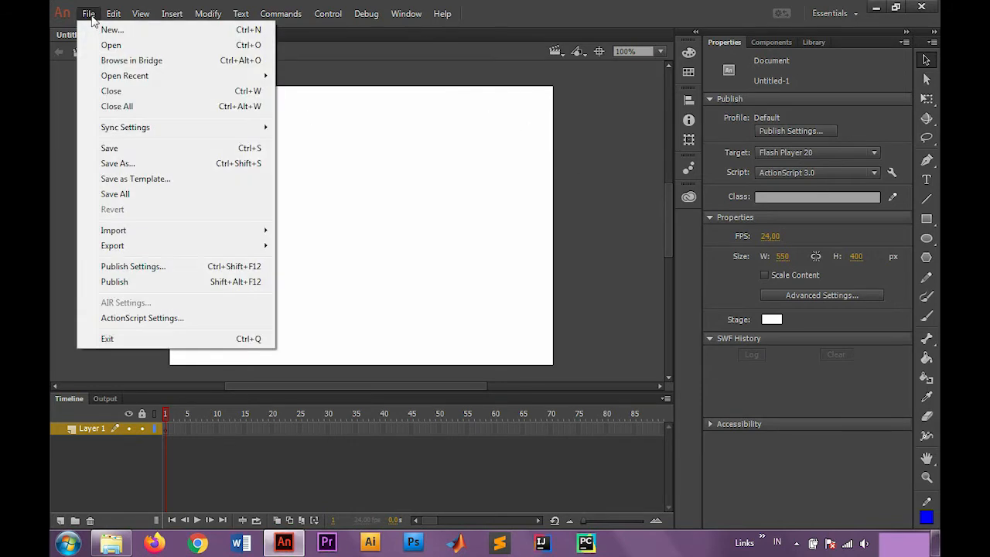
mouse_move(172, 230)
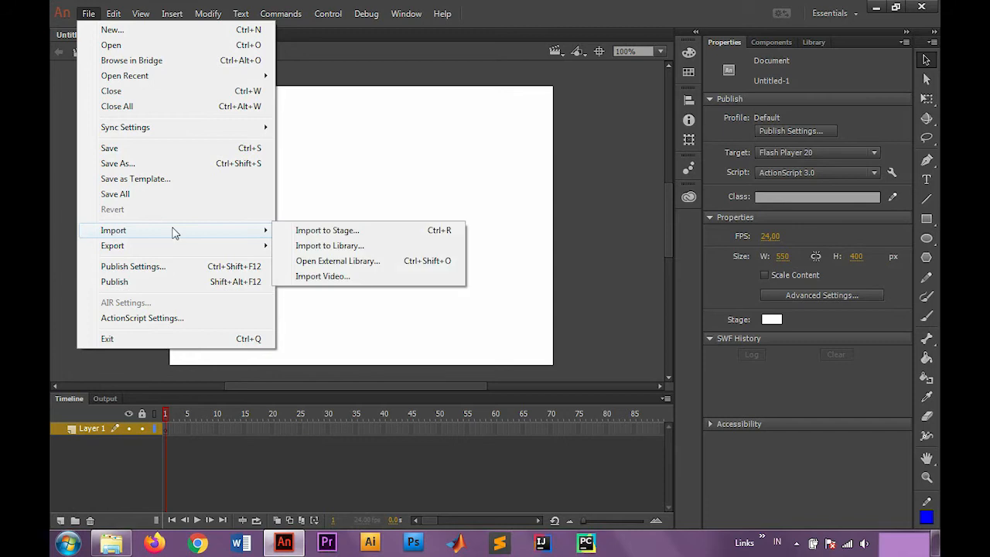
click(401, 234)
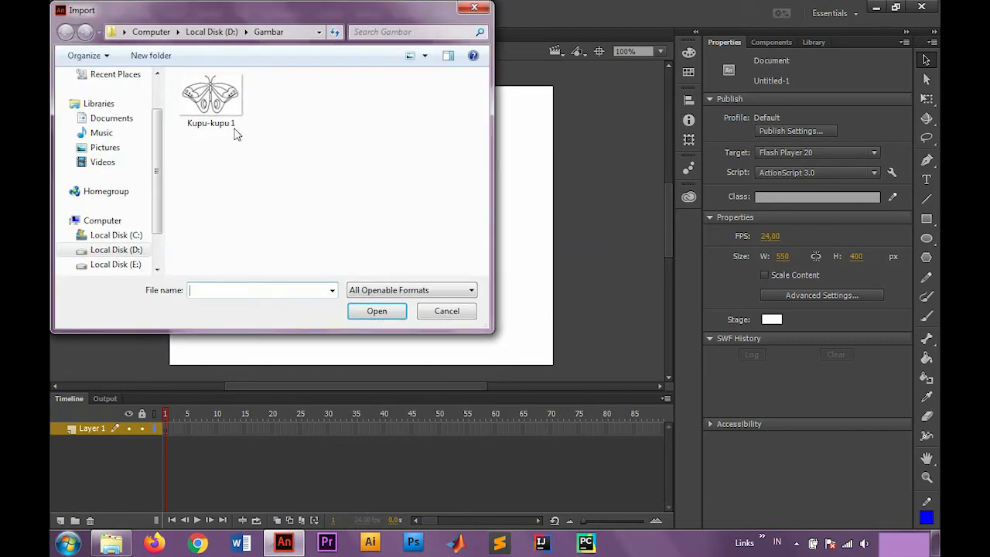
click(218, 113)
click(390, 317)
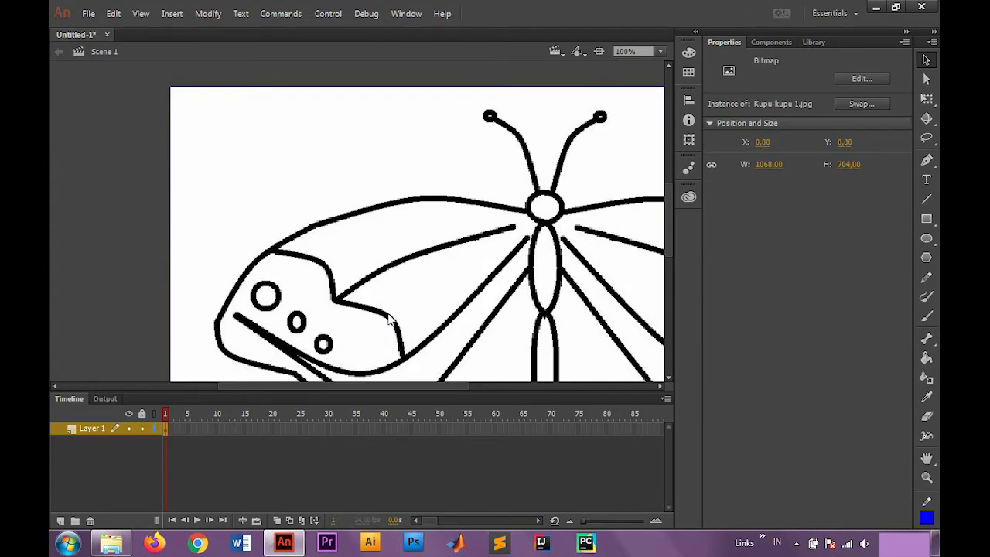
- Align the butterfly image with the stage's upper-left corner and scale it with Free Transform to 550 × 400 px
drag(499, 252, 242, 275)
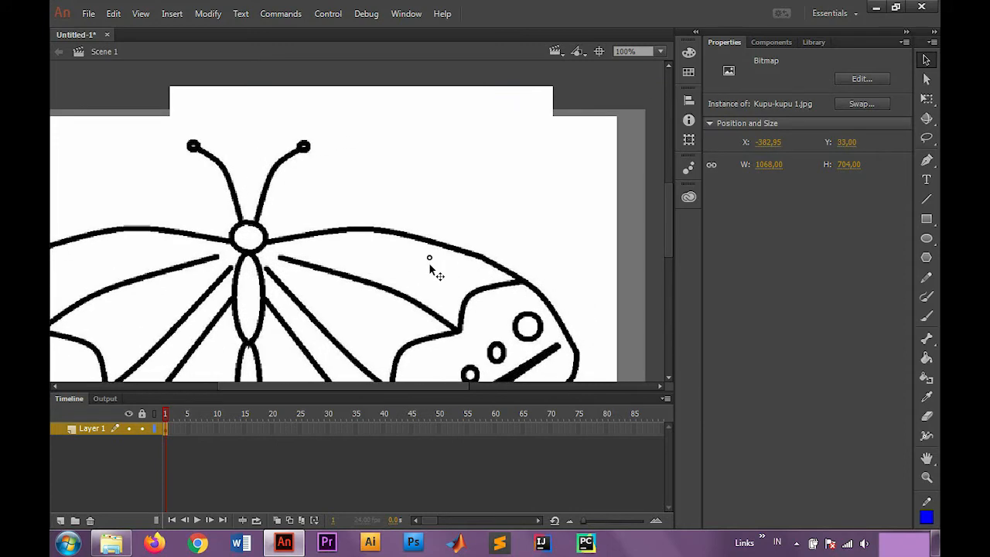
click(928, 100)
drag(350, 246, 319, 186)
drag(225, 152, 170, 86)
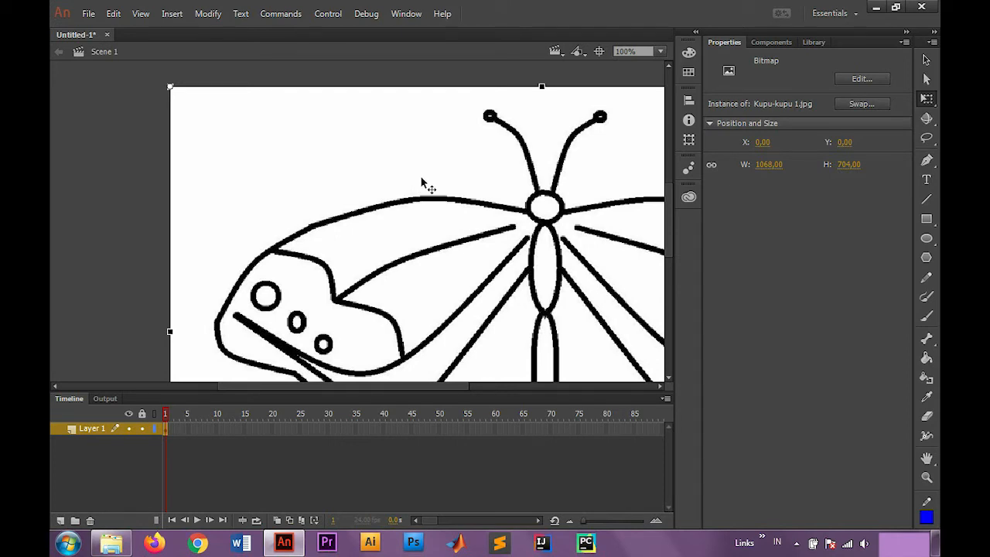
scroll(467, 223, down, 3)
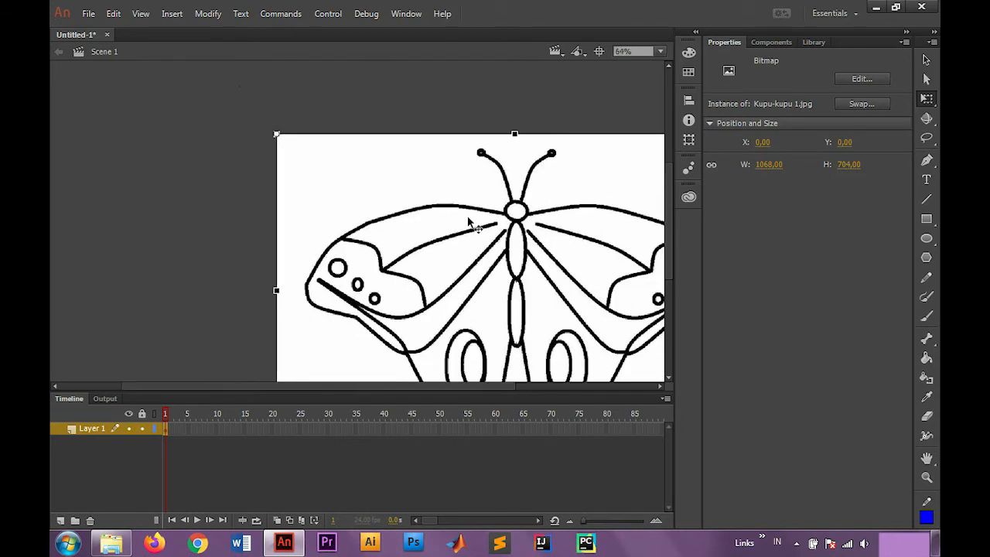
scroll(532, 279, down, 1)
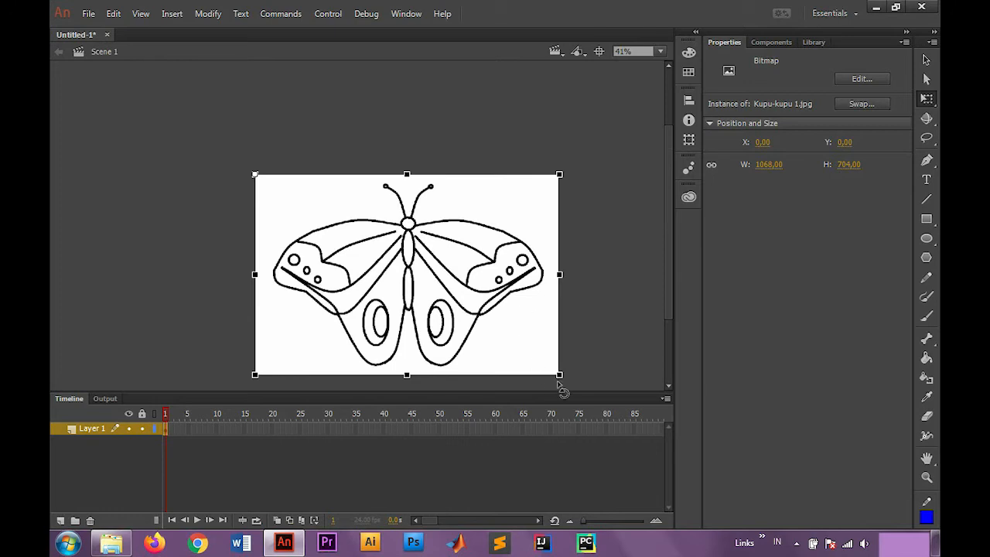
drag(557, 377, 412, 288)
scroll(368, 276, up, 3)
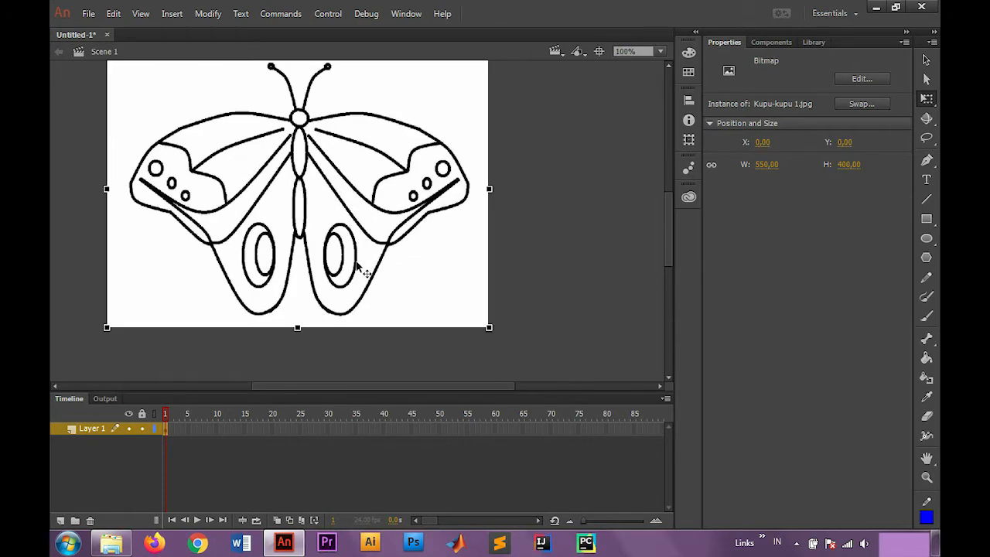
drag(397, 384, 371, 385)
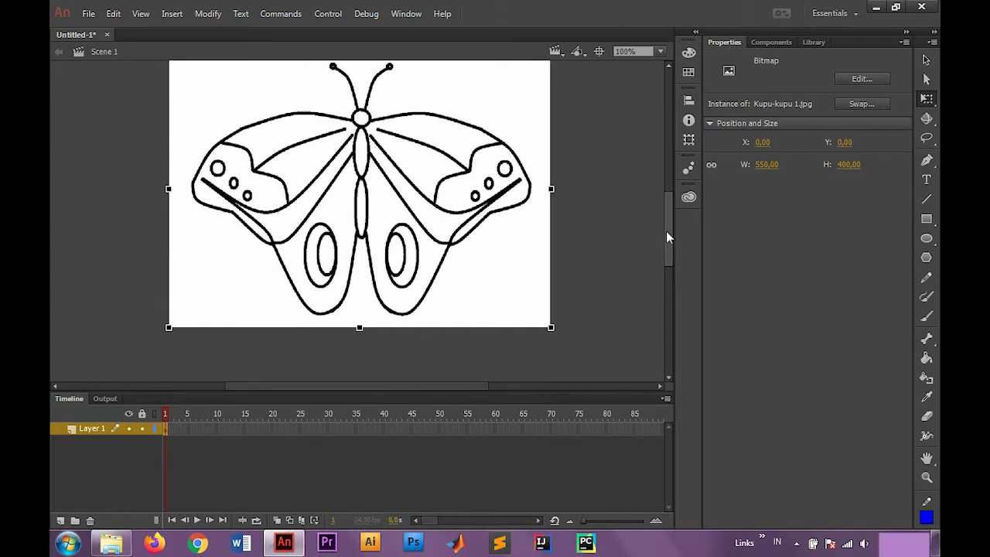
scroll(664, 222, up, 3)
drag(663, 219, 663, 218)
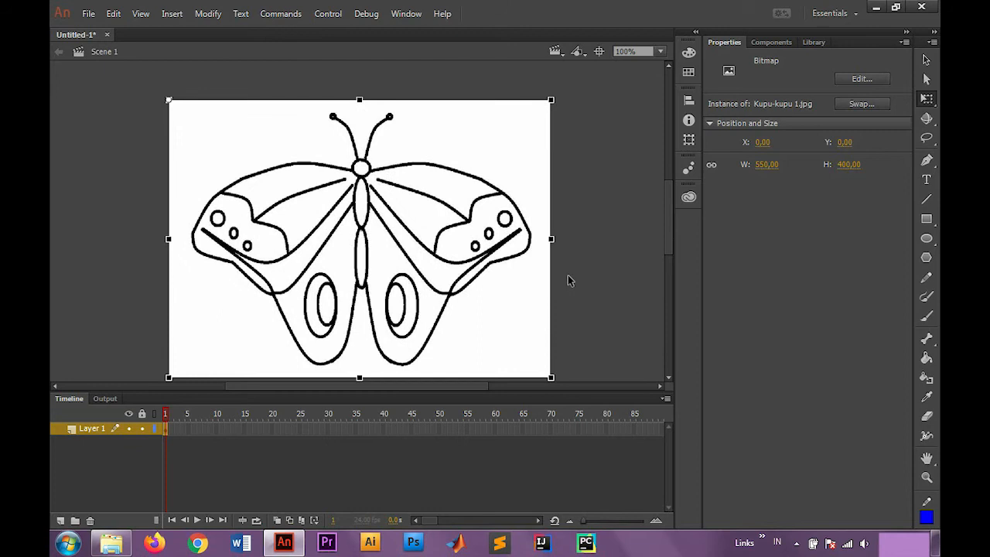
click(609, 257)
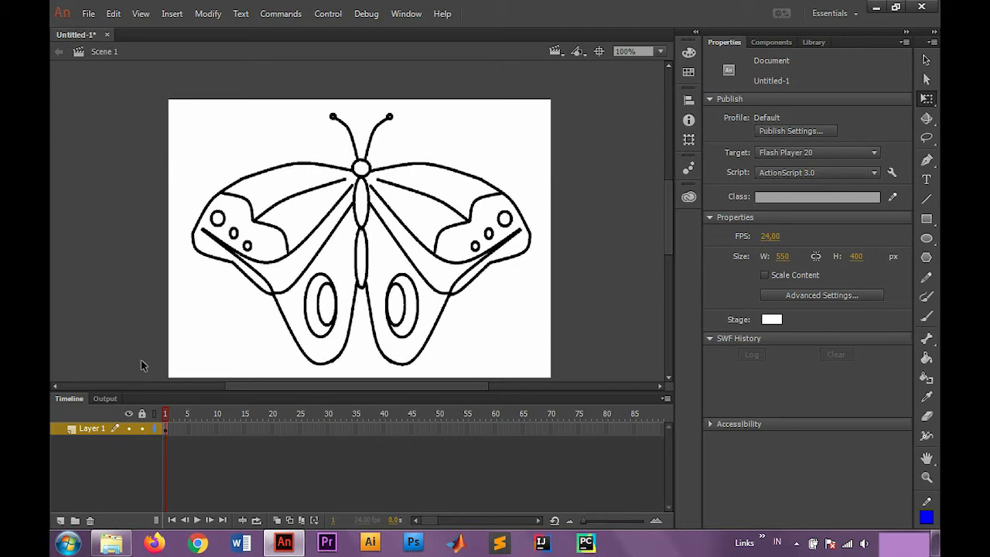
- Insert three new layers above Layer 1, which holds the butterfly image
right_click(89, 428)
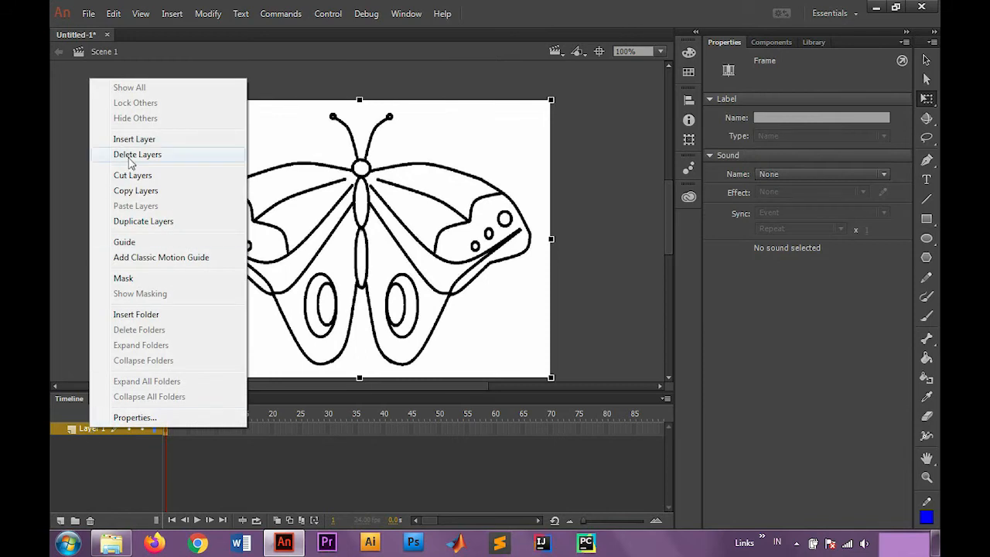
click(134, 139)
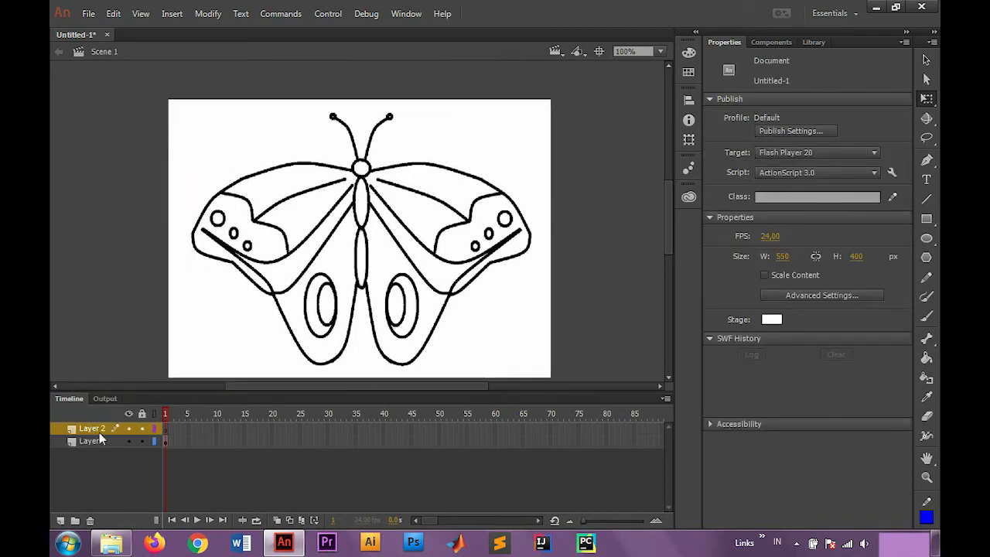
right_click(101, 430)
click(144, 140)
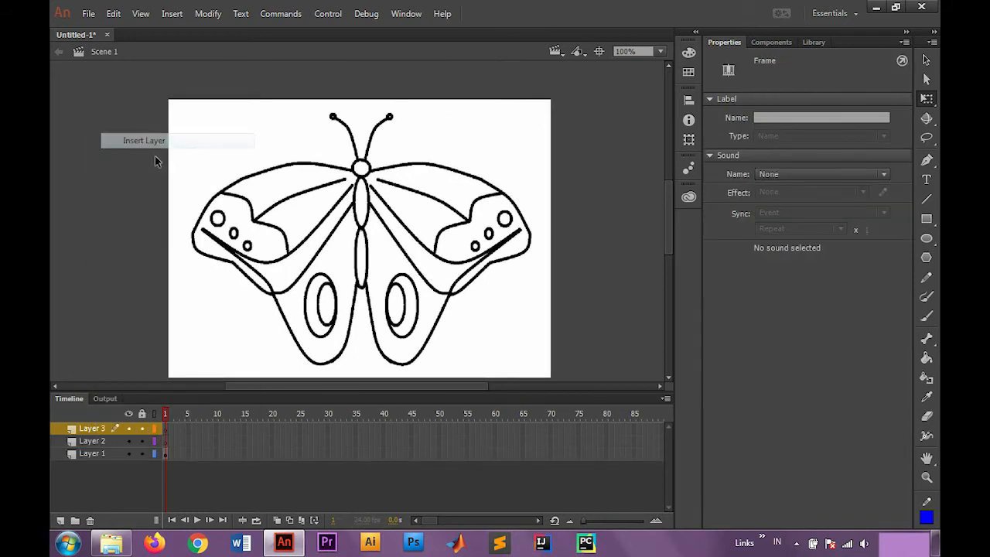
right_click(105, 433)
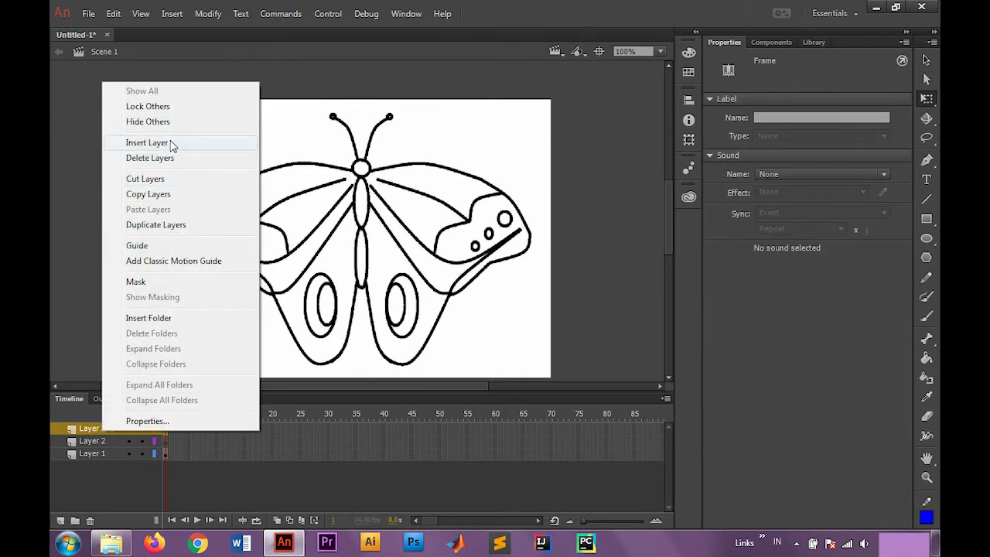
click(162, 143)
click(531, 257)
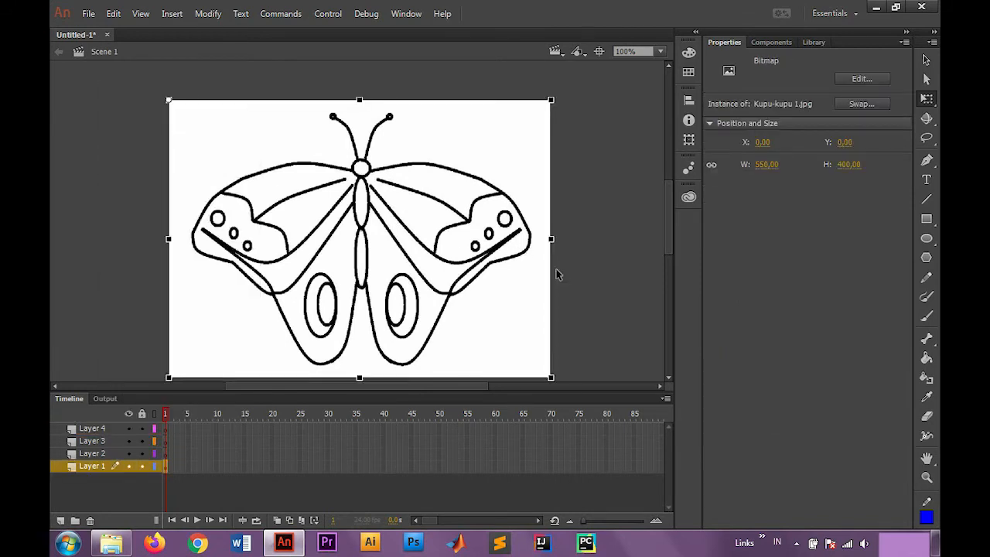
click(563, 272)
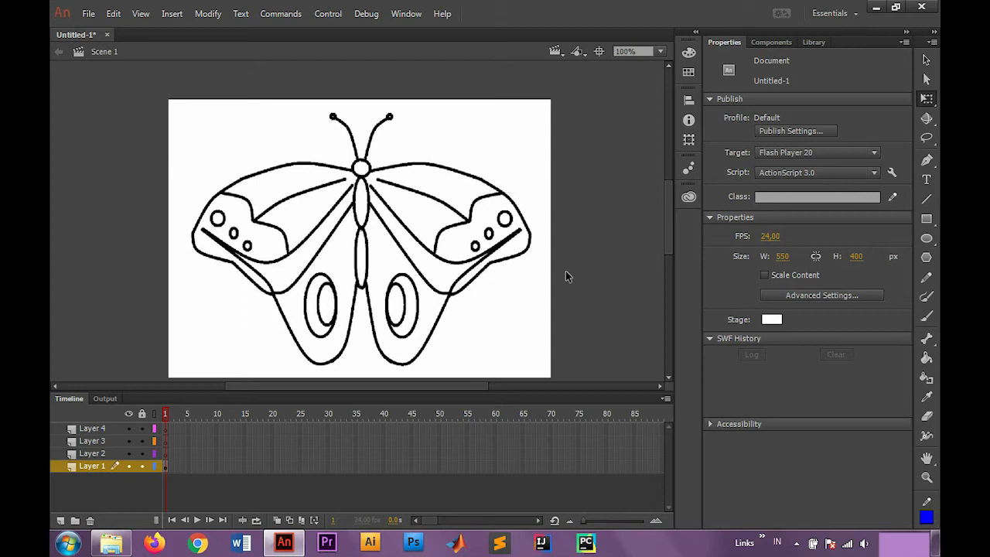
- Rename Layer 4 as Kepala and Layer 3 as Sayap Kiri
double_click(103, 429)
text(Kepala)
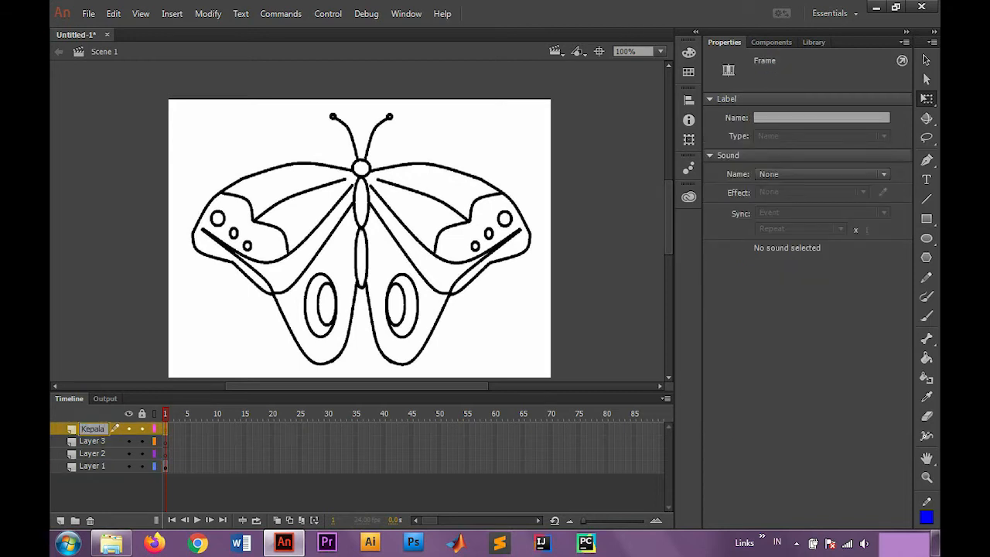
double_click(92, 441)
text(Sayap K)
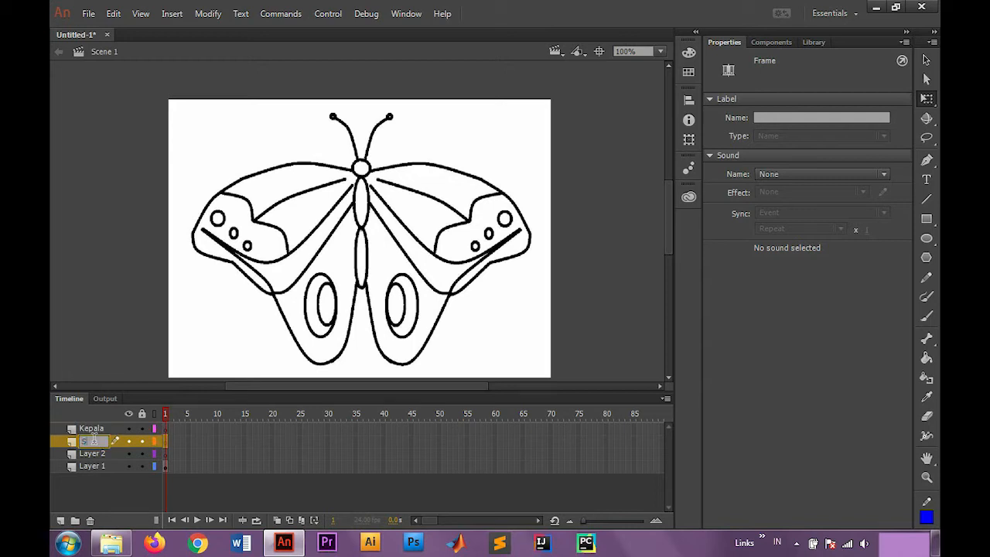
text(iri)
key(Return)
double_click(93, 440)
key(BackSpace)
text(pKi)
- Rename Layer 2 as Sayap Kanan and lock Layer 1 with the butterfly image
double_click(93, 454)
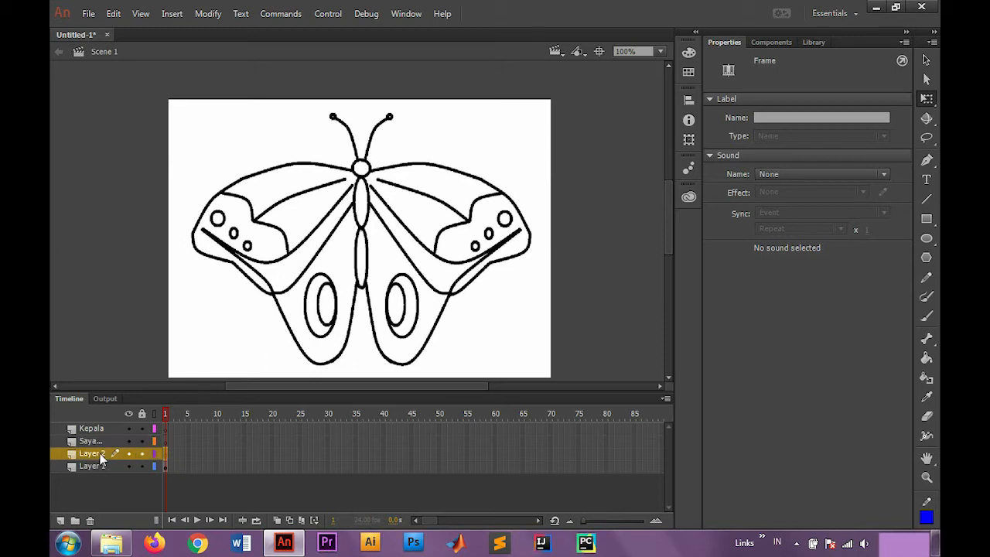
text(Sayap Kanan)
key(Return)
click(566, 280)
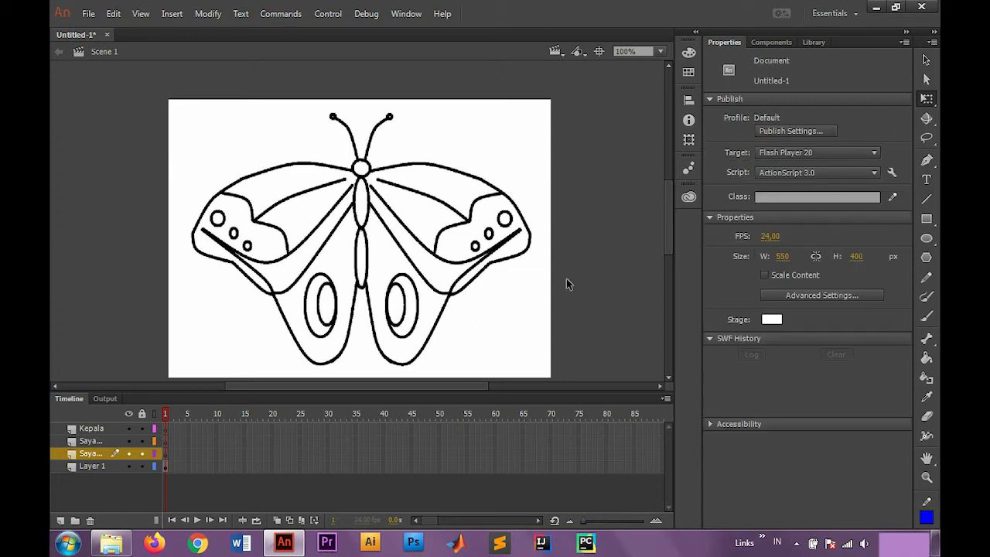
click(142, 467)
- On the Kepala layer, trace the butterfly's round head with an Oval tool circle that has no fill and a blue stroke
click(102, 427)
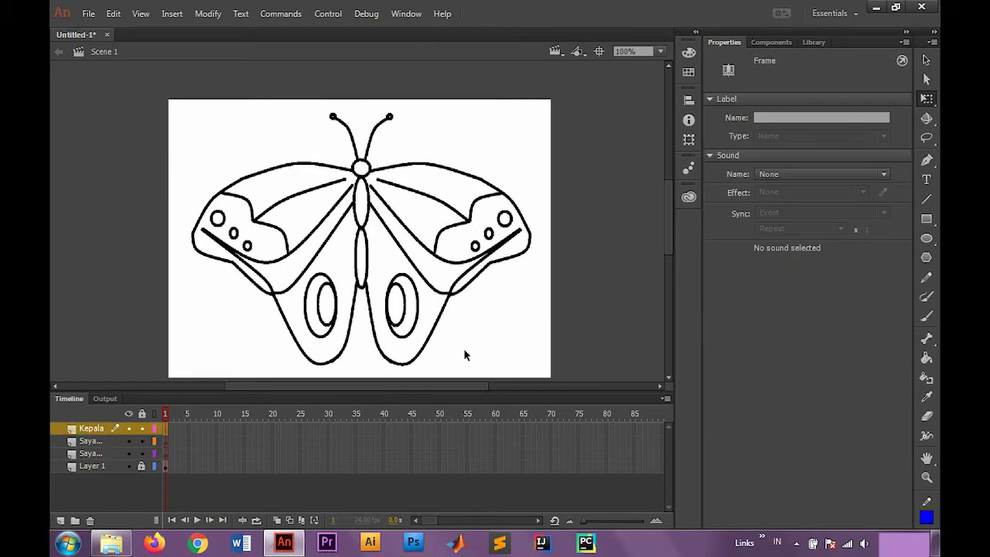
click(928, 240)
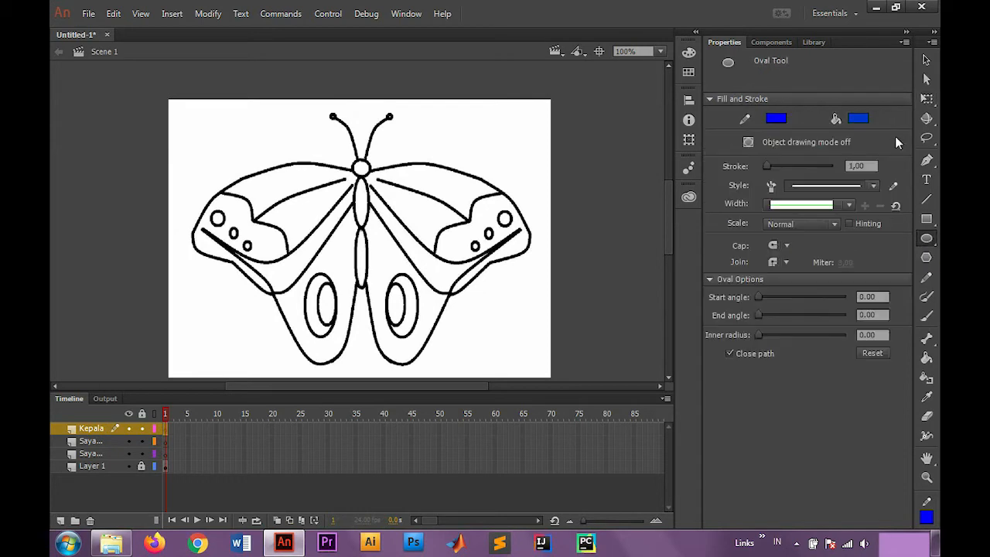
click(860, 119)
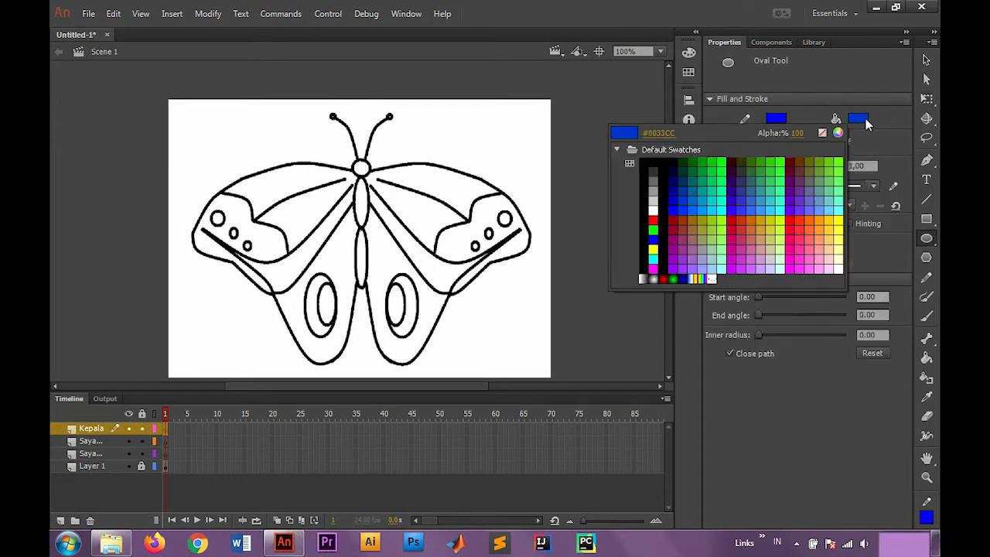
click(821, 134)
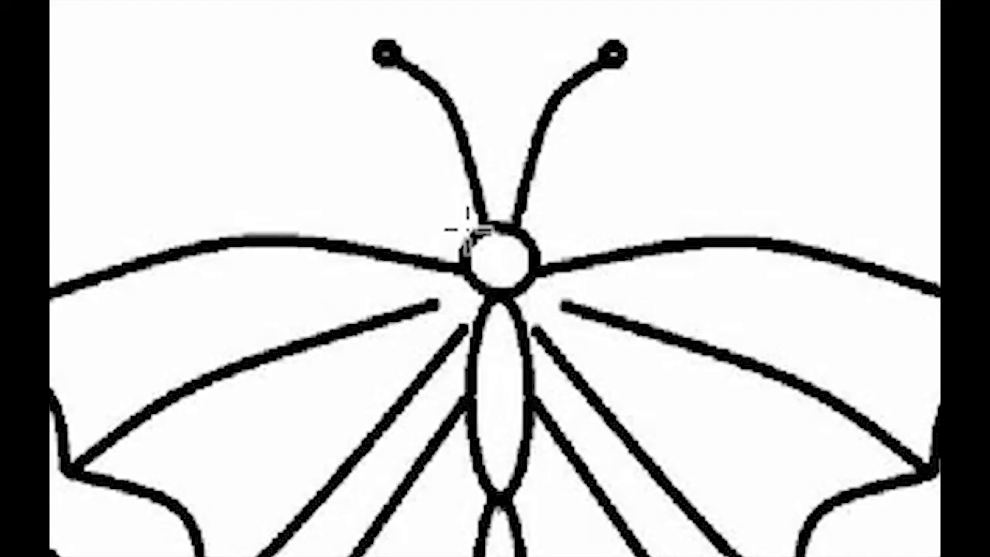
drag(352, 160, 366, 176)
drag(516, 285, 534, 297)
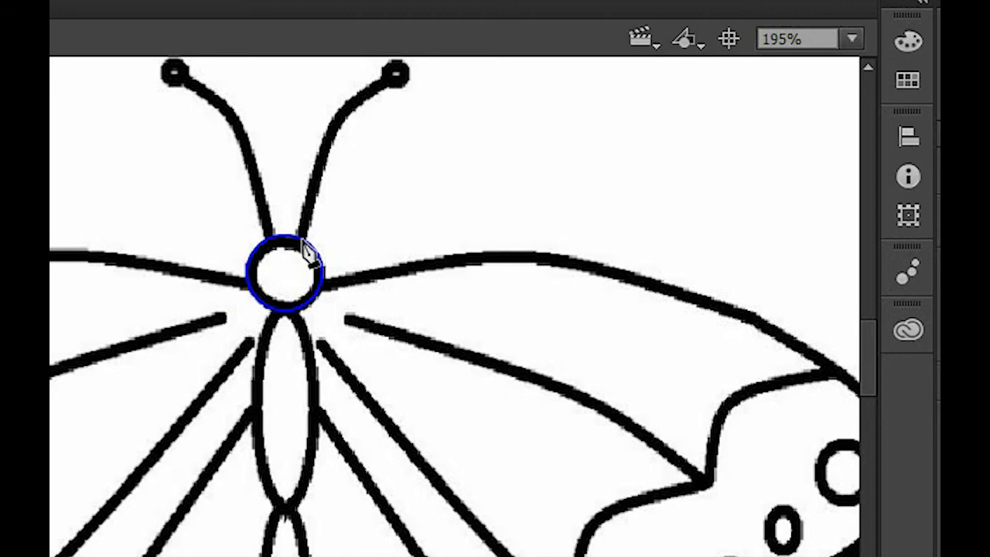
- Trace the right antenna with a Pen tool curve from the head and draw a small unfilled circle around its tip
click(304, 244)
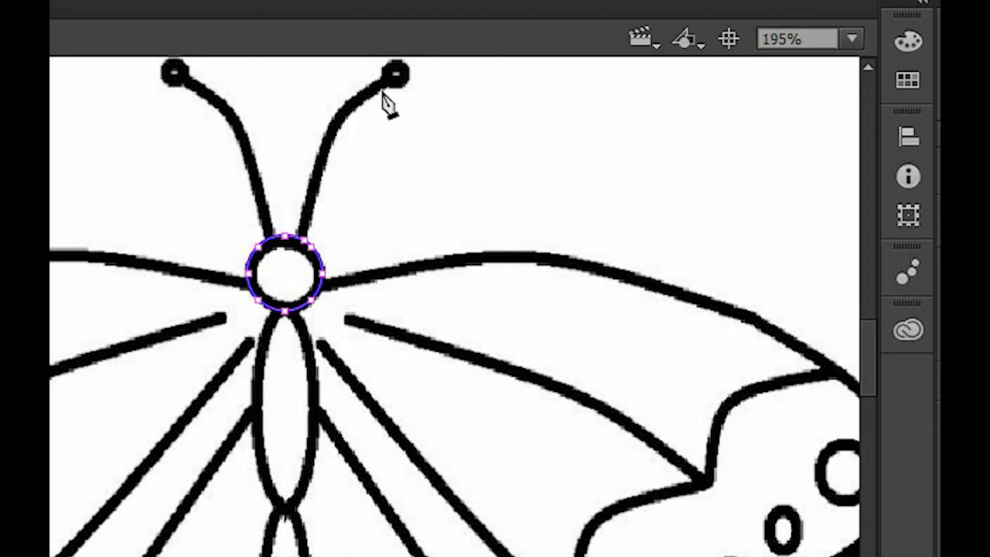
drag(386, 80, 465, 53)
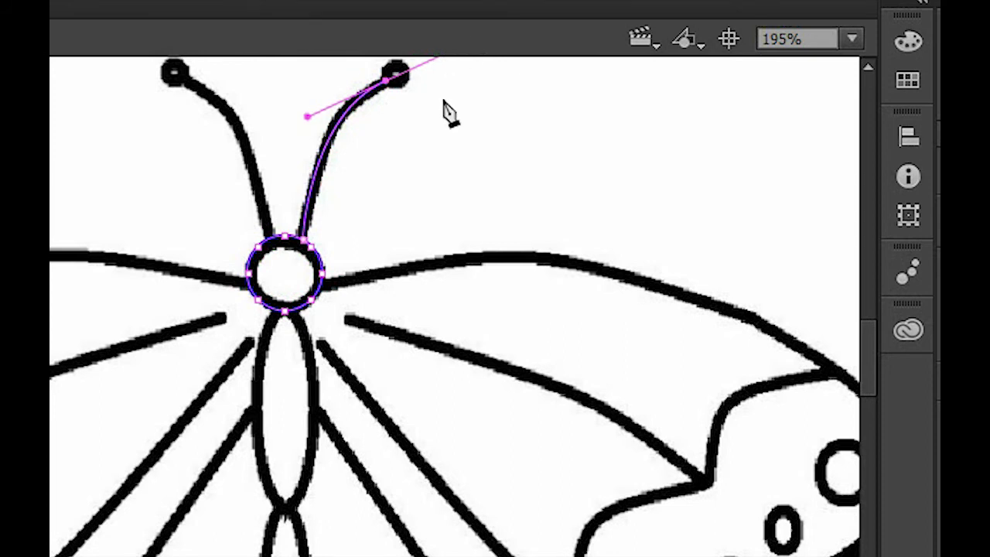
scroll(475, 240, up, 5)
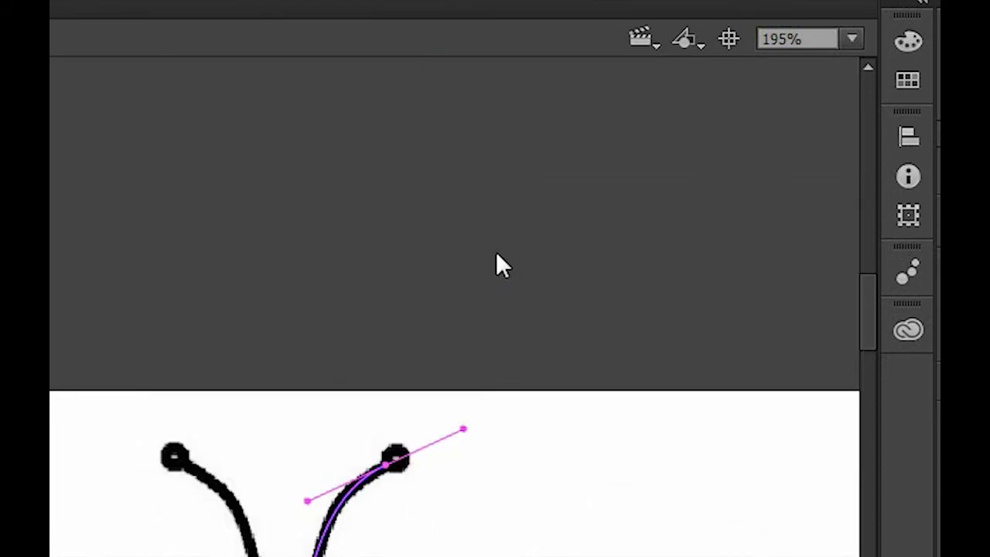
scroll(498, 263, down, 3)
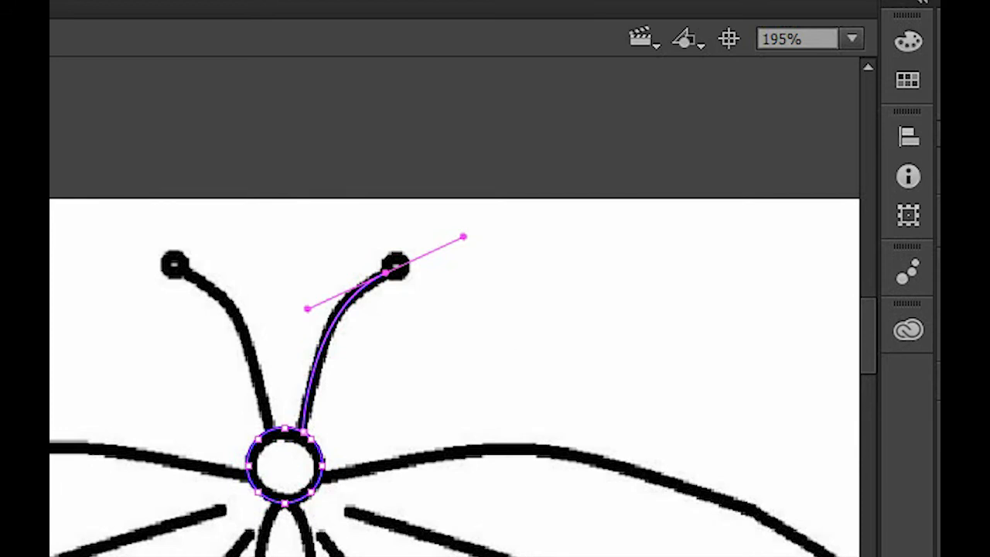
key(ctrl+shift+a)
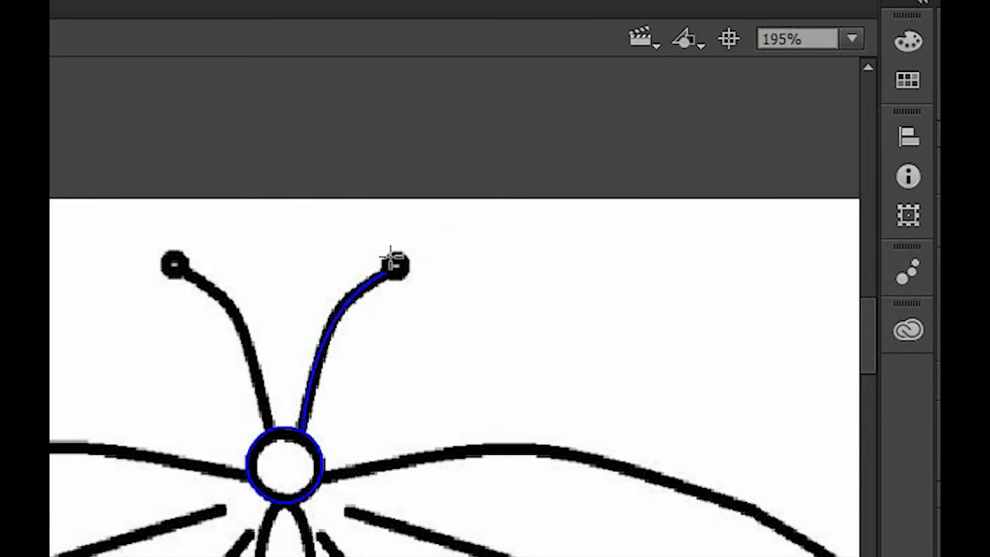
drag(383, 249, 414, 283)
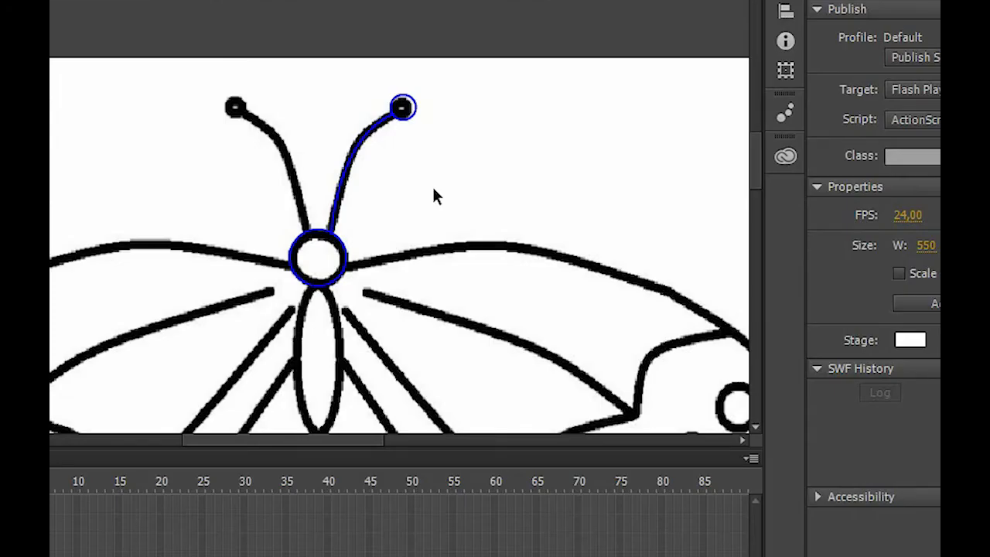
- Duplicate the right antenna curve with its tip circle, flip the copy horizontally and place it over the left antenna
click(340, 193)
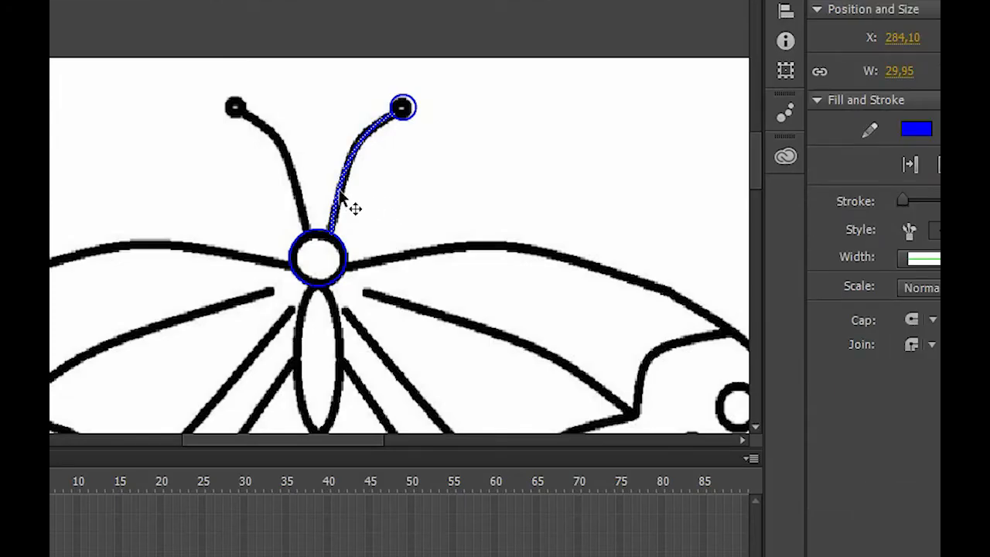
shift+click(415, 113)
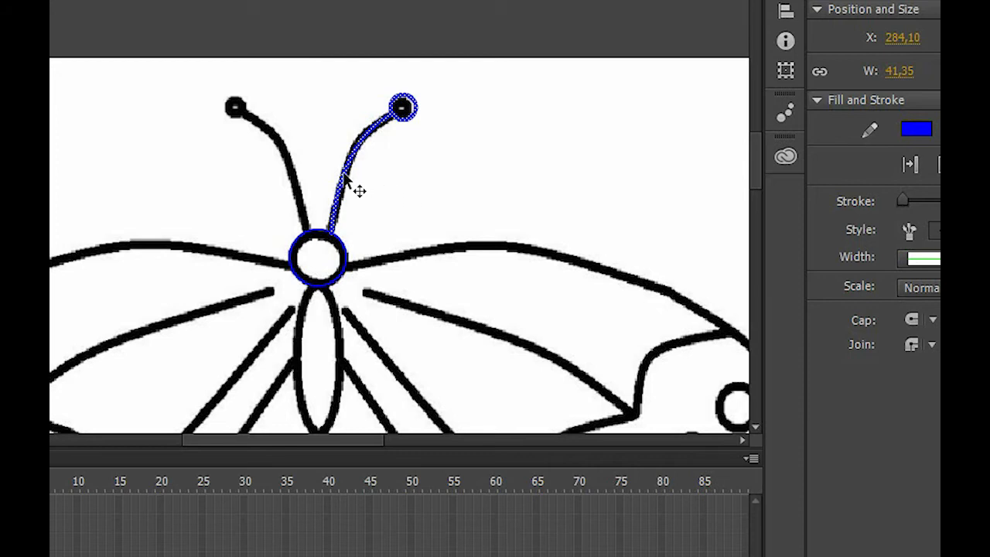
drag(344, 176, 438, 180)
right_click(424, 187)
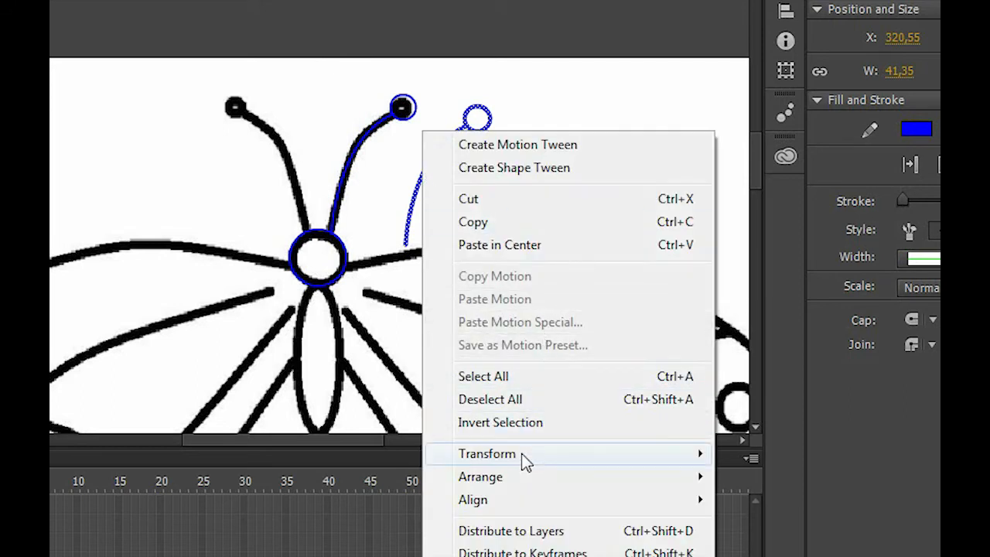
mouse_move(524, 456)
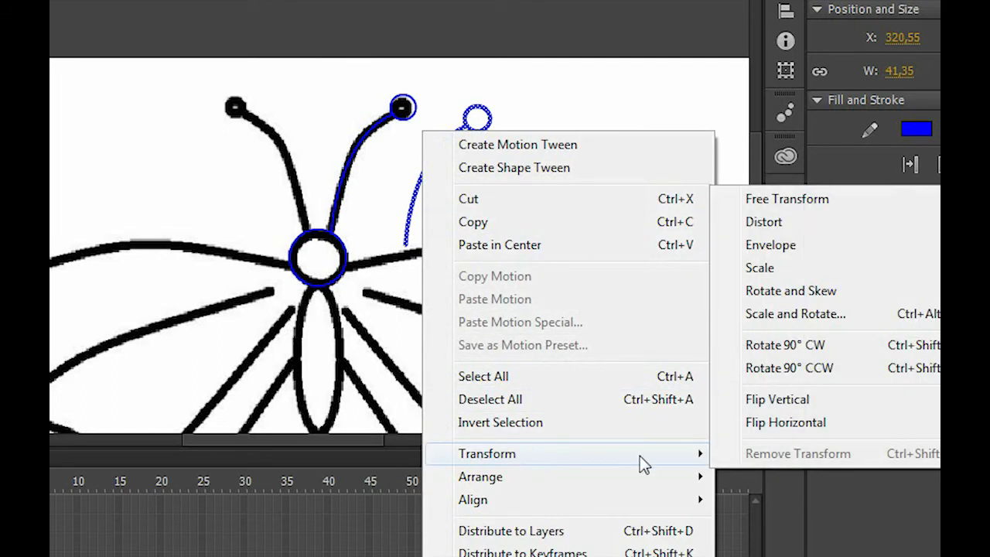
click(830, 424)
drag(500, 223, 301, 197)
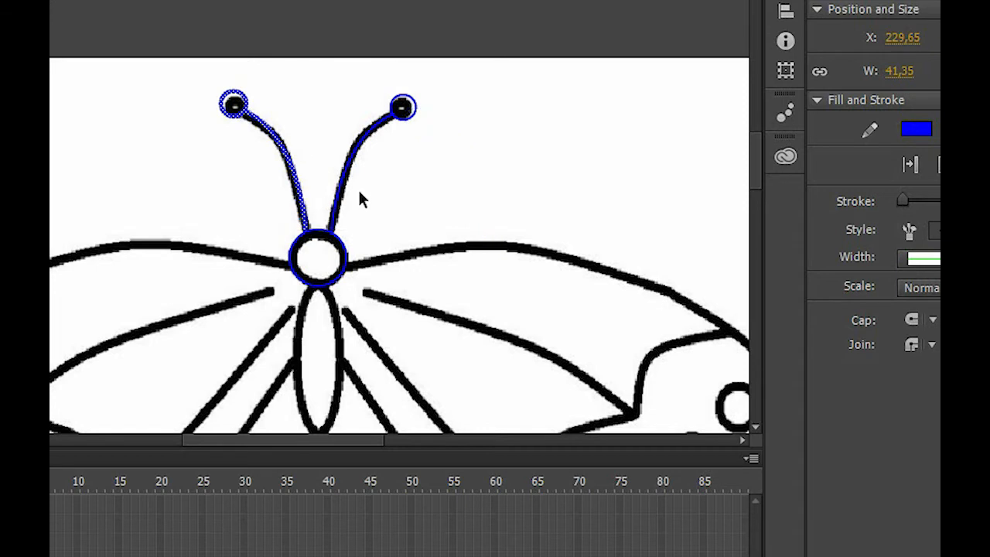
click(446, 198)
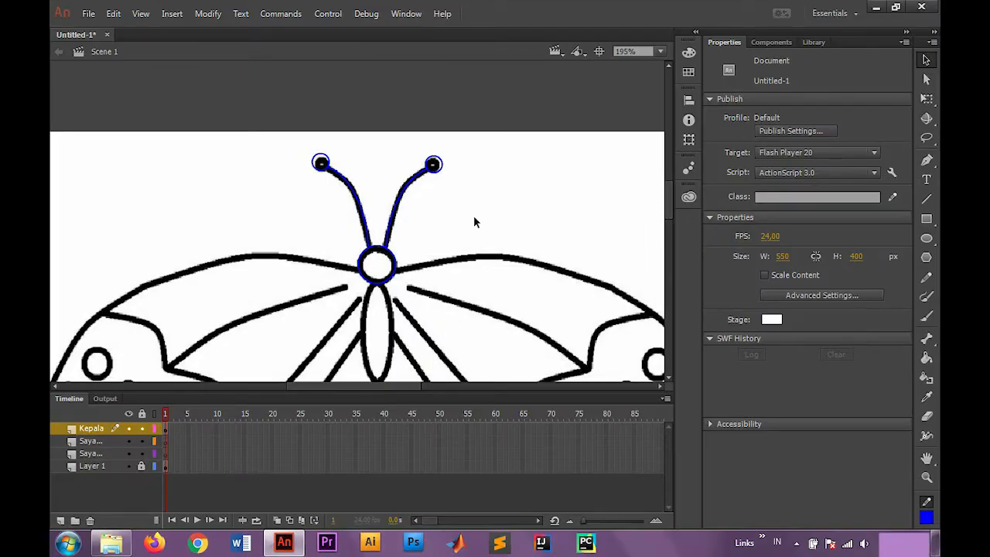
- Trace the upper body segment below the head with two Pen tool curves that form a closed narrow oval
scroll(475, 222, down, 3)
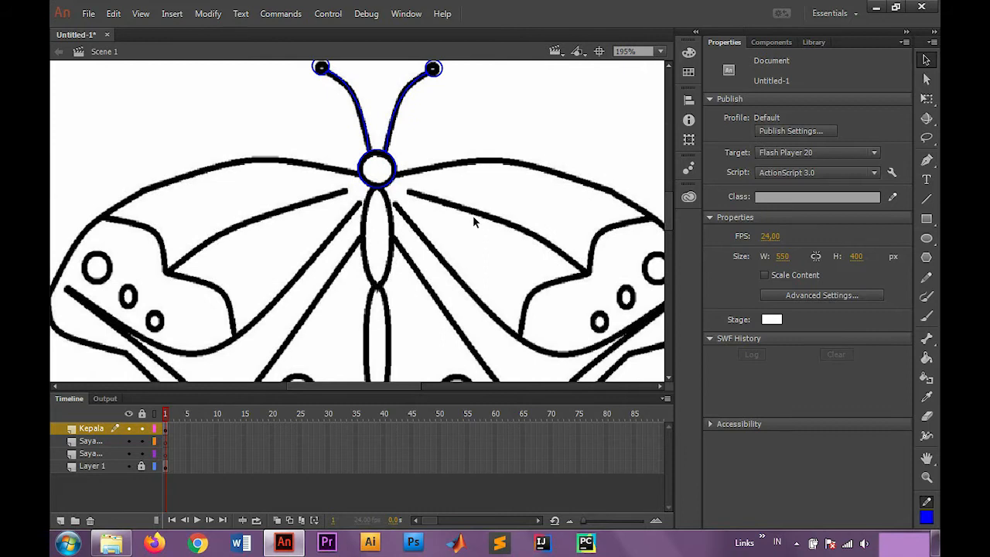
key(p)
scroll(468, 211, down, 3)
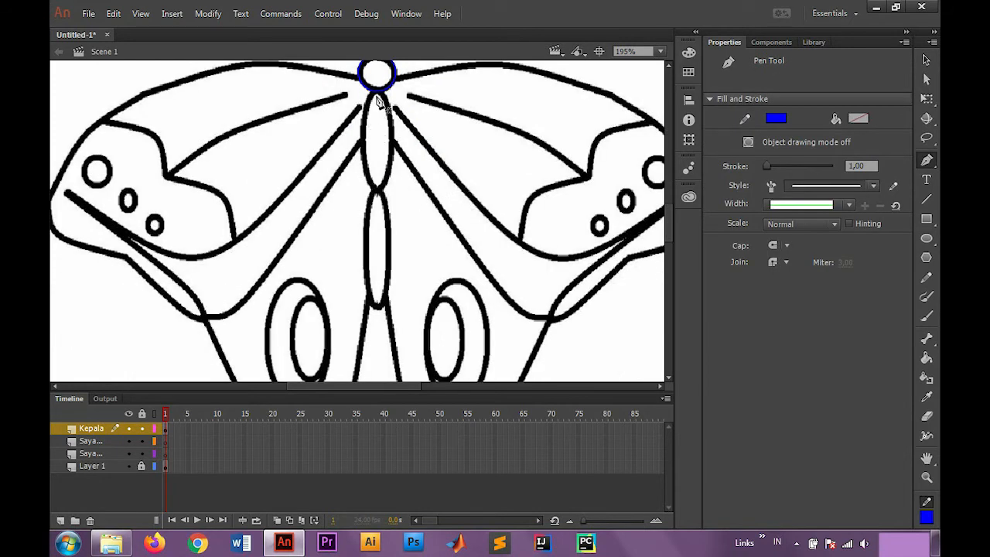
click(377, 93)
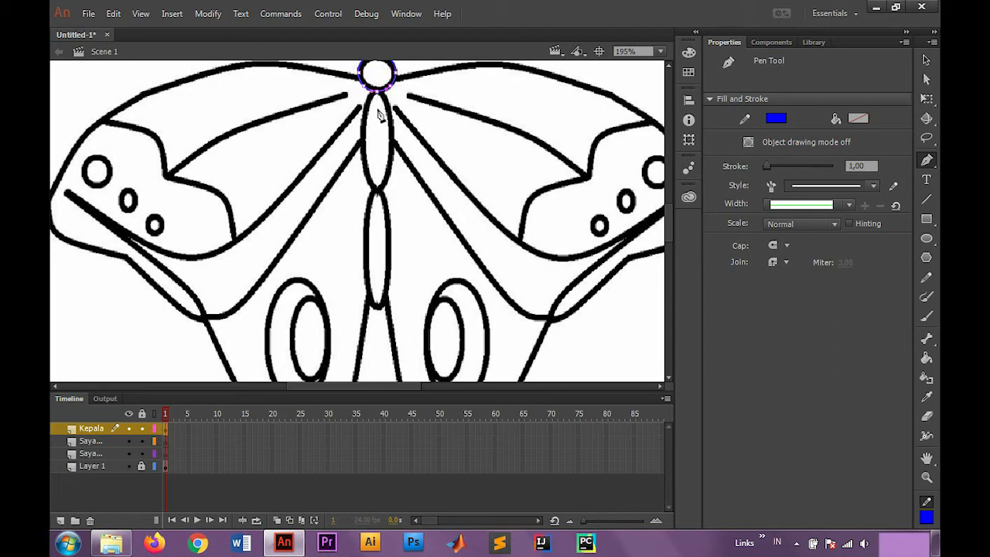
drag(379, 194, 416, 254)
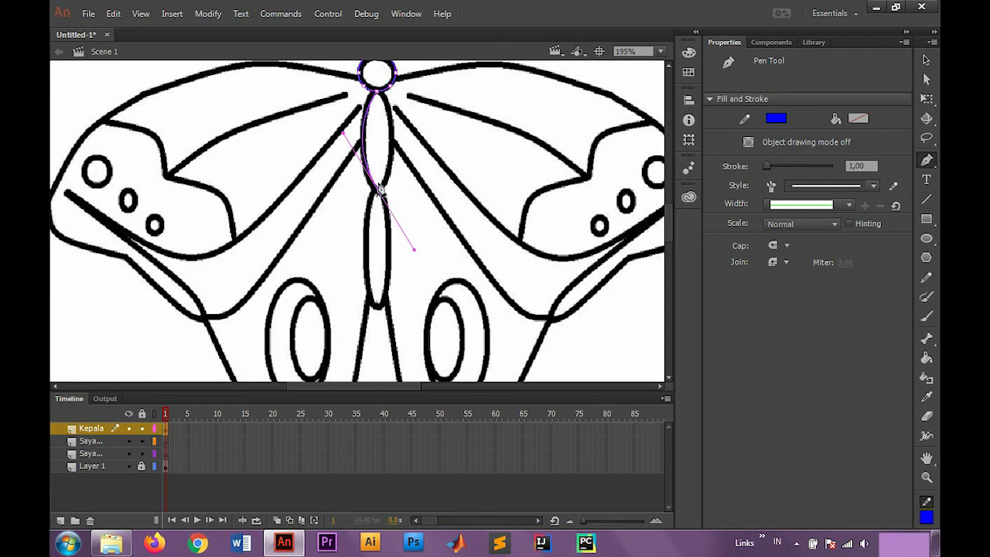
click(379, 188)
drag(378, 94, 345, 50)
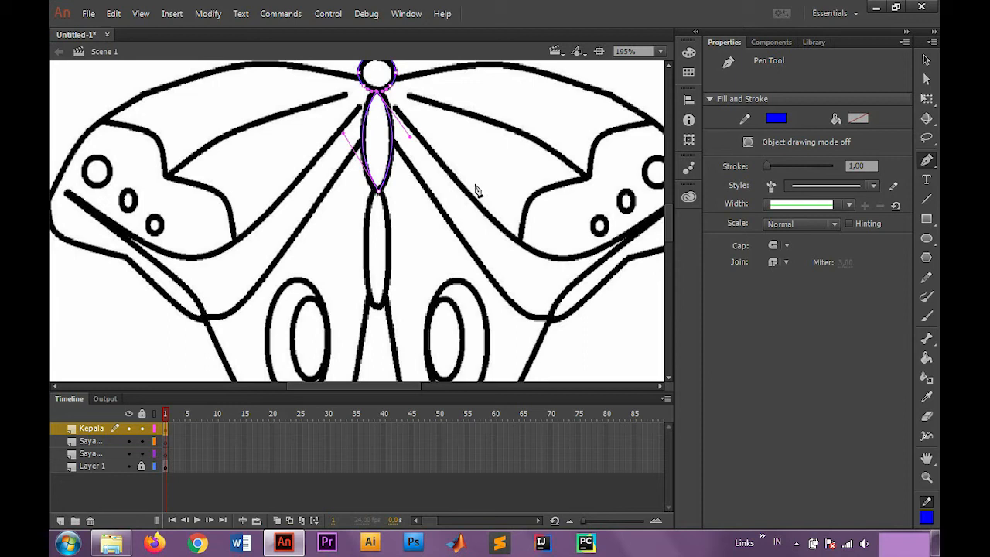
key(v)
- Trace the lower body segment with two Pen tool curves, starting from the lower end of the upper segment
key(p)
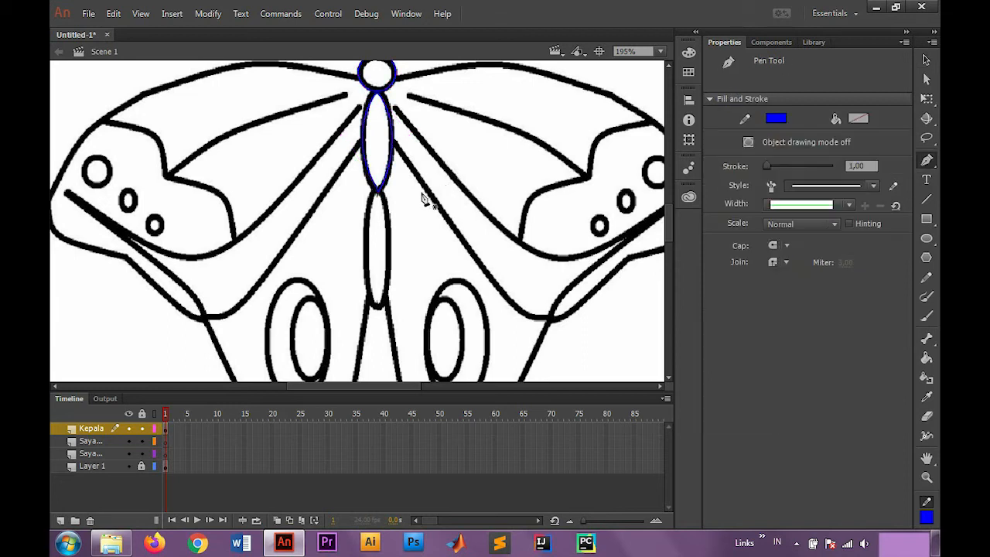
click(378, 197)
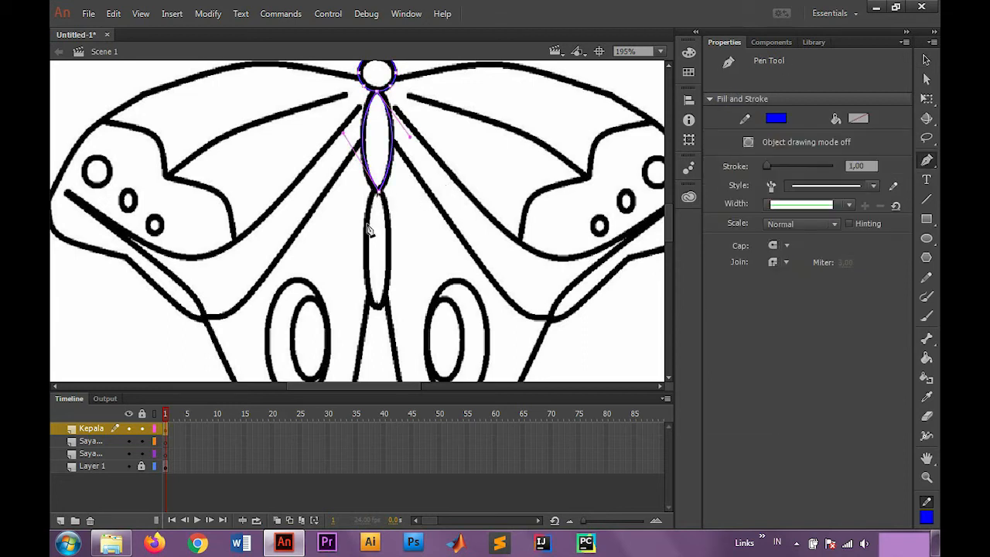
drag(379, 307, 409, 374)
click(380, 310)
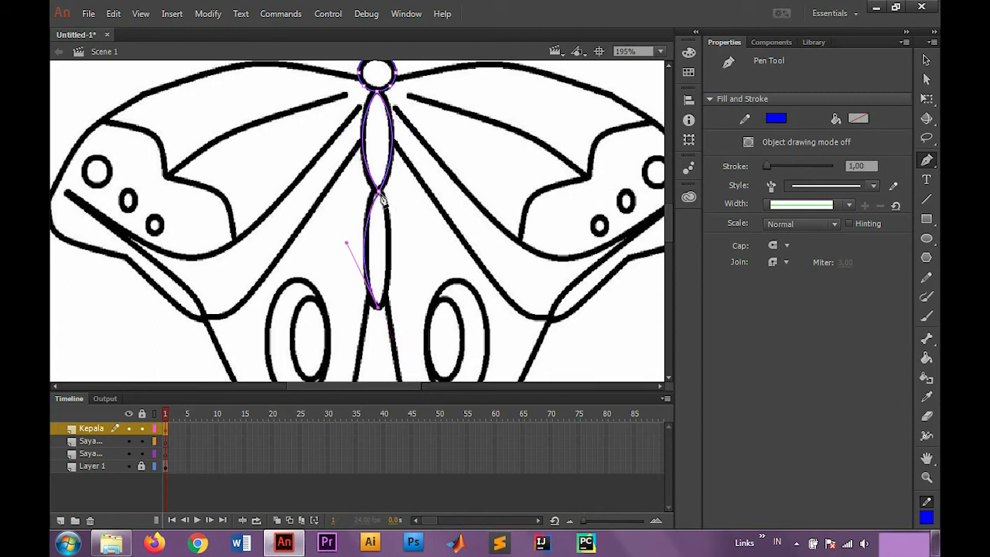
drag(379, 193, 358, 147)
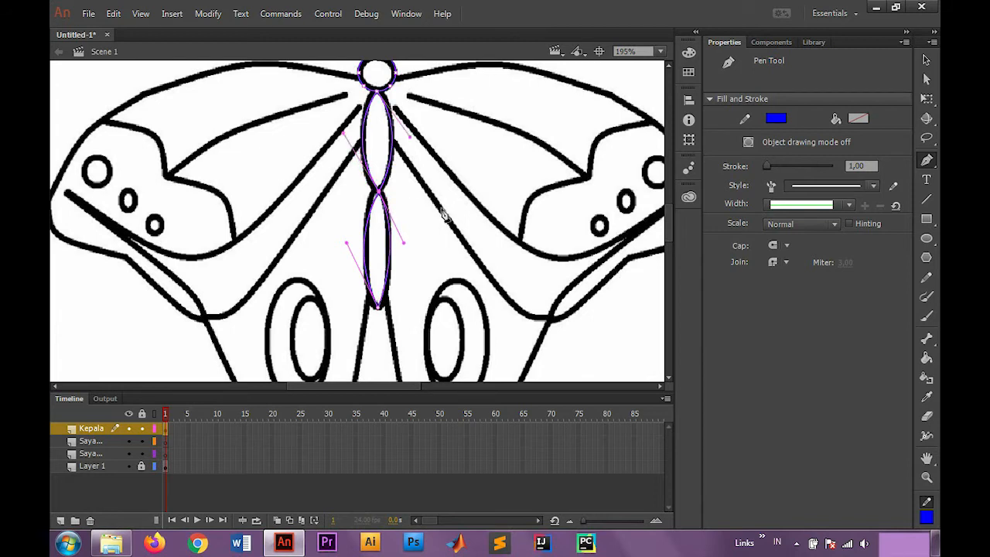
key(v)
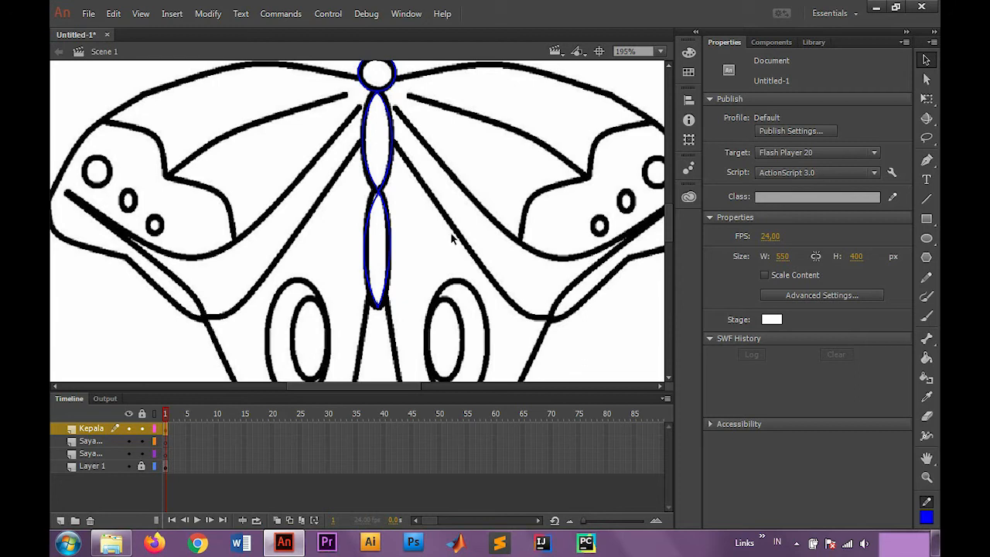
- Make Sayap Kanan the active layer and lock the Kepala layer
scroll(452, 237, up, 3)
scroll(454, 246, down, 1)
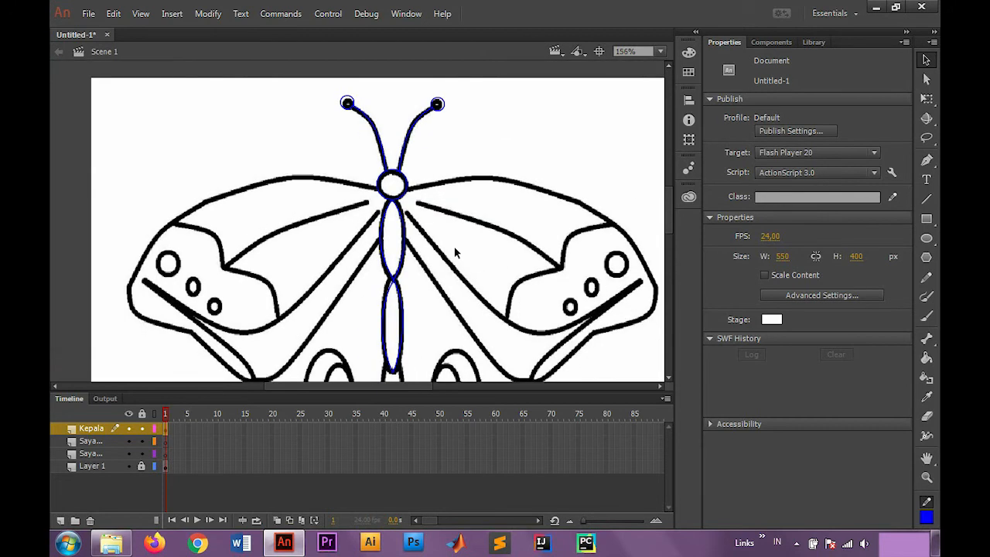
drag(415, 386, 434, 378)
scroll(460, 317, down, 3)
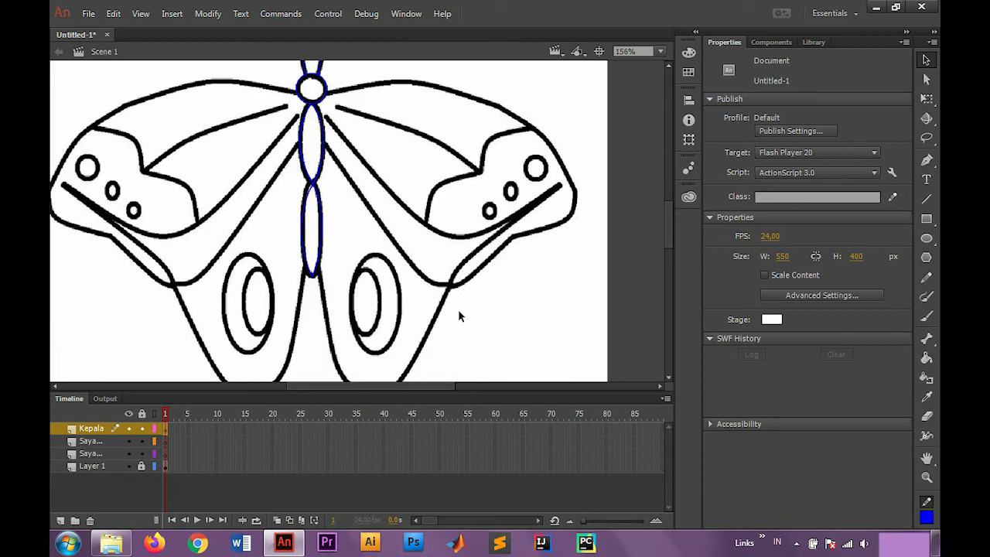
click(100, 453)
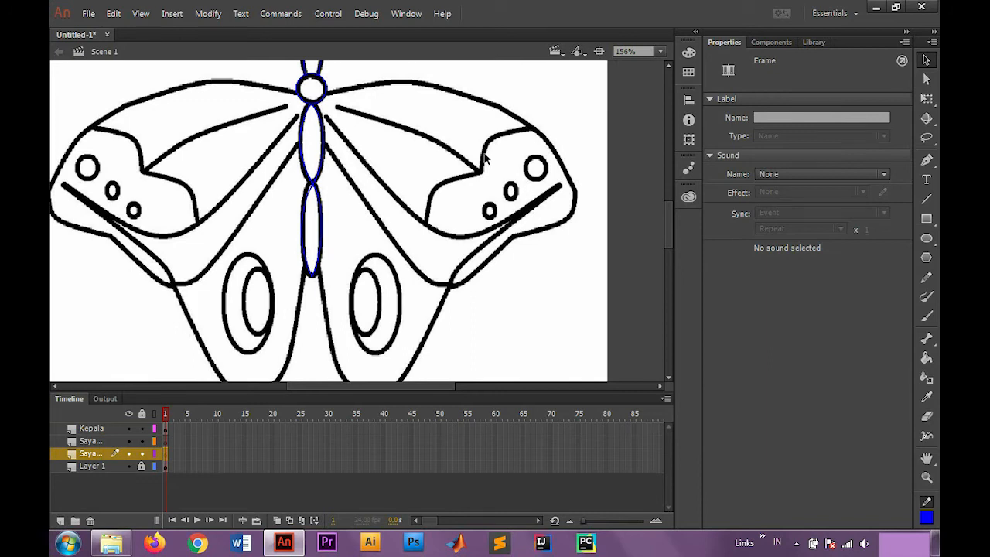
key(p)
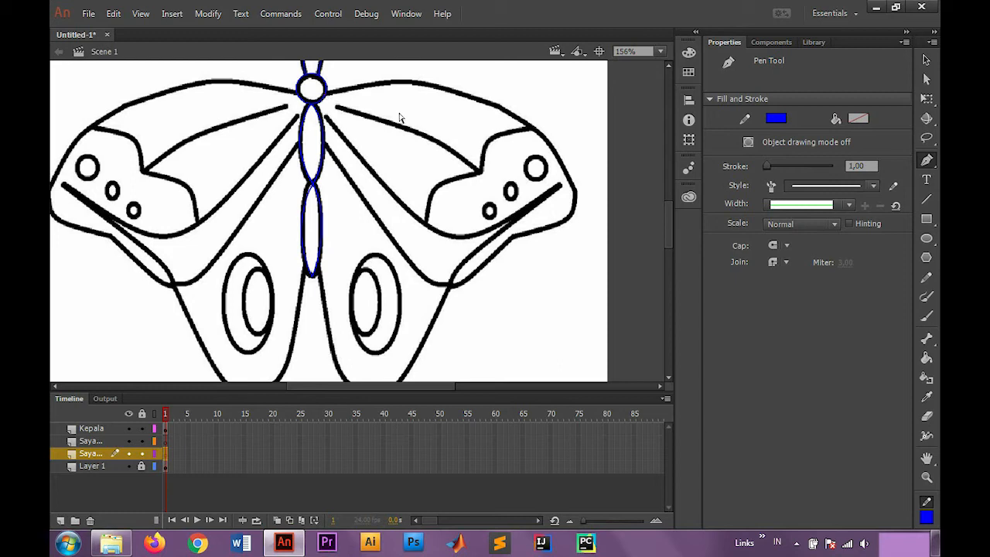
key(ctrl+z)
scroll(399, 118, up, 3)
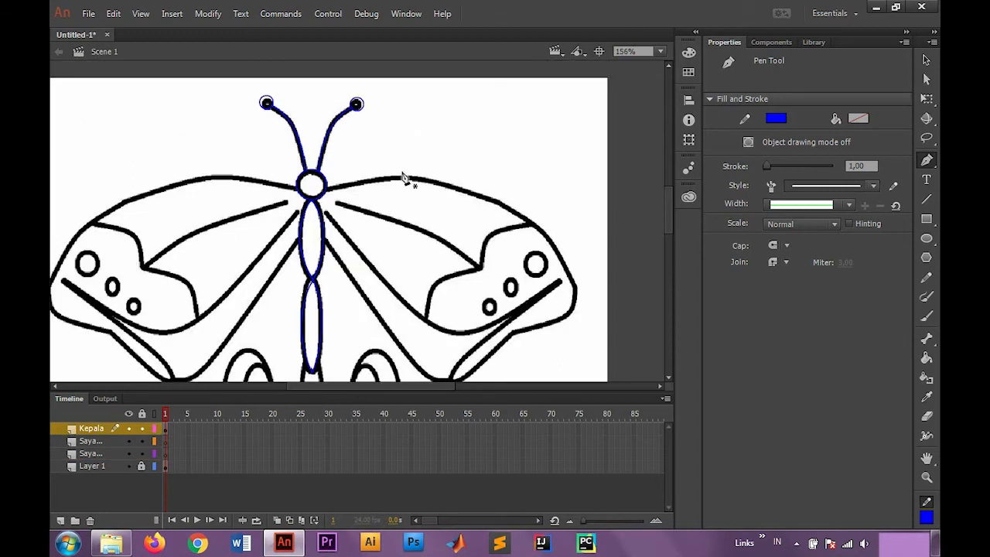
scroll(402, 180, down, 3)
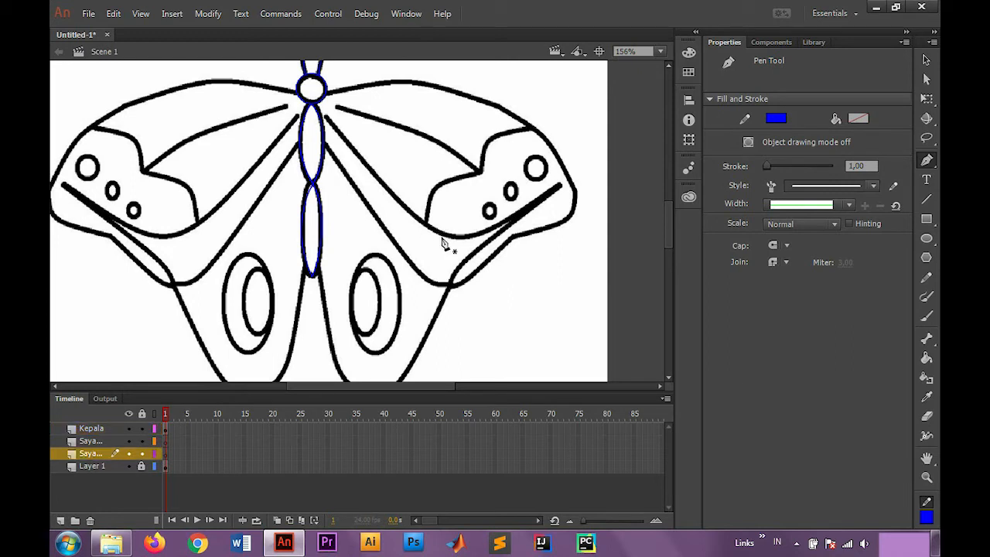
scroll(447, 239, up, 3)
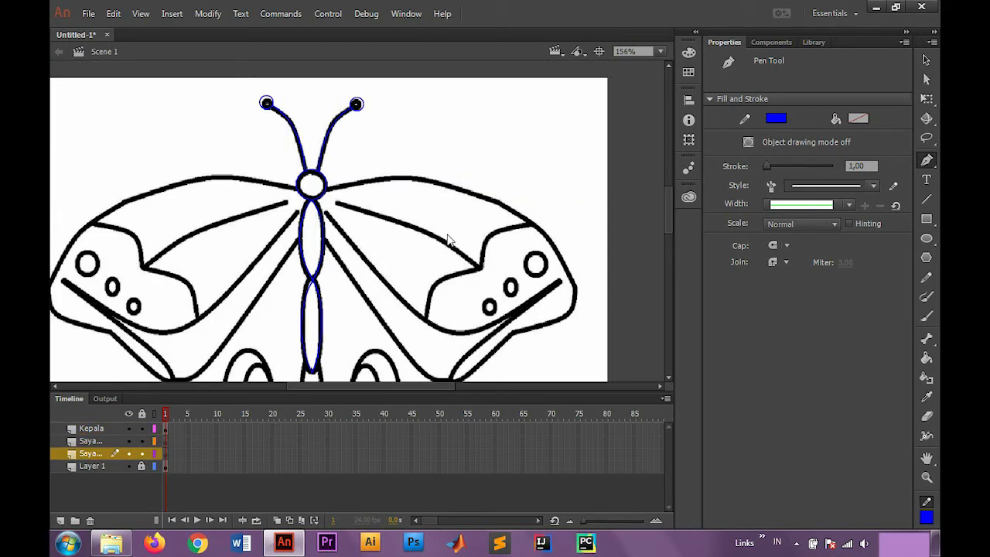
key(v)
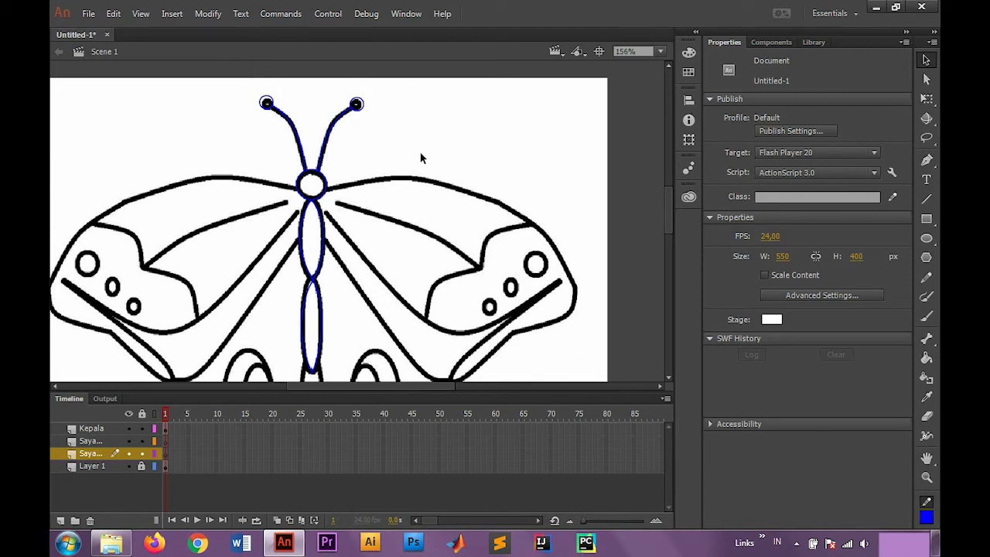
click(141, 428)
- Trace the upper right wing's outer outline with the Pen tool, from the head around the wing tip and back to the body
key(p)
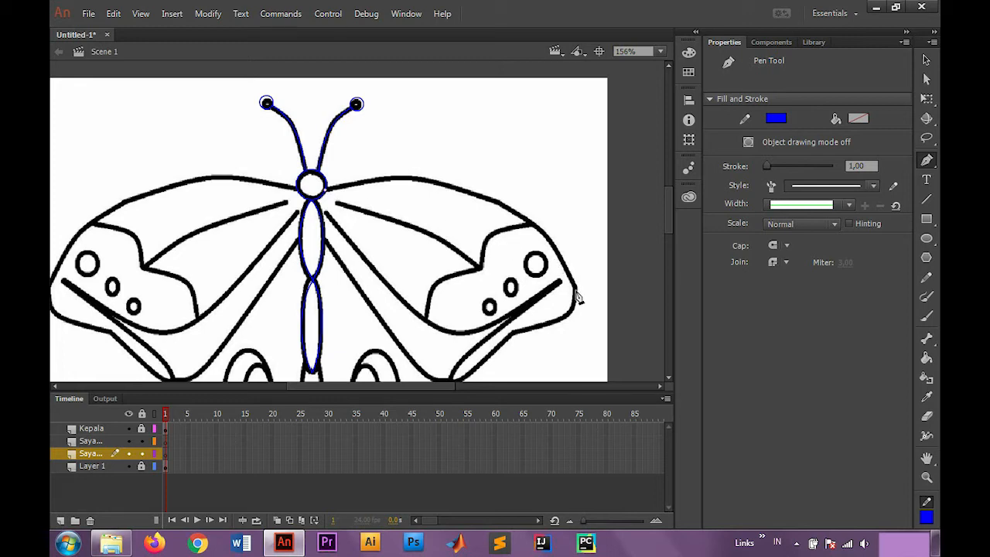
mouse_move(575, 290)
mouse_down()
mouse_move(637, 383)
mouse_move(649, 436)
mouse_move(640, 450)
mouse_up()
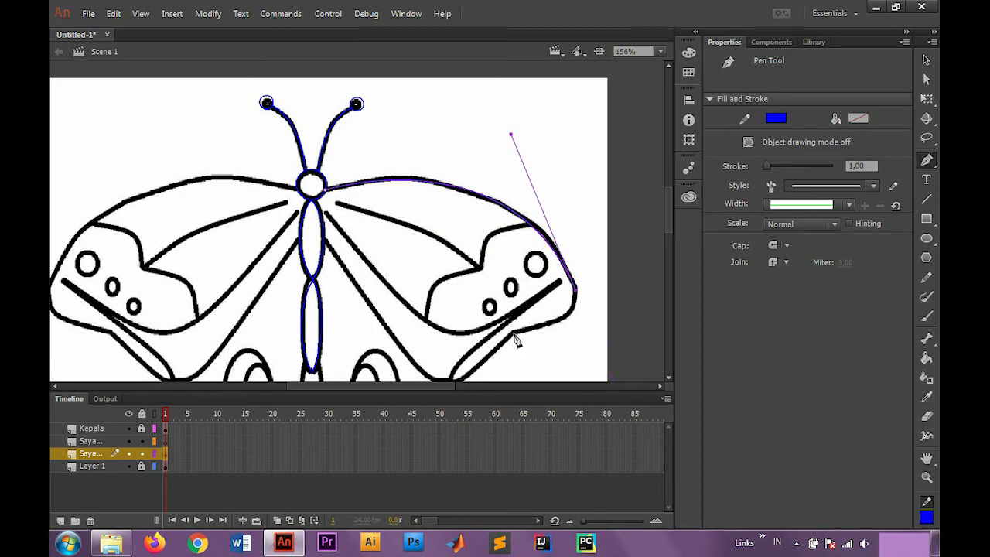
scroll(517, 341, down, 3)
drag(512, 240, 434, 252)
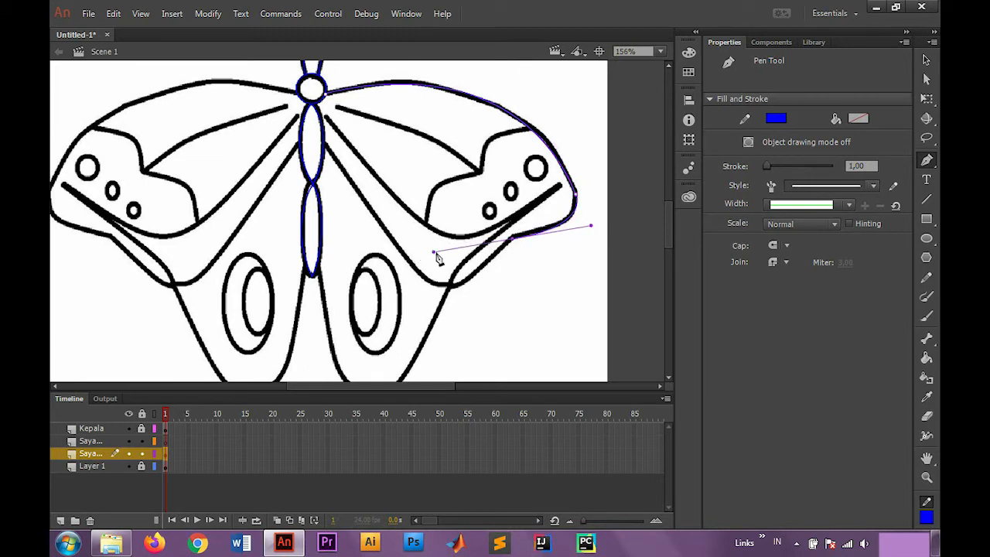
click(512, 240)
drag(426, 283, 398, 256)
click(424, 280)
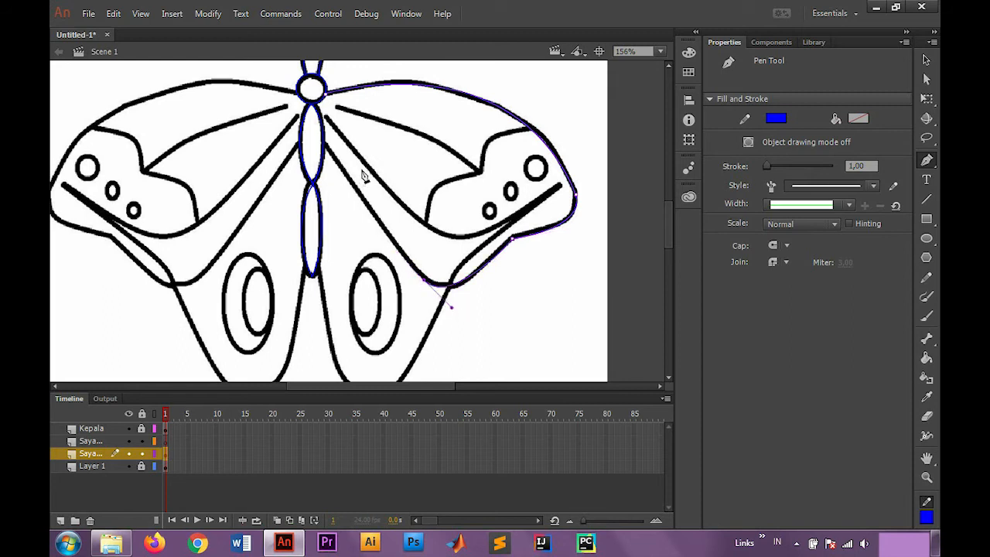
click(325, 141)
- Close the upper right wing outline with Pen tool curves along the body and the head's edge
key(alt)
scroll(325, 142, up, 4)
scroll(326, 158, up, 2)
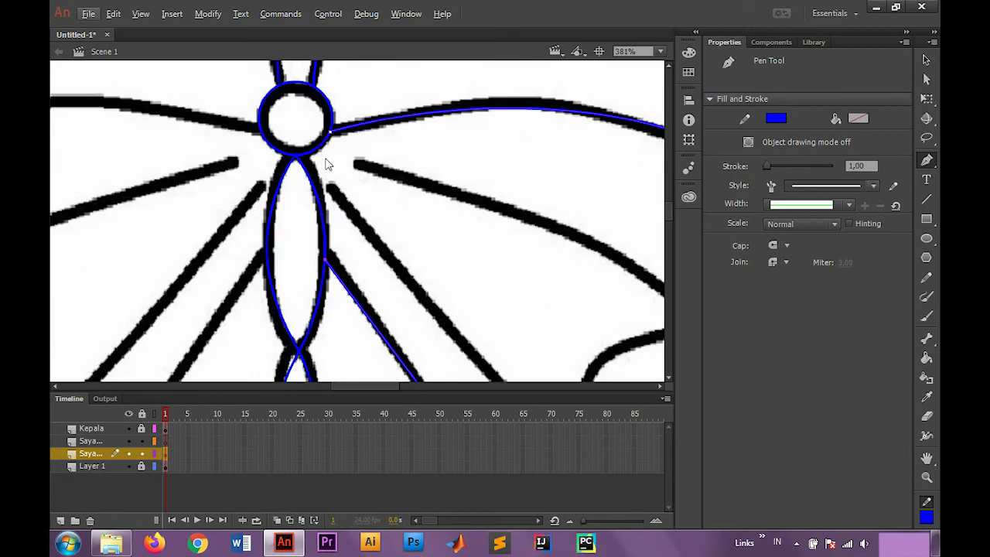
drag(296, 156, 257, 111)
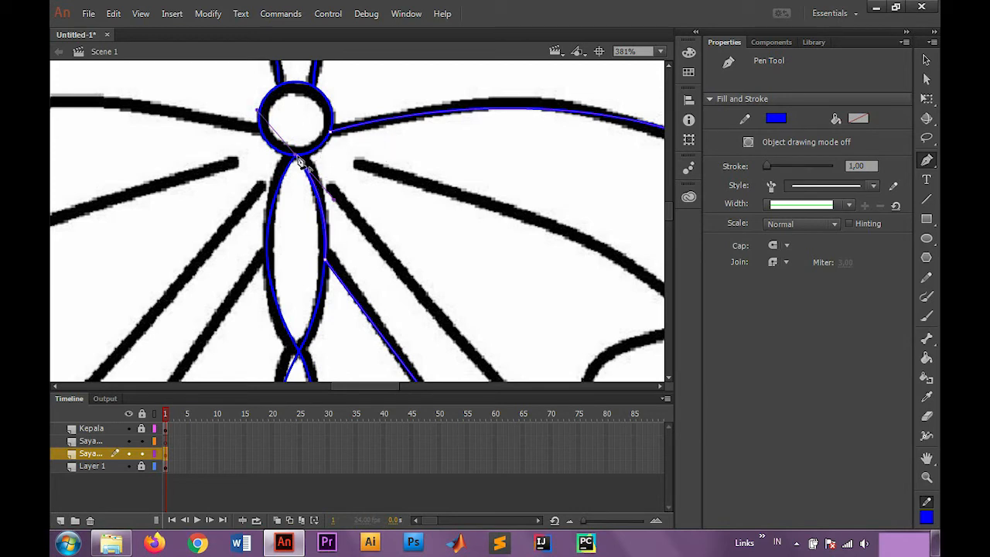
drag(330, 132, 341, 110)
key(v)
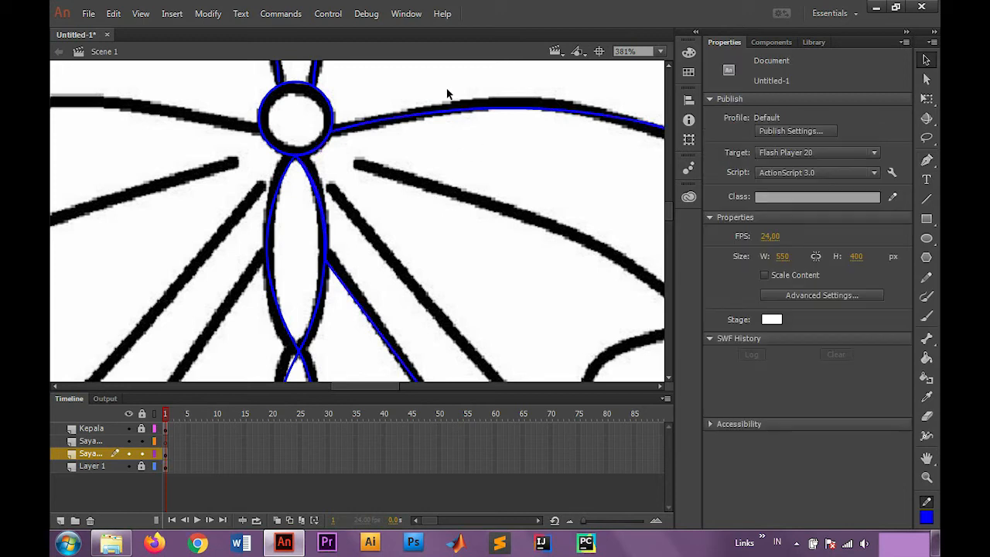
- Trace the lower right wing's outer edge with the Pen tool, from the upper wing's lowest corner down around the rounded tip
scroll(467, 193, down, 3)
scroll(499, 278, down, 2)
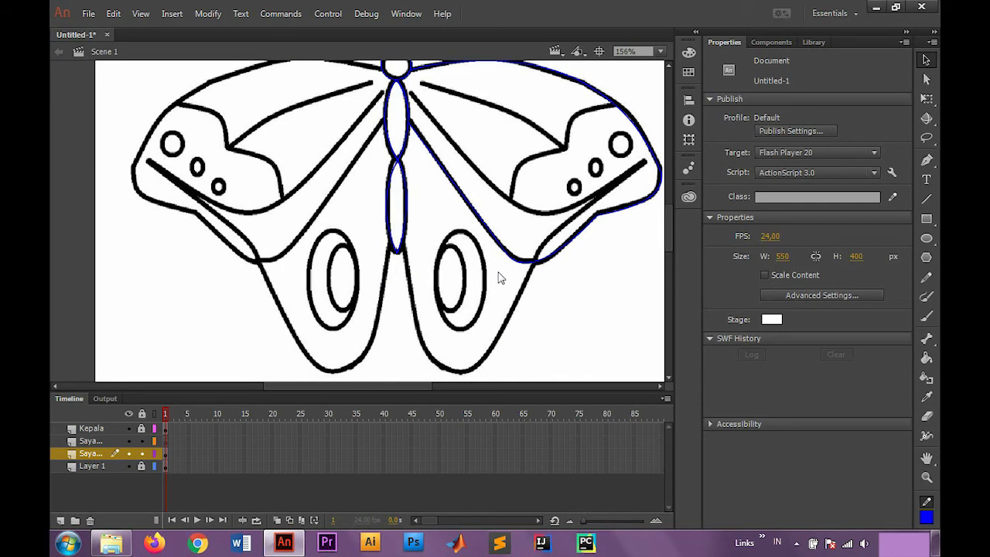
key(p)
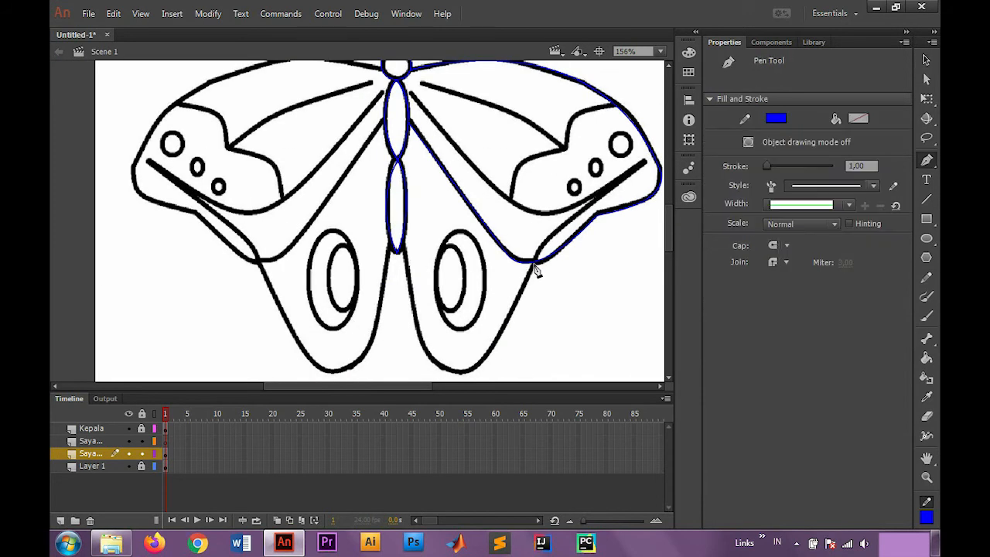
scroll(536, 272, up, 2)
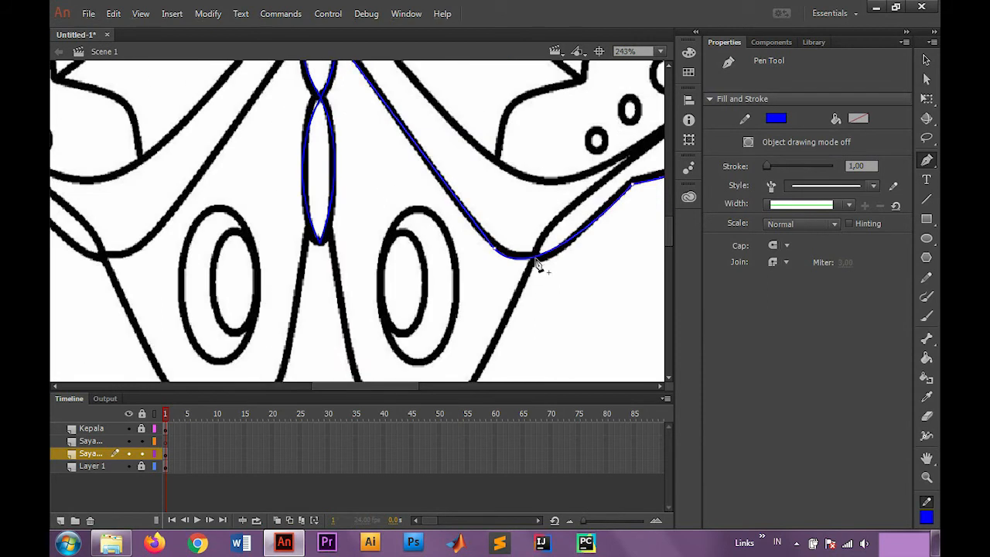
scroll(529, 287, down, 3)
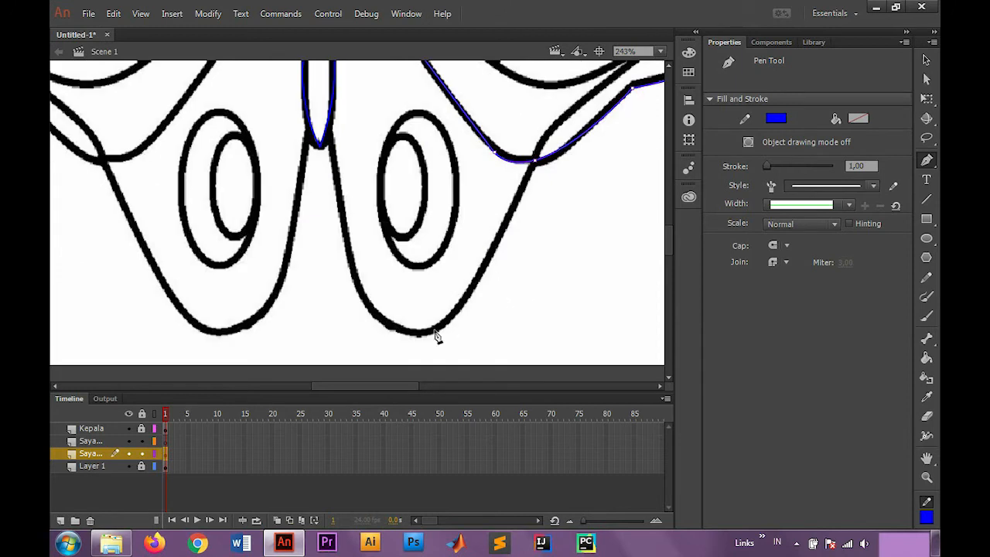
drag(403, 335, 338, 312)
click(404, 335)
- Trace the lower right wing's inner edge with a Pen tool curve from the rounded tip up to the end of the body
scroll(338, 263, up, 3)
key(alt)
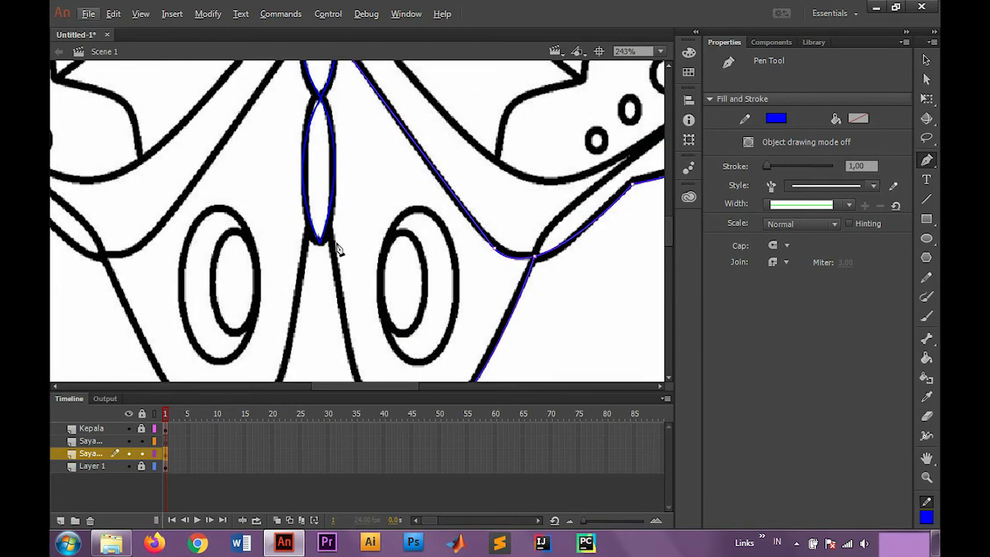
scroll(338, 249, down, 1)
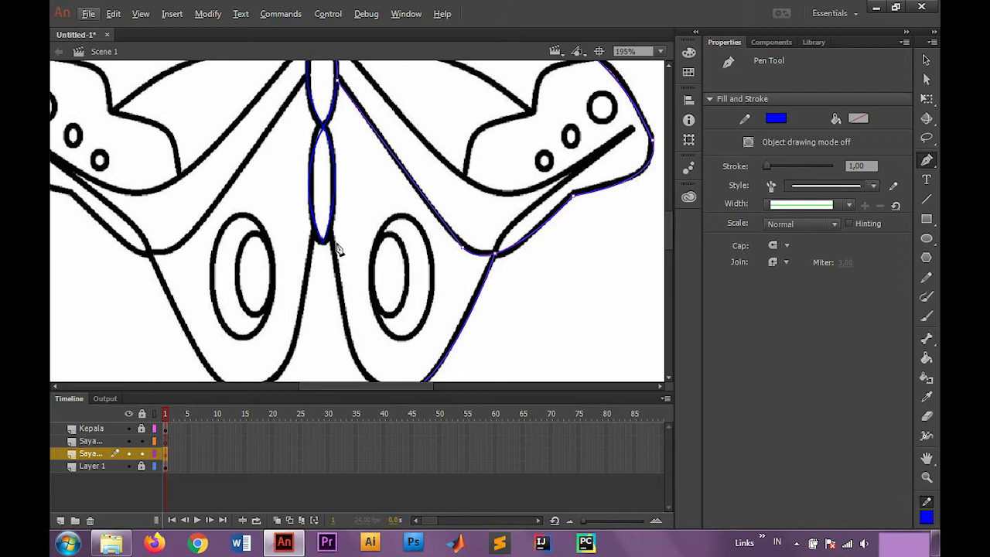
scroll(337, 248, down, 3)
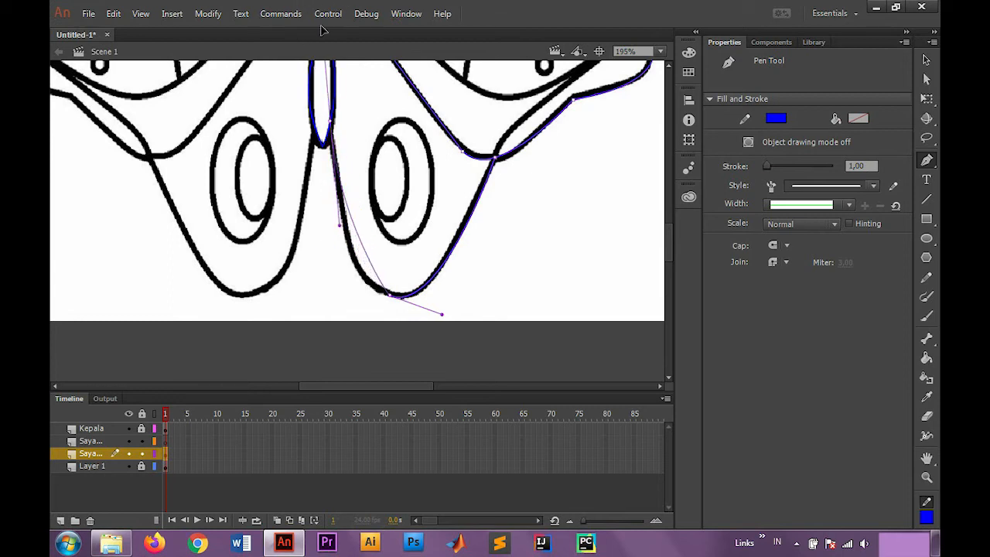
scroll(363, 196, up, 3)
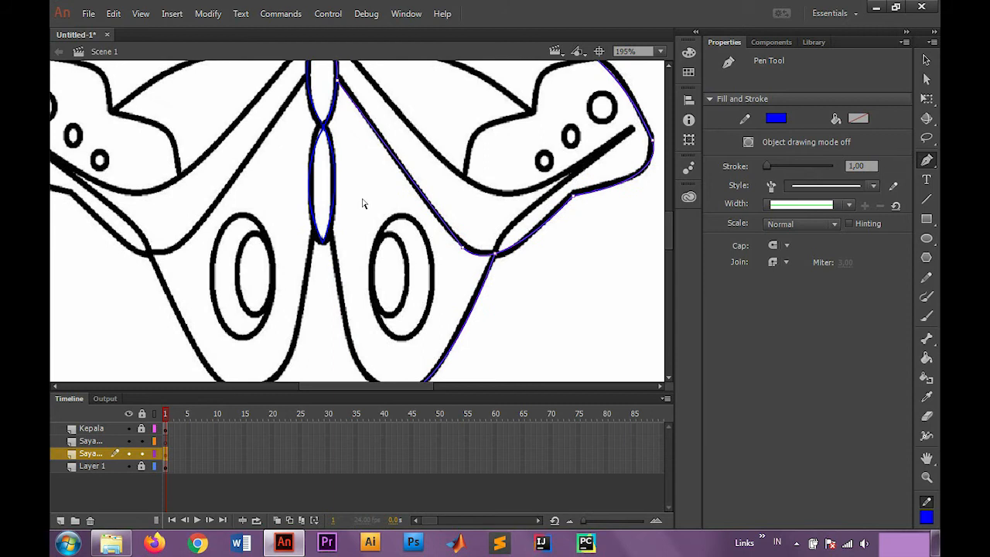
scroll(362, 203, down, 1)
drag(337, 224, 326, 75)
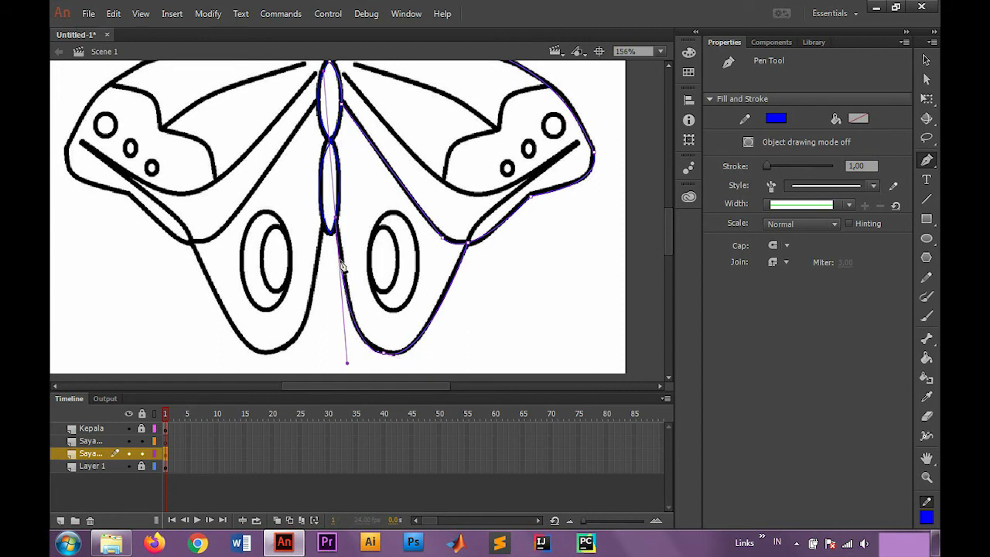
- Close the lower right wing outline with Pen tool curves along the body and the upper wing's lower edge
scroll(343, 260, up, 3)
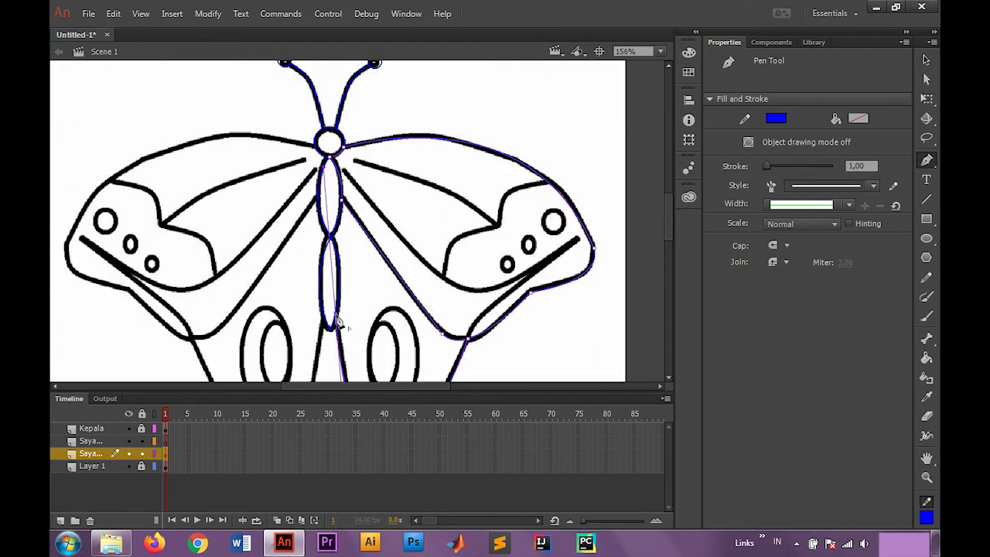
scroll(341, 261, up, 2)
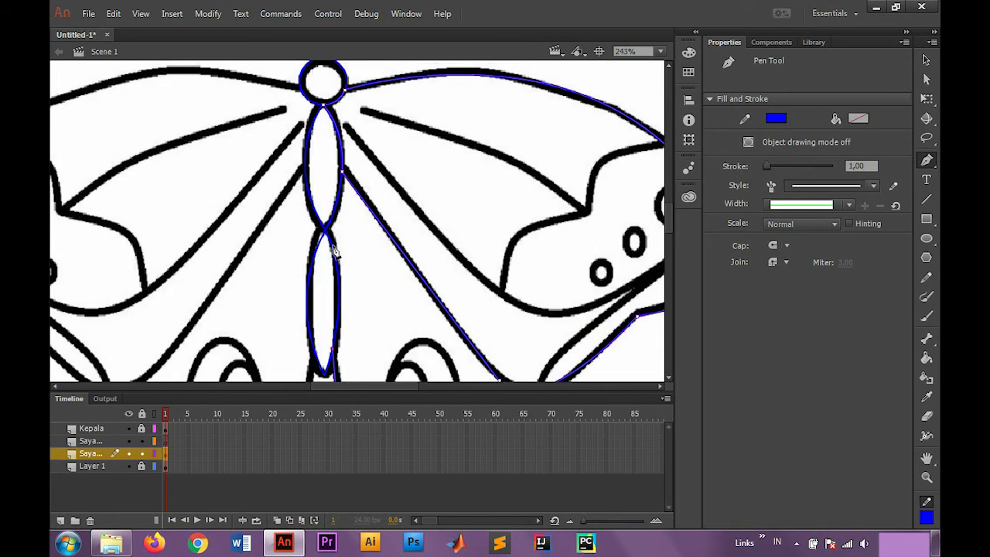
drag(327, 236, 302, 172)
click(328, 238)
drag(343, 172, 346, 140)
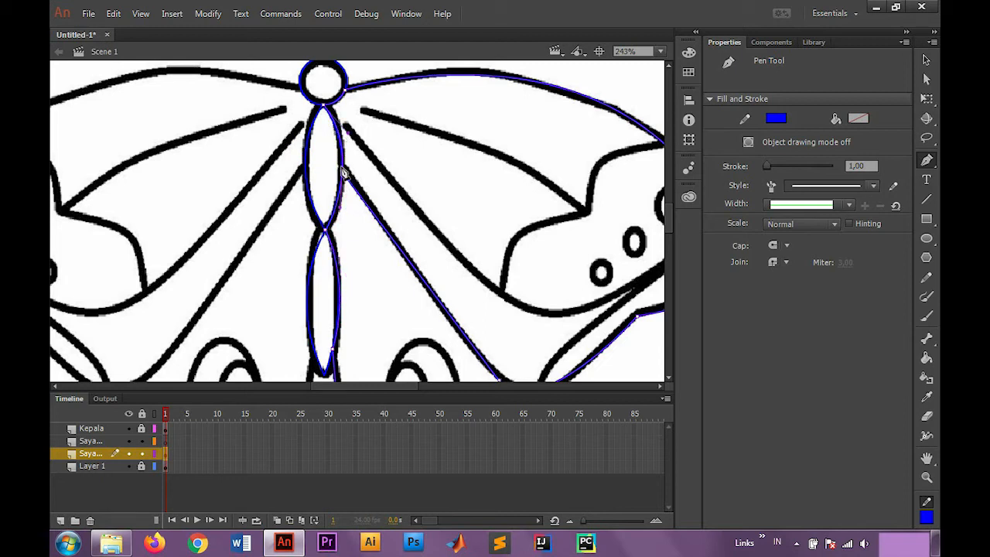
scroll(420, 297, down, 3)
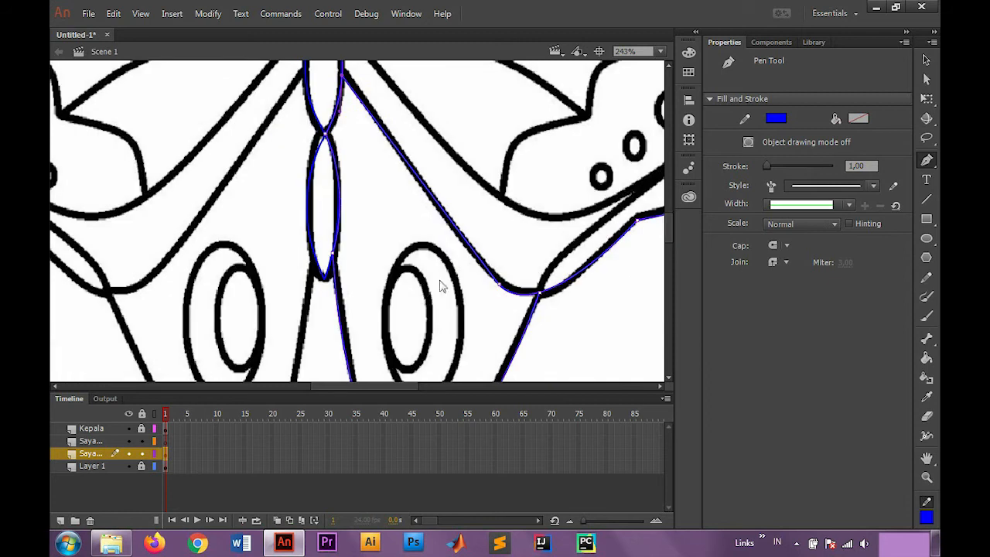
click(501, 286)
drag(540, 293, 558, 303)
key(v)
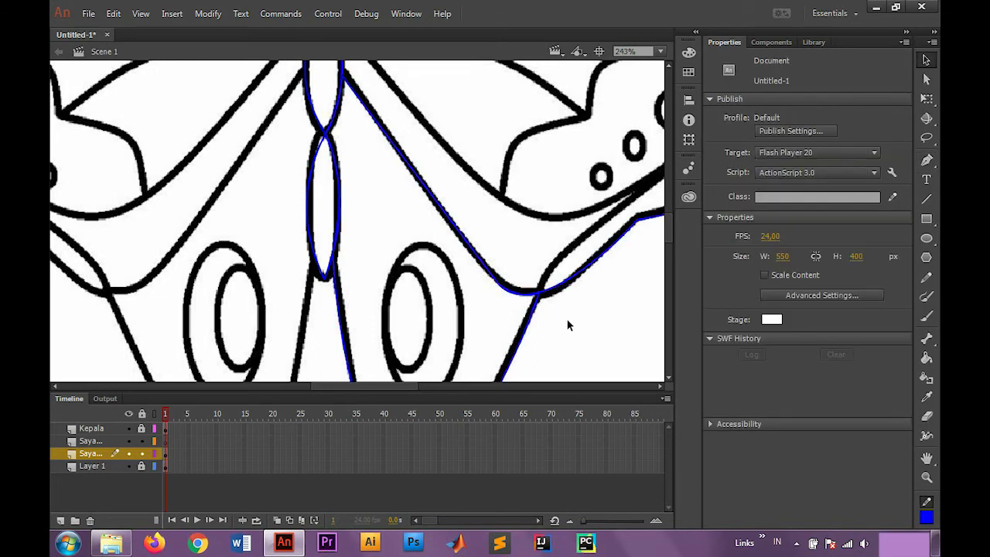
- Duplicate the complete right wing outline beside the original and cut the duplicate
scroll(567, 325, down, 2)
scroll(564, 325, down, 3)
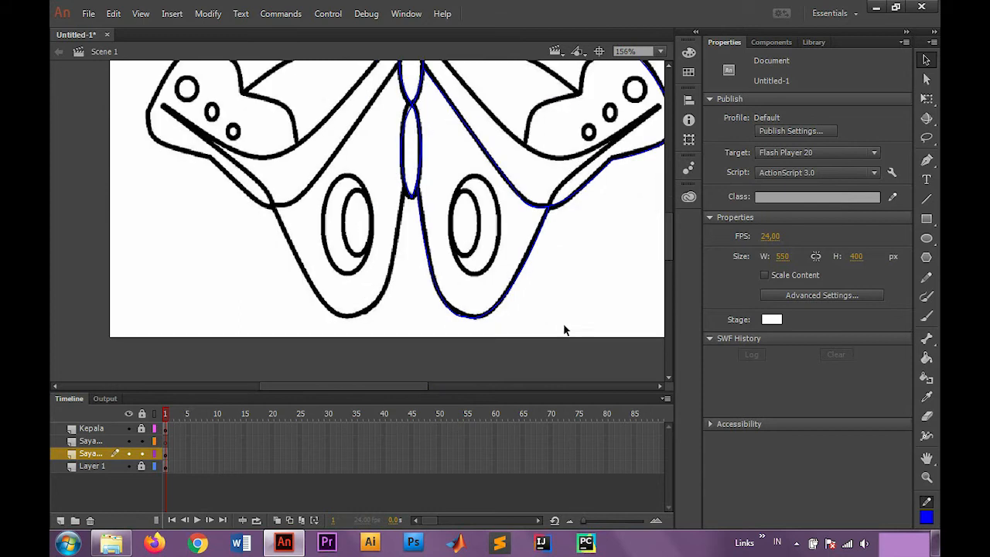
scroll(564, 309, down, 1)
scroll(441, 379, right, 3)
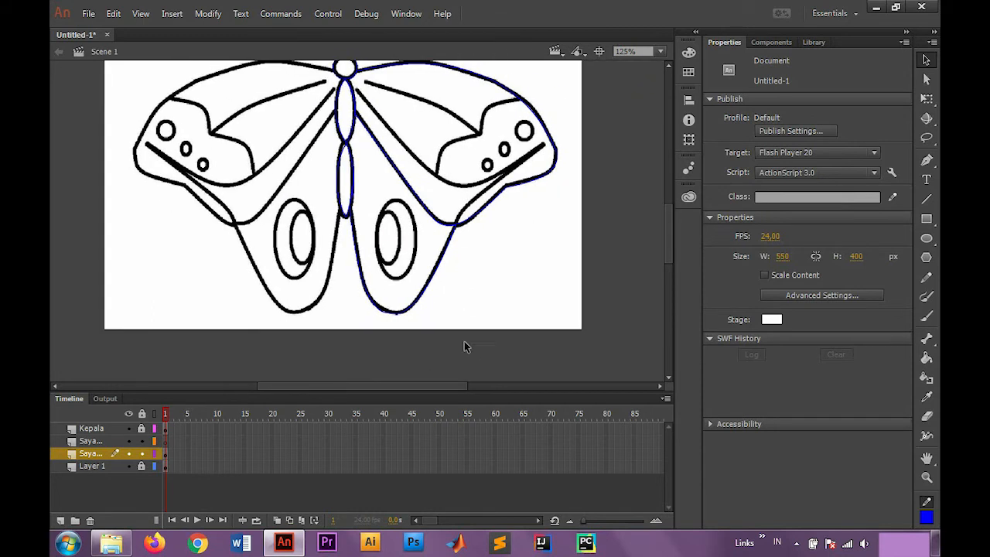
scroll(465, 336, up, 3)
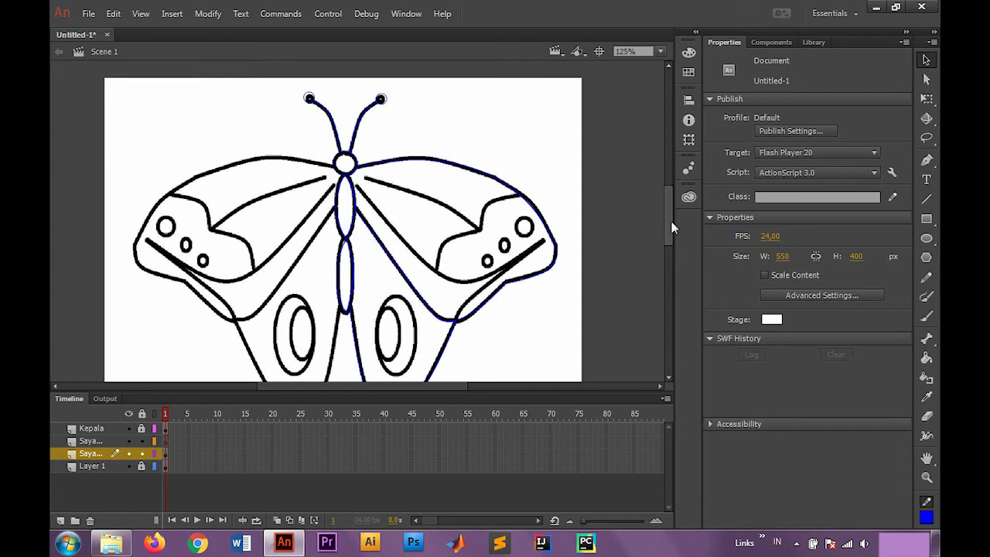
drag(672, 223, 672, 229)
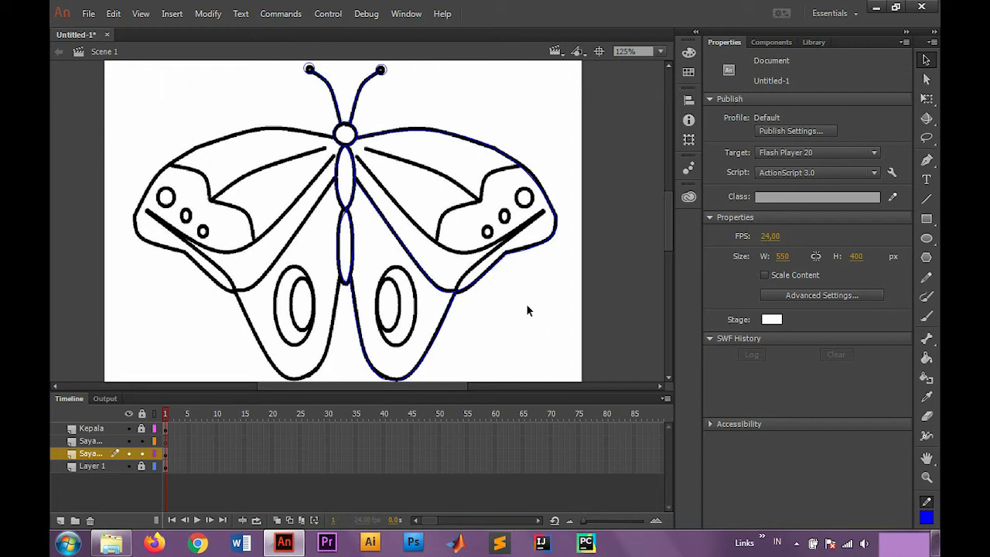
click(85, 455)
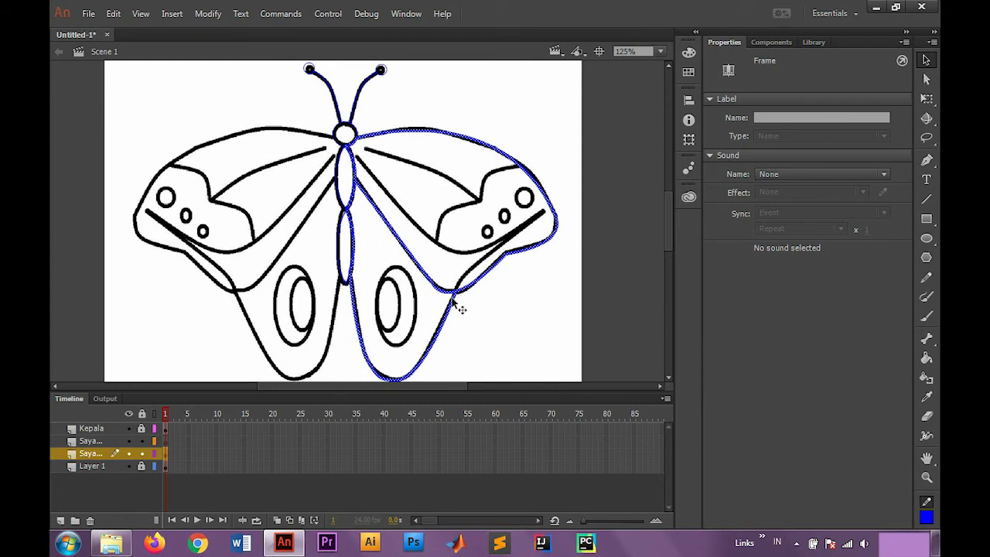
drag(452, 298, 562, 308)
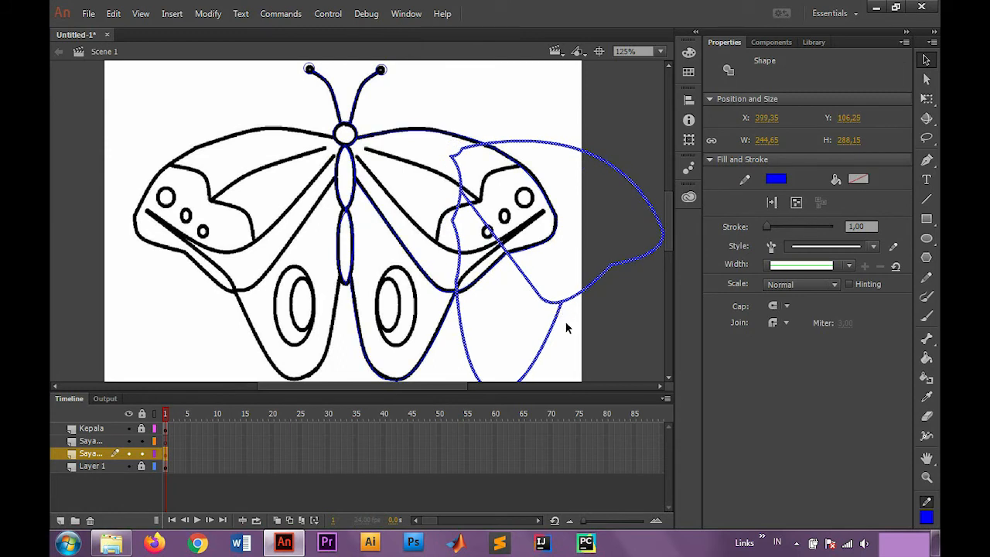
right_click(565, 312)
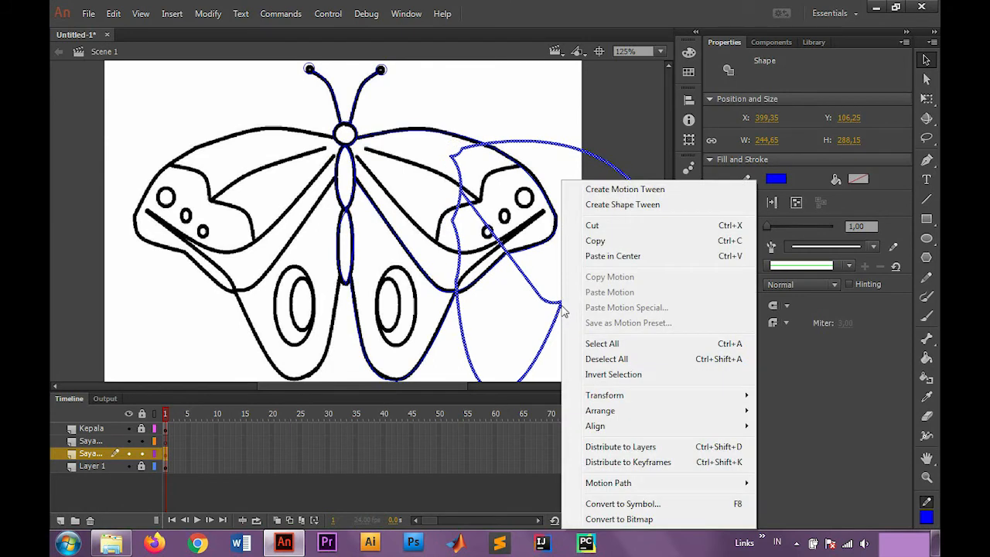
click(594, 225)
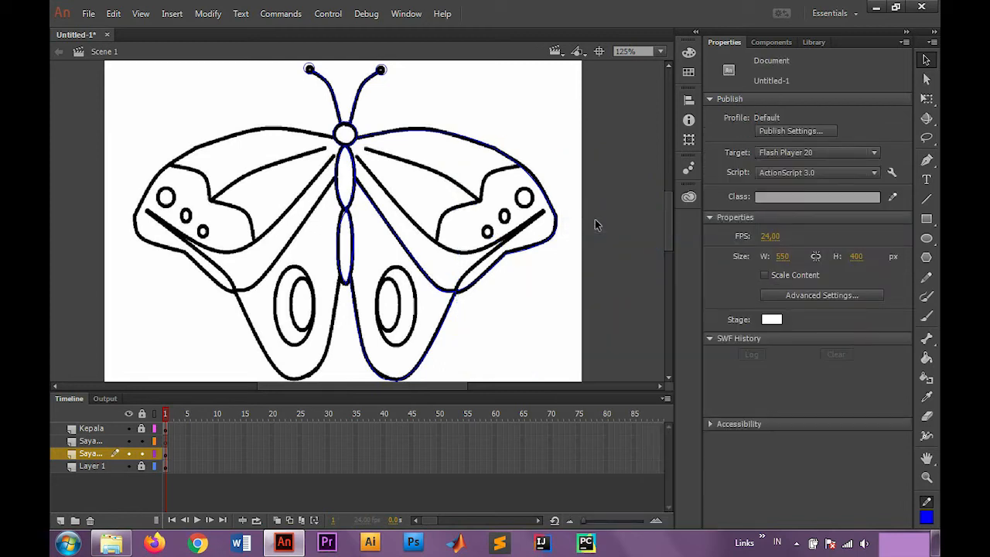
- Paste the cut wing outline in place on the left wing's layer
click(96, 441)
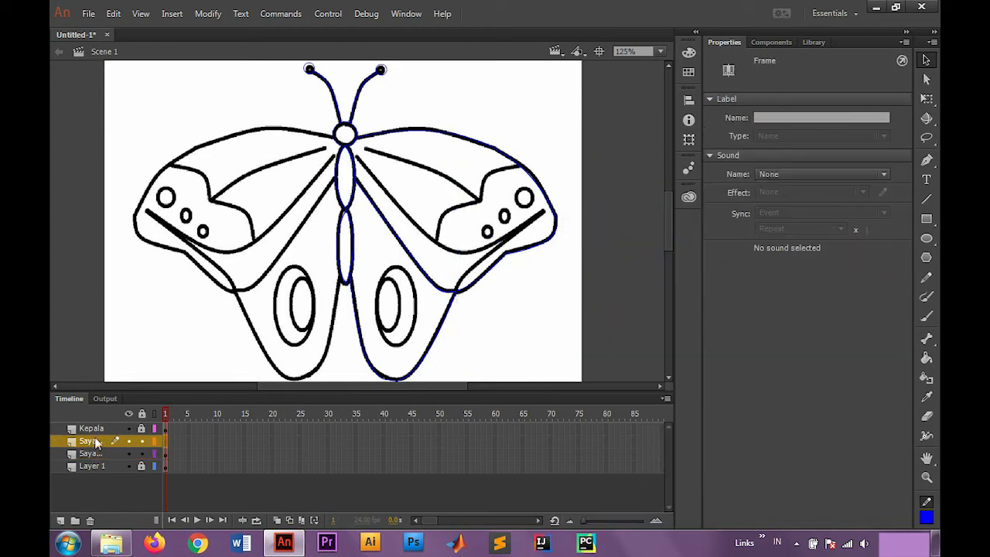
right_click(163, 273)
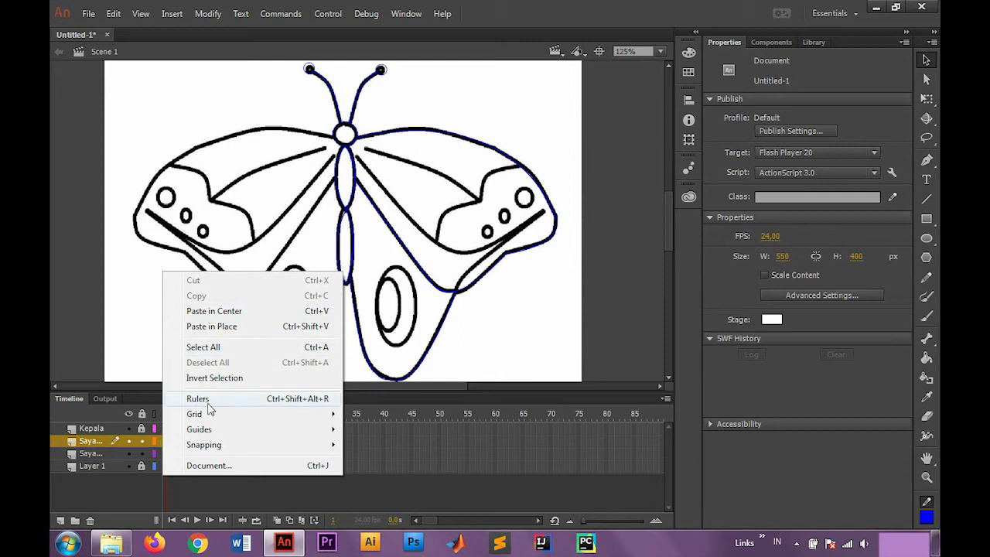
right_click(150, 259)
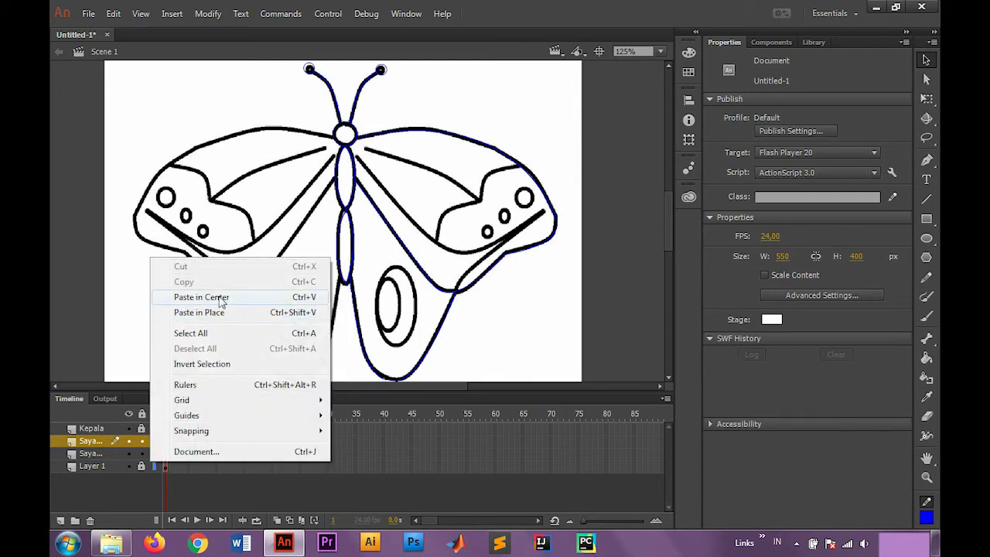
click(199, 312)
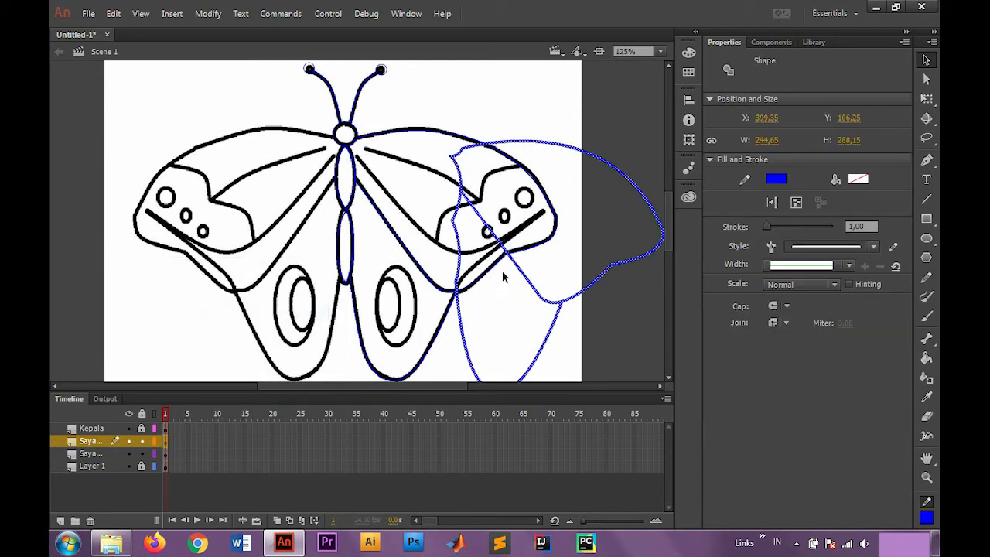
- Flip the pasted wing outline horizontally and align it over the left wing of the butterfly image
drag(557, 300, 280, 280)
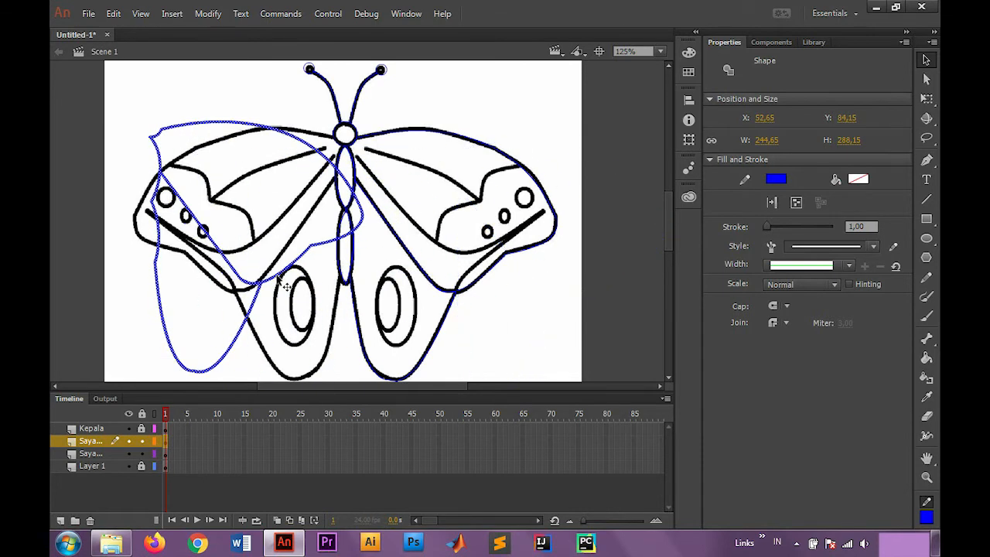
right_click(285, 284)
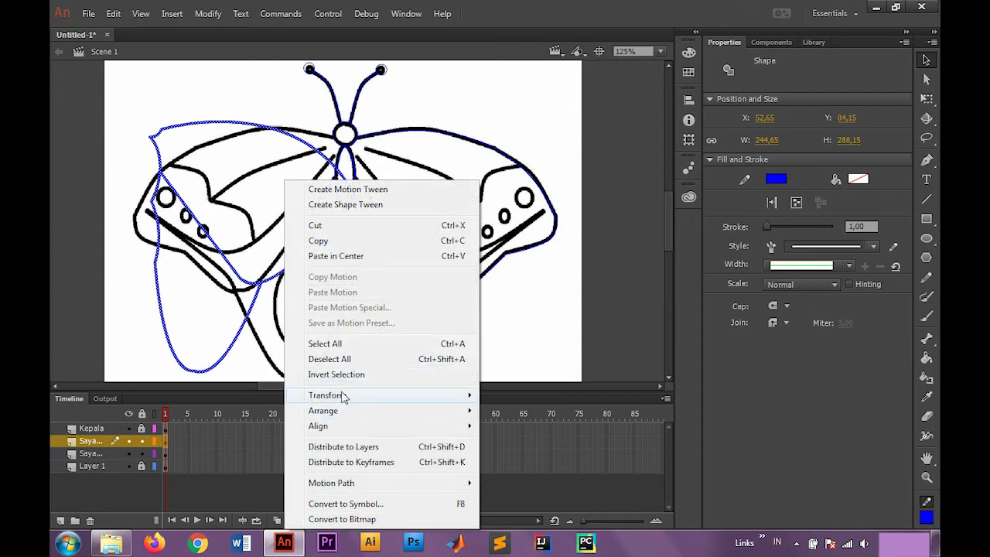
mouse_move(368, 398)
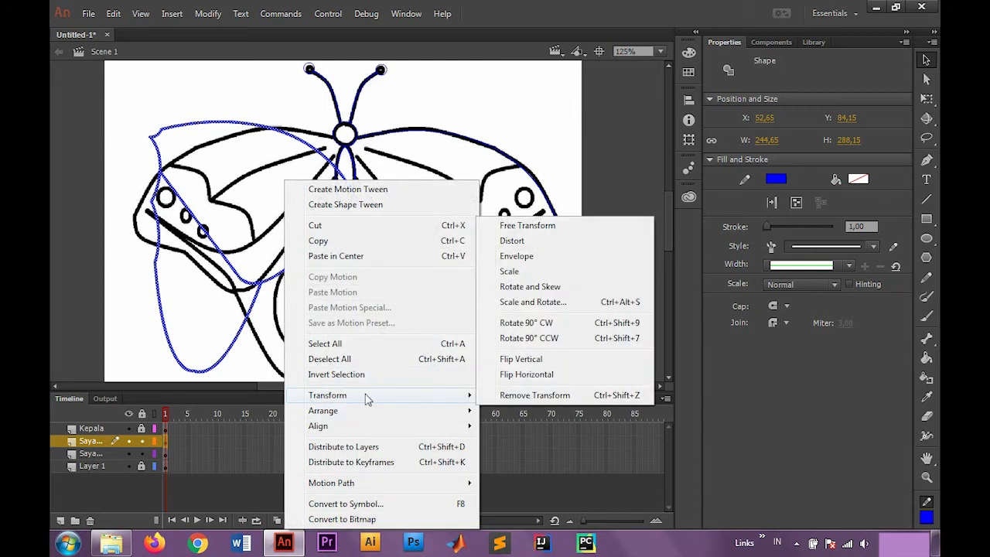
click(563, 375)
mouse_move(343, 364)
mouse_down()
mouse_move(321, 370)
mouse_move(326, 375)
mouse_up()
click(480, 325)
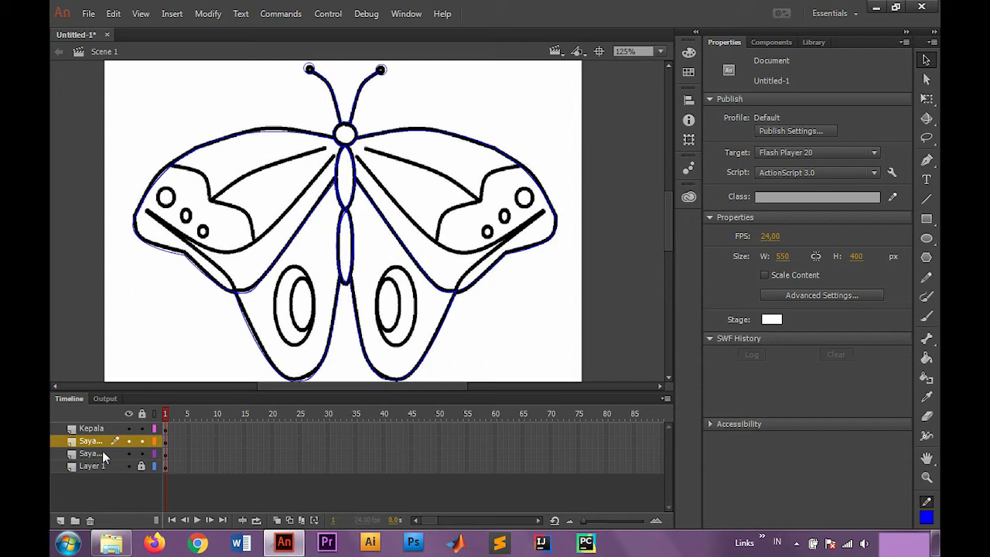
- Convert the head, antennae and body outline on the Kepala layer to a Movie Clip symbol named Kepala
click(93, 428)
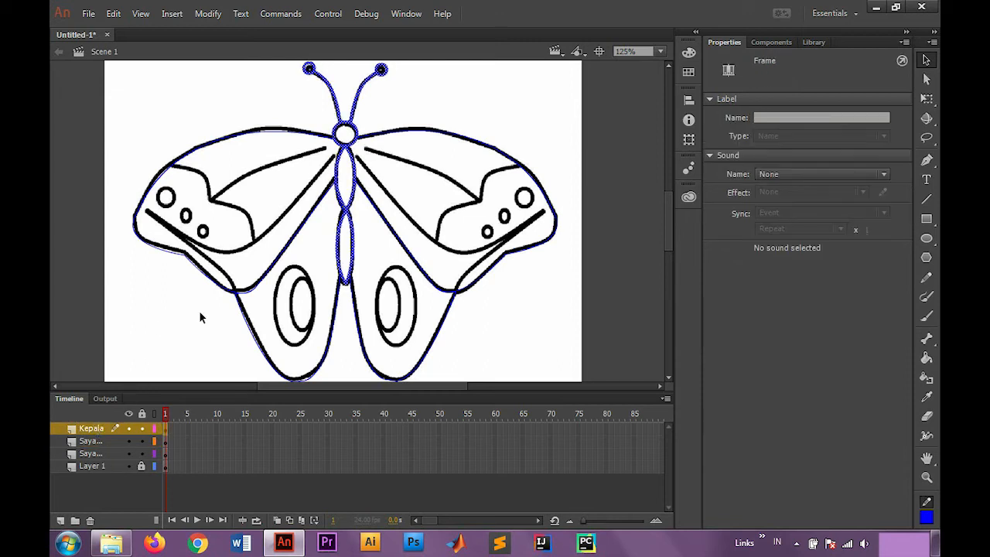
right_click(348, 204)
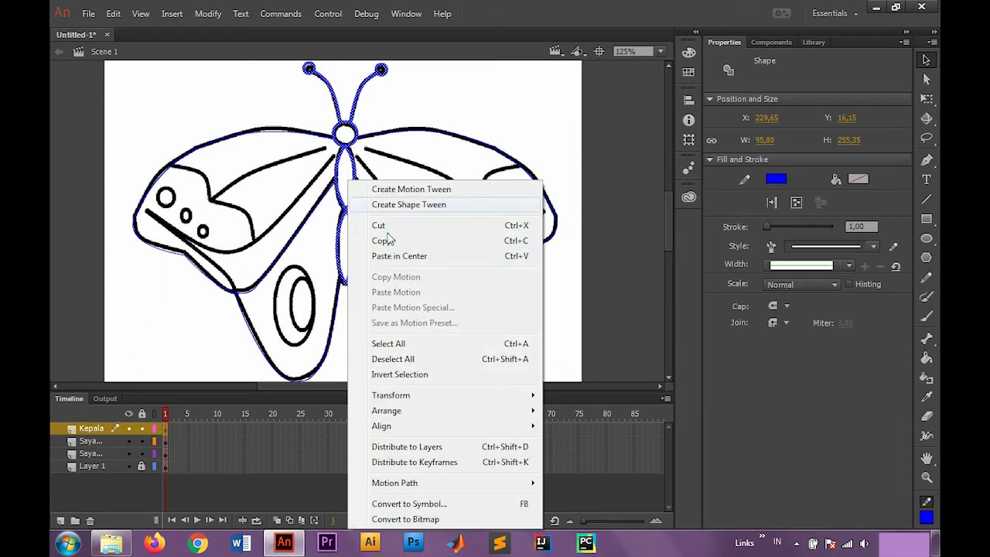
click(434, 504)
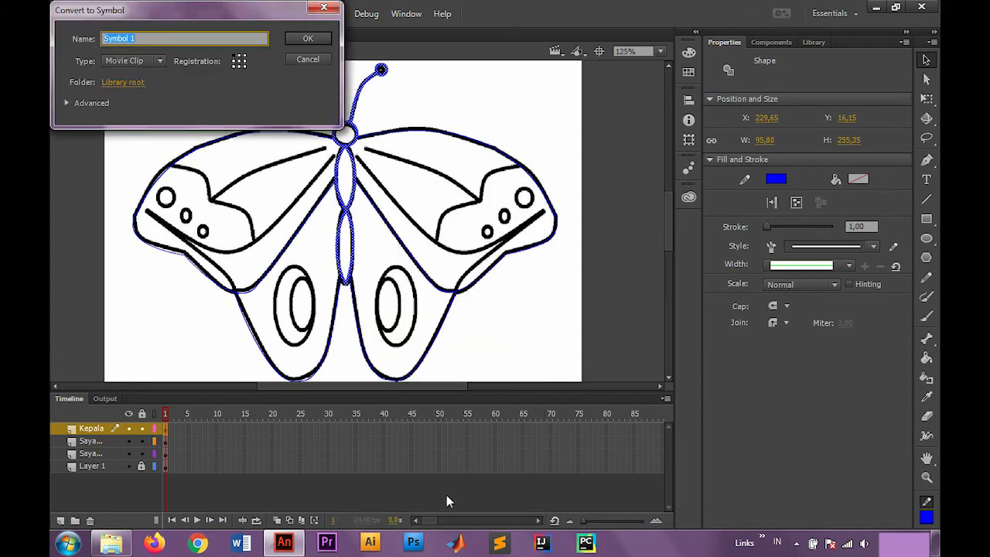
text(Kepala)
click(309, 39)
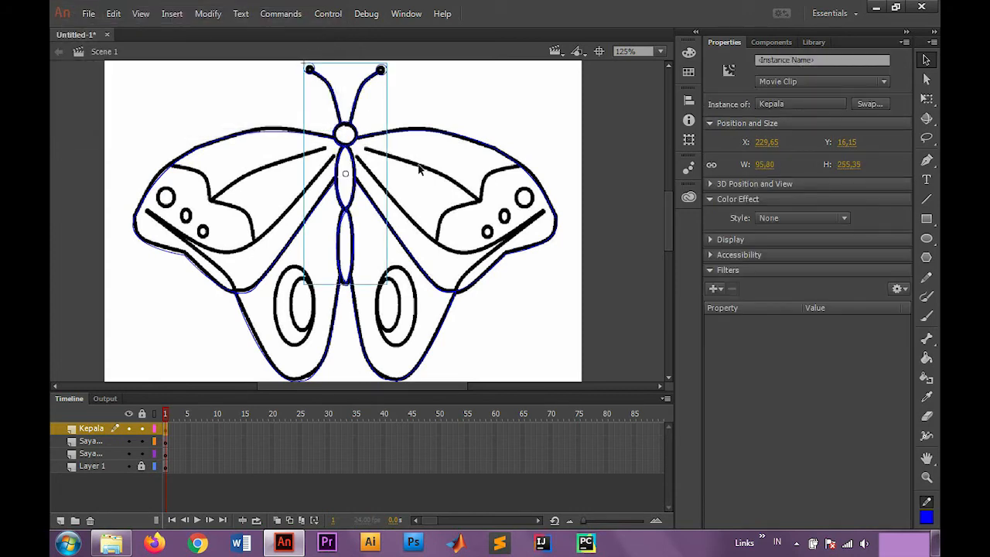
- Convert the left wing outline on its layer to a Movie Clip symbol named Sayap Kiri
click(92, 441)
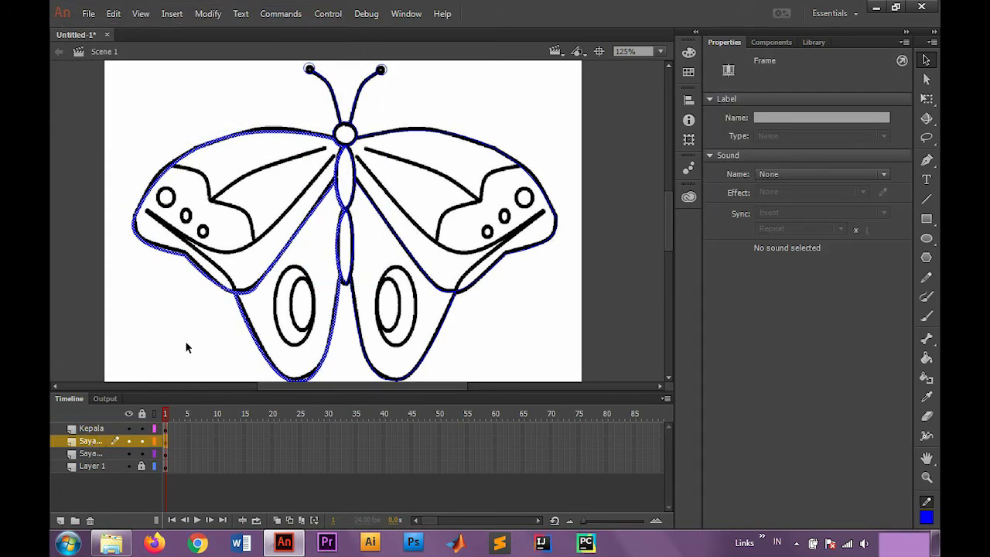
right_click(243, 292)
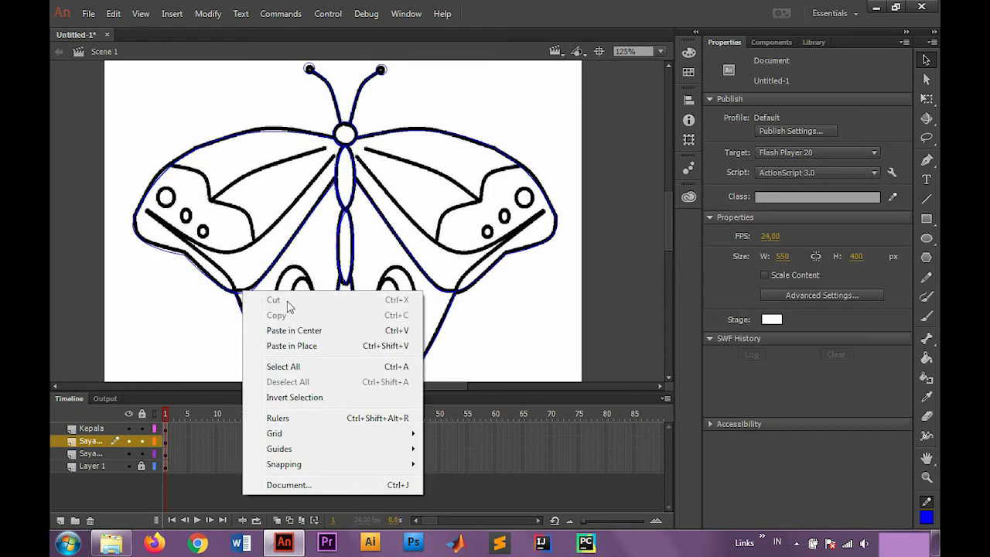
click(103, 440)
right_click(254, 292)
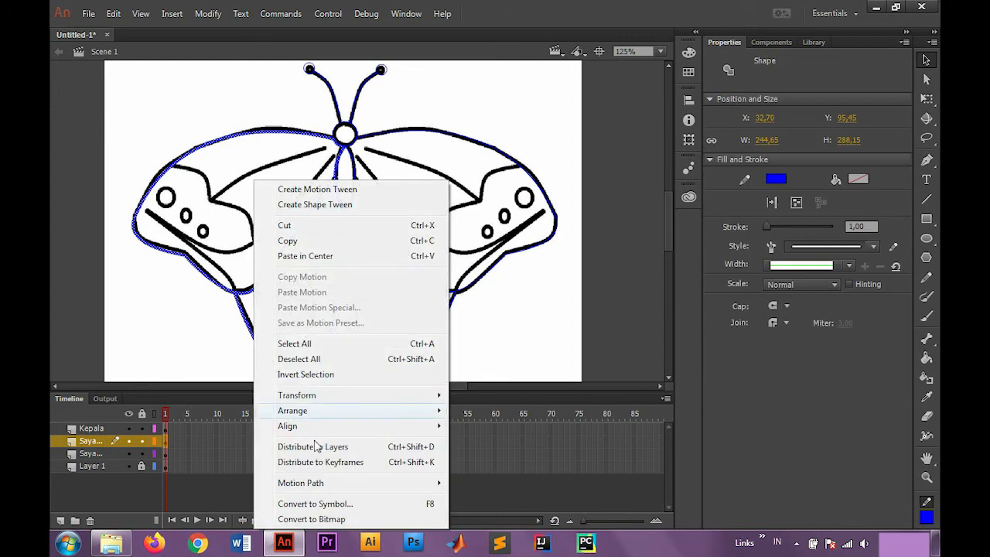
click(374, 507)
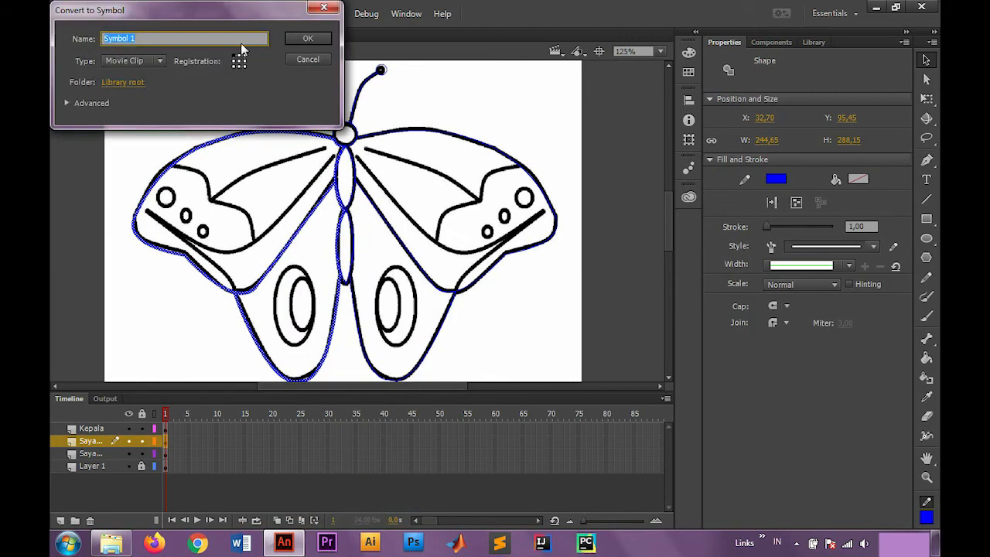
text(Sayao)
key(BackSpace)
text(p Kiri)
key(Return)
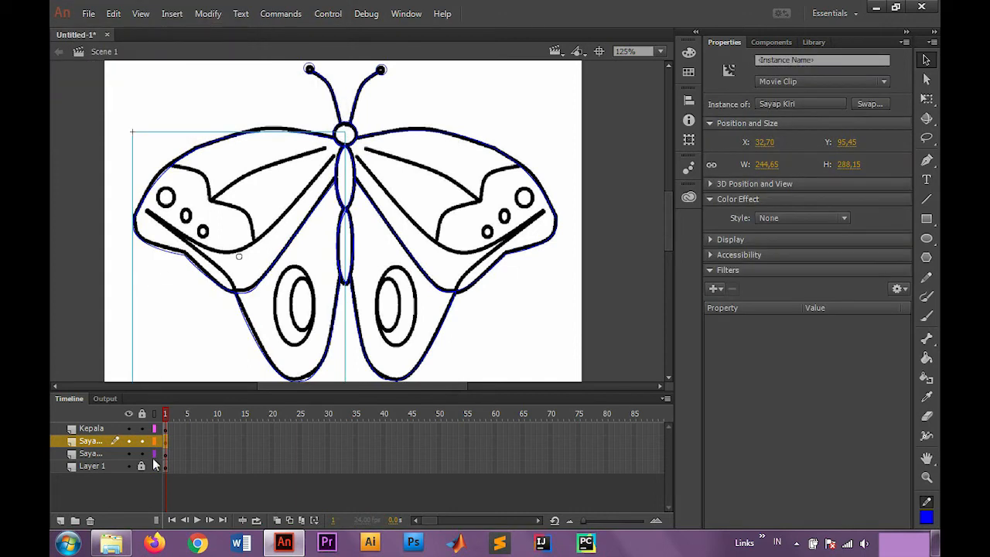
- Convert the right wing outline on its layer to a Movie Clip symbol named Sayap Kanan
click(96, 457)
right_click(481, 288)
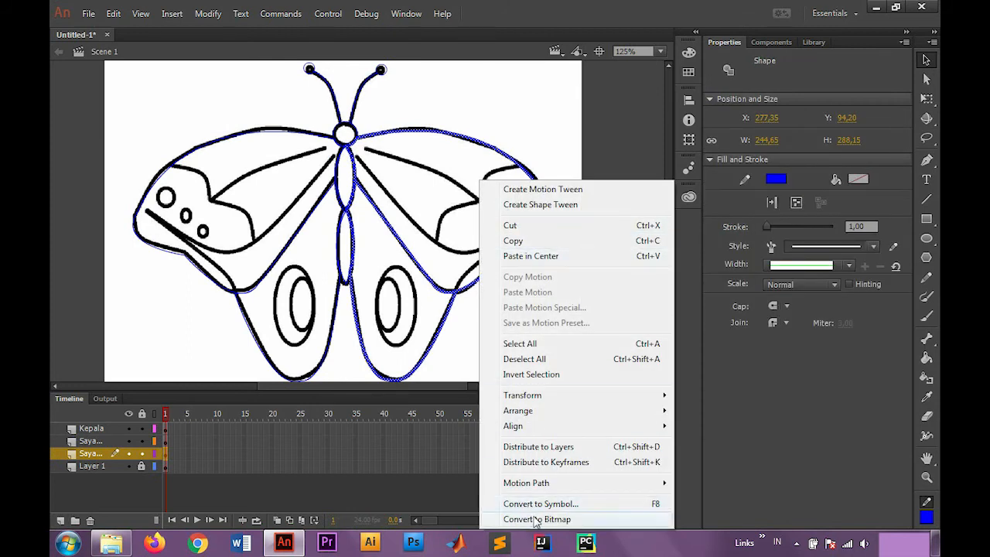
click(540, 504)
text(S)
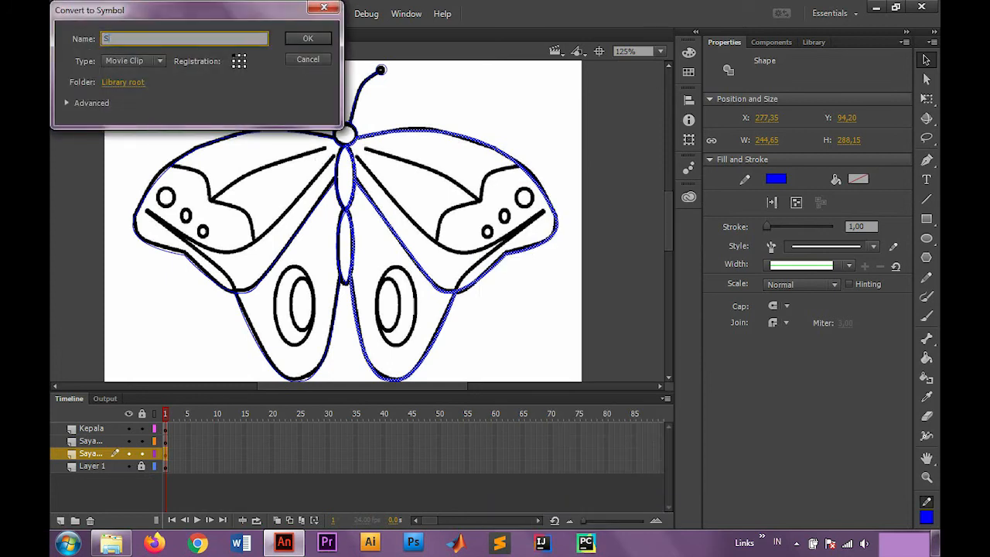
text(ayap Kanan)
key(Return)
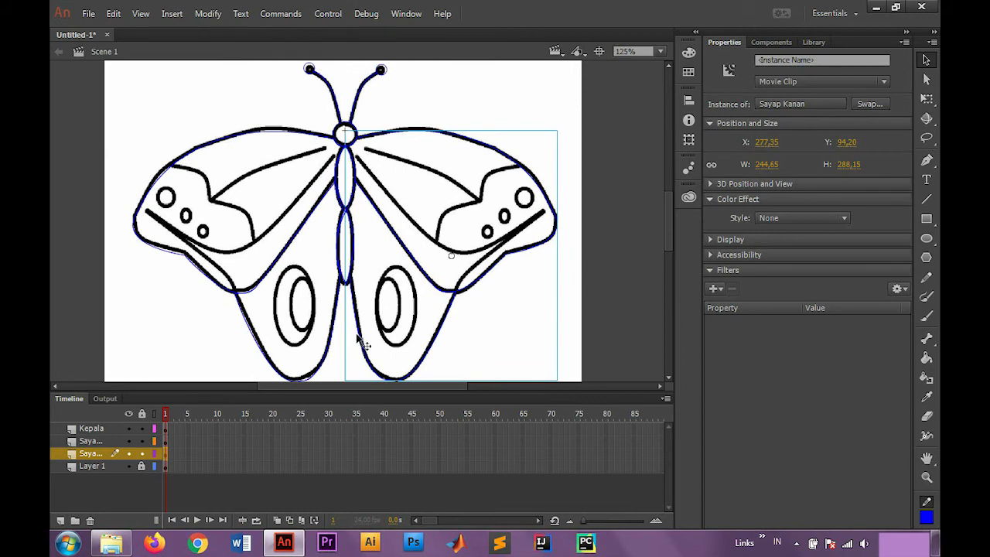
click(601, 308)
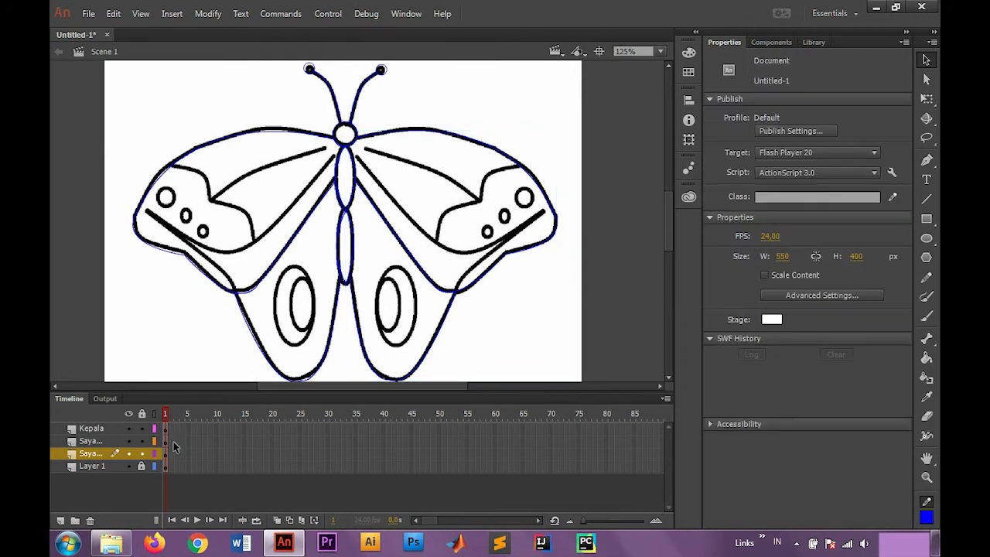
- Hide the reference image on Layer 1 and nudge the left wing symbol until it meets the body and matches the right wing
click(129, 466)
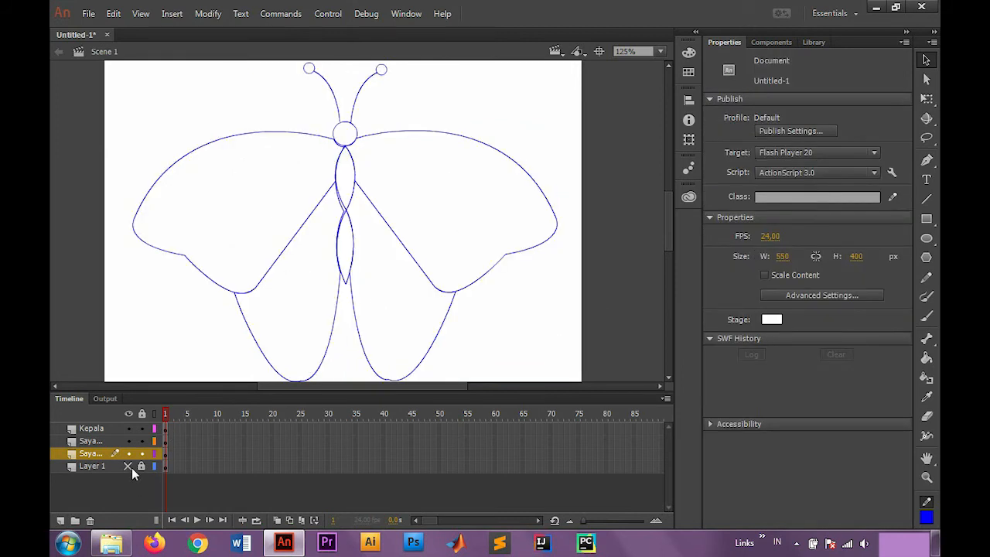
click(228, 292)
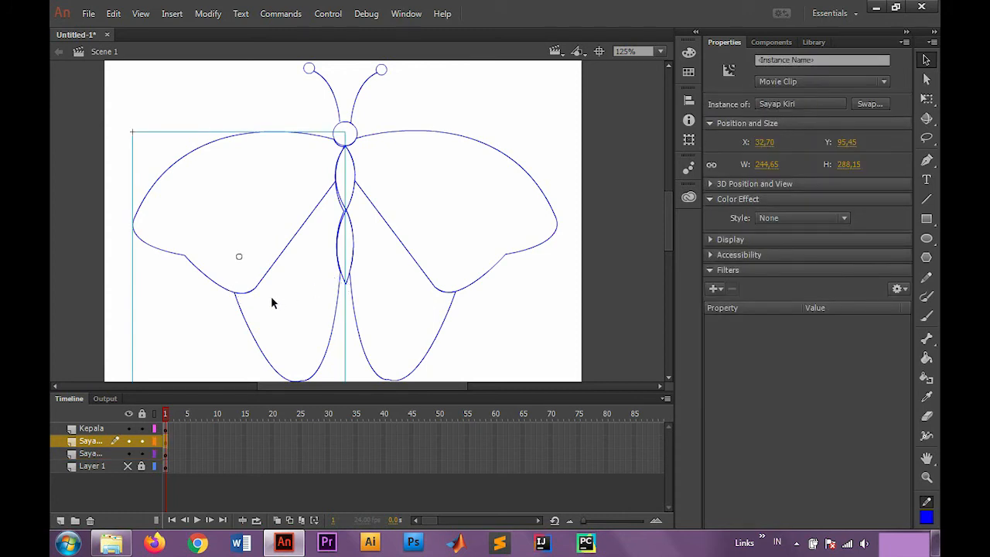
drag(251, 294, 251, 294)
key(Up)
key(Up)
key(Up)
key(Left)
key(Left)
key(Right)
key(Right)
key(Right)
key(Right)
key(Down)
key(Down)
key(Left)
click(505, 294)
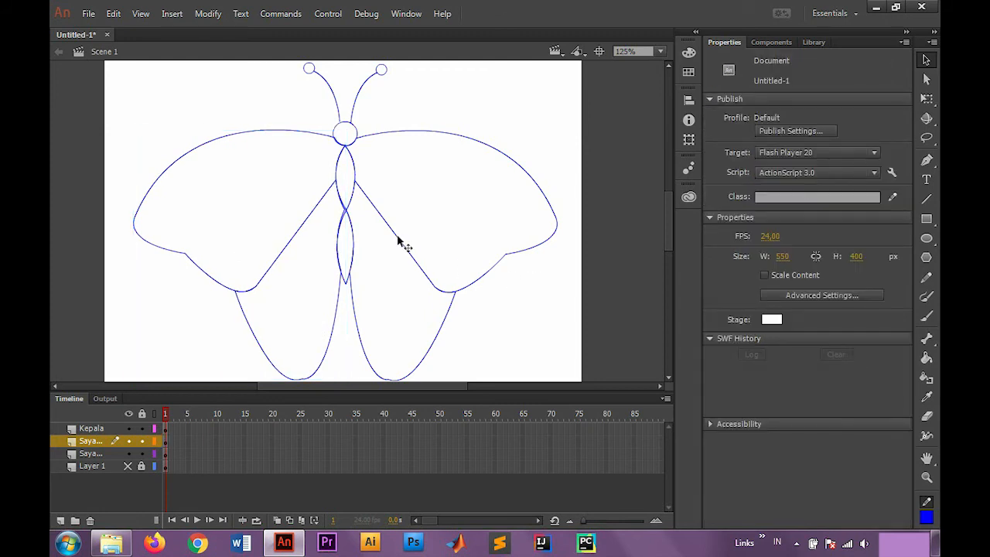
- Rotate the whole butterfly clockwise to face the stage's upper-right corner and shrink it to about 235 by 255 px
scroll(399, 241, down, 2)
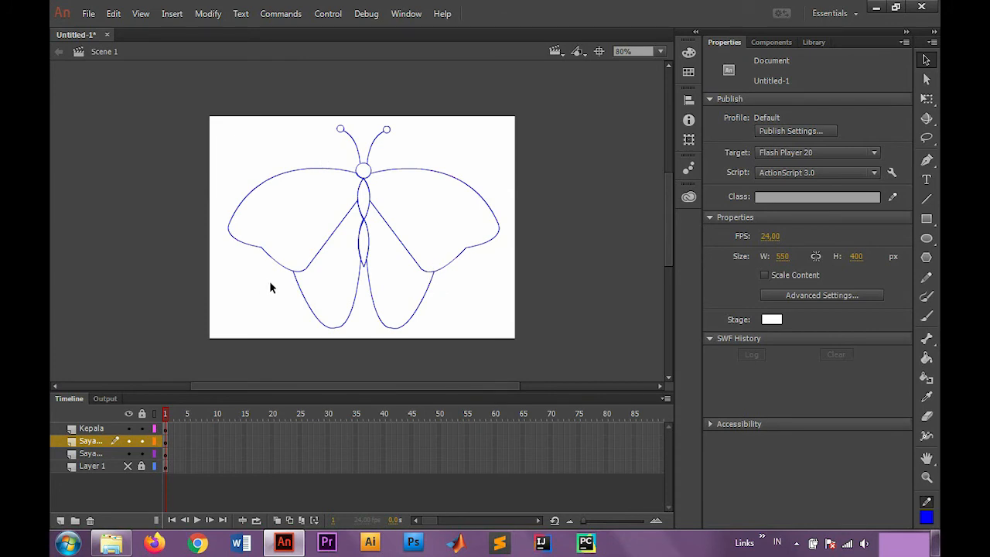
drag(220, 105, 534, 342)
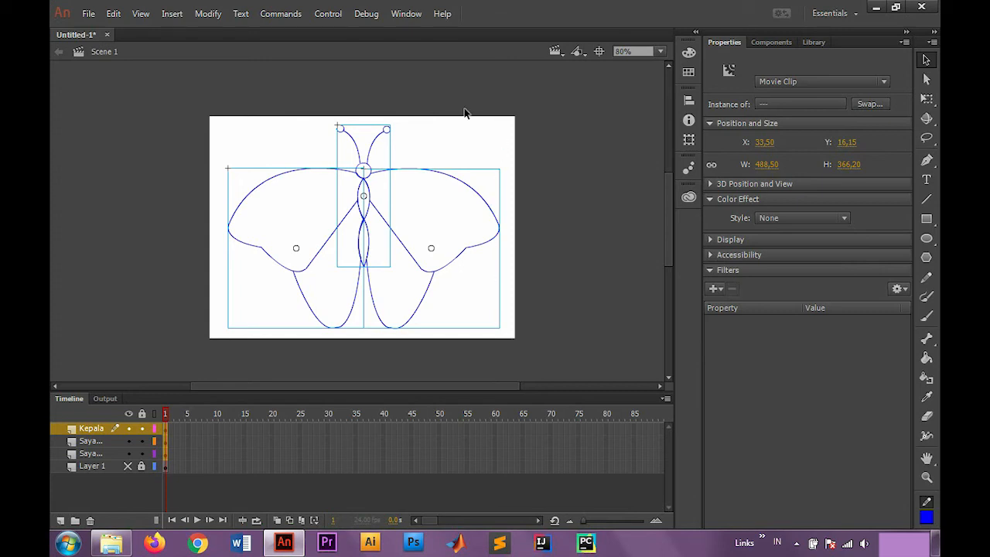
key(q)
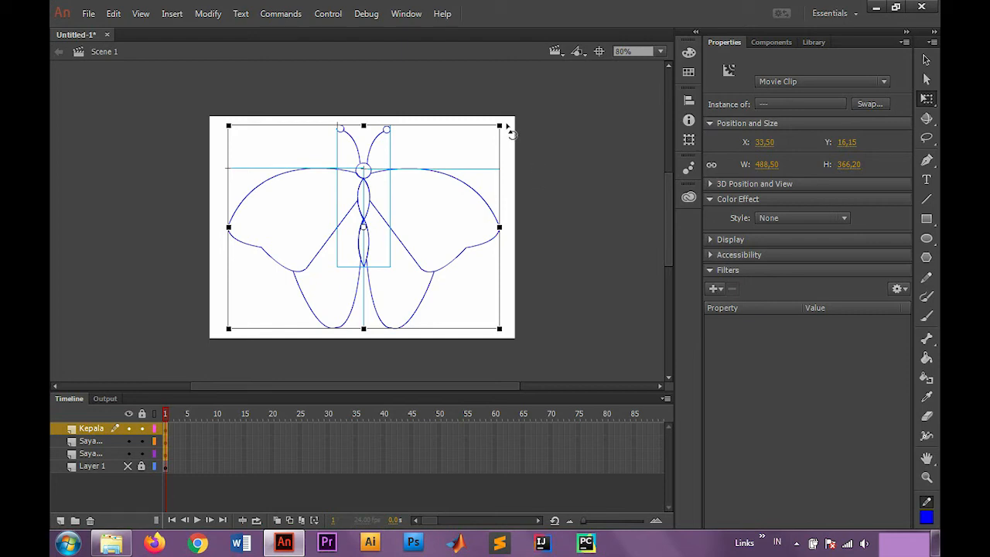
drag(516, 132, 517, 299)
drag(514, 133, 453, 277)
- Move all three butterfly parts together to the lower-left corner of the stage
drag(398, 252, 302, 308)
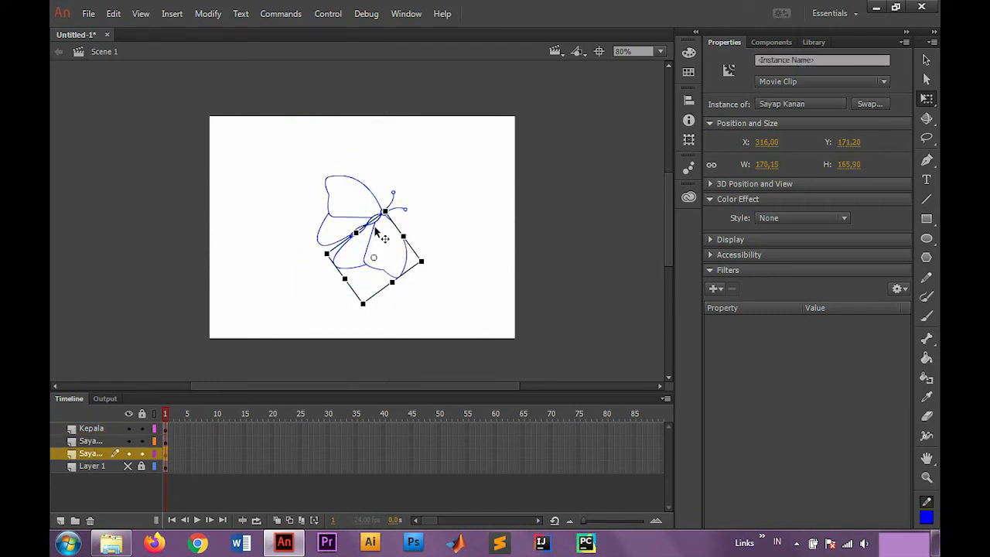
drag(292, 170, 467, 327)
drag(373, 228, 240, 329)
click(407, 302)
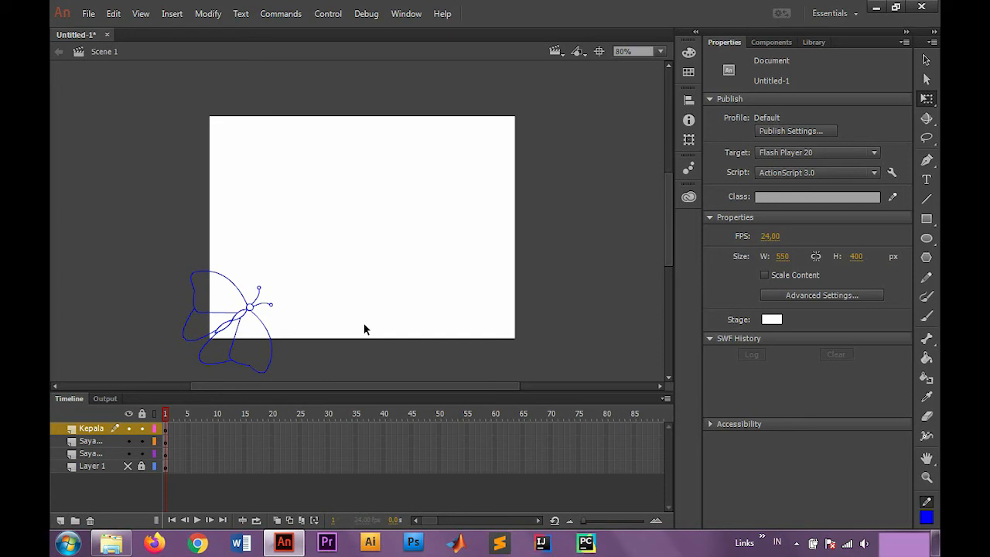
- Set the document's frame rate to 10 fps and create motion tweens for the head and both wings
click(777, 236)
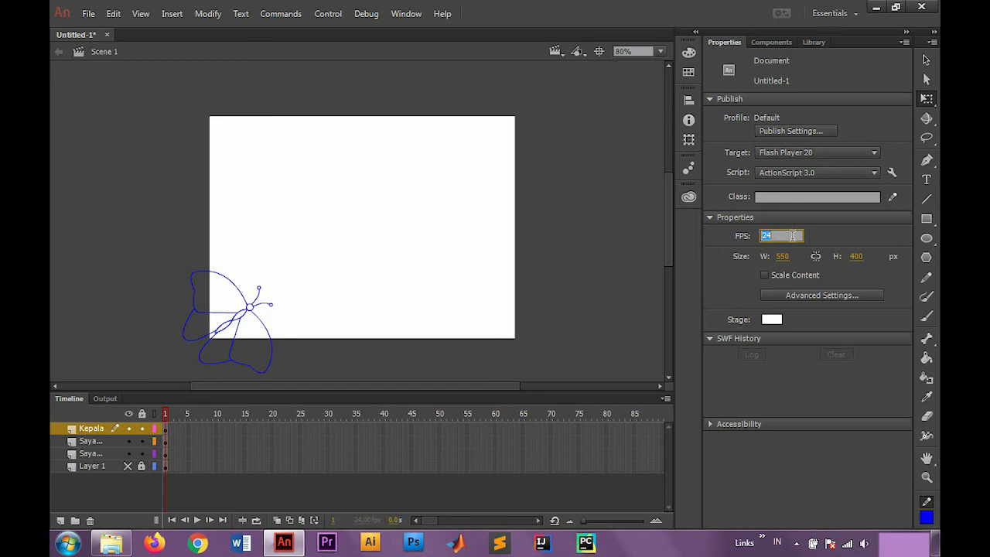
text(10)
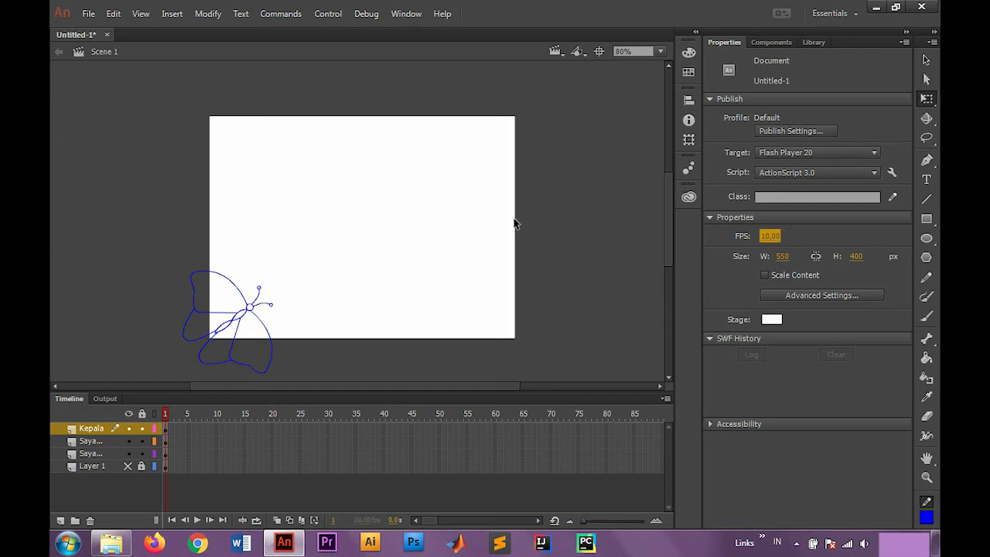
drag(152, 256, 306, 381)
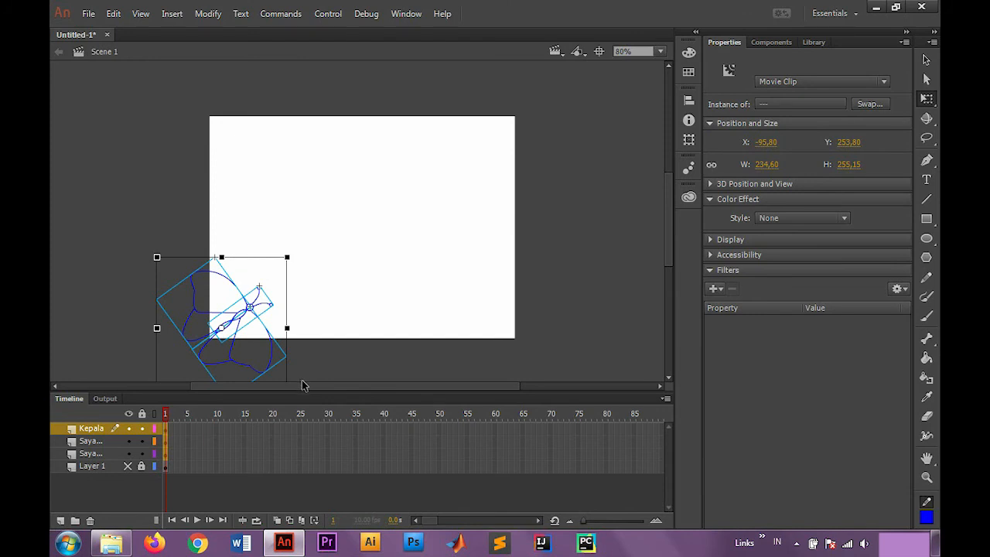
right_click(167, 429)
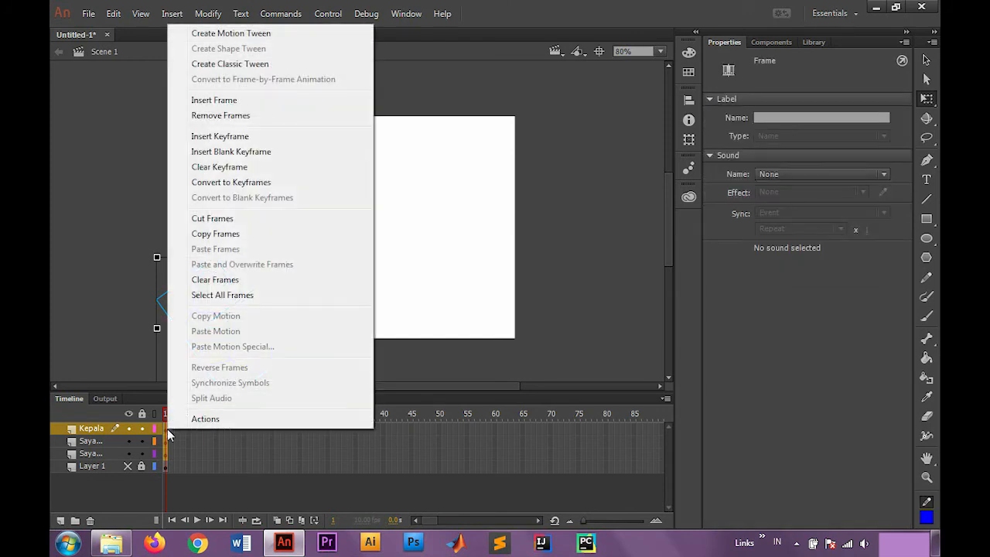
click(263, 35)
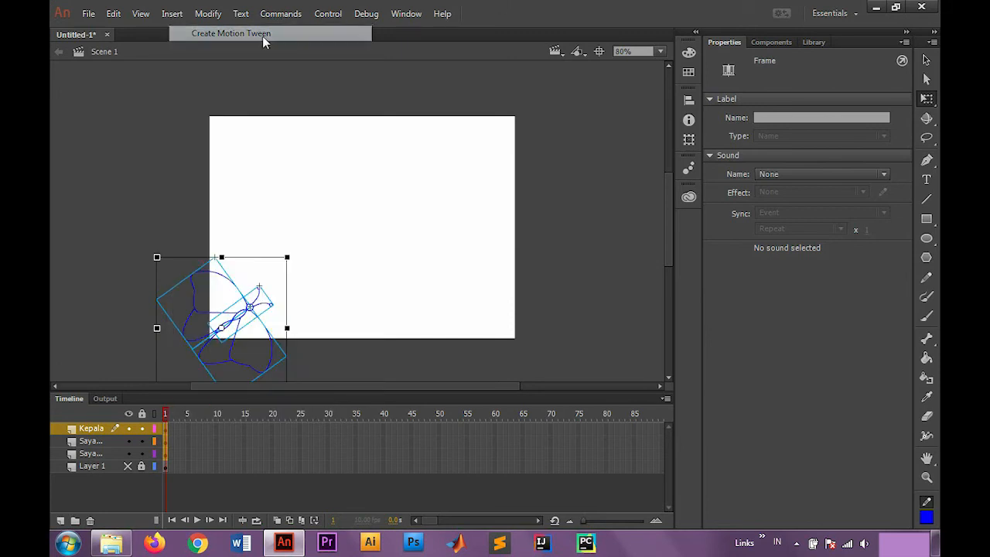
- Go to frame 10 and delete Layer 1 with the reference image
click(217, 416)
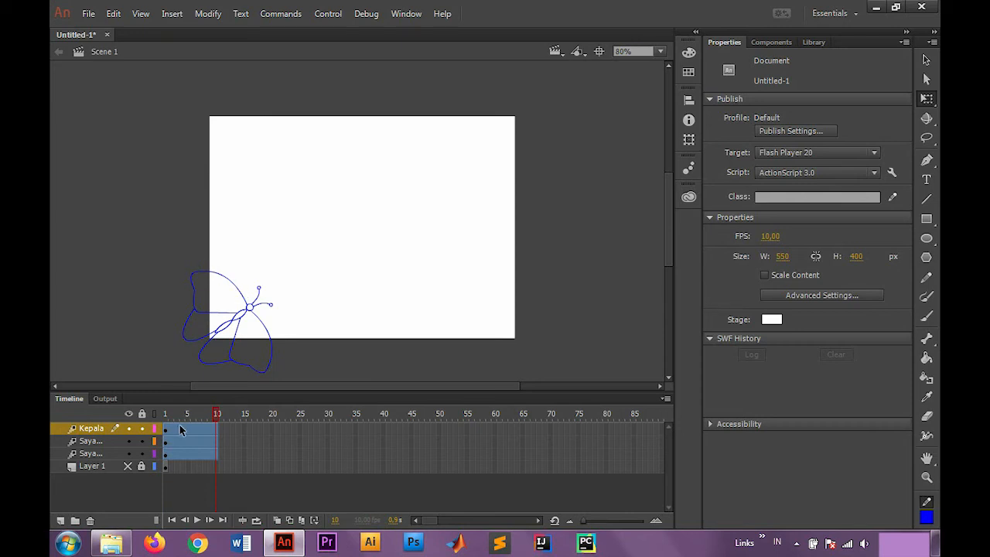
right_click(97, 466)
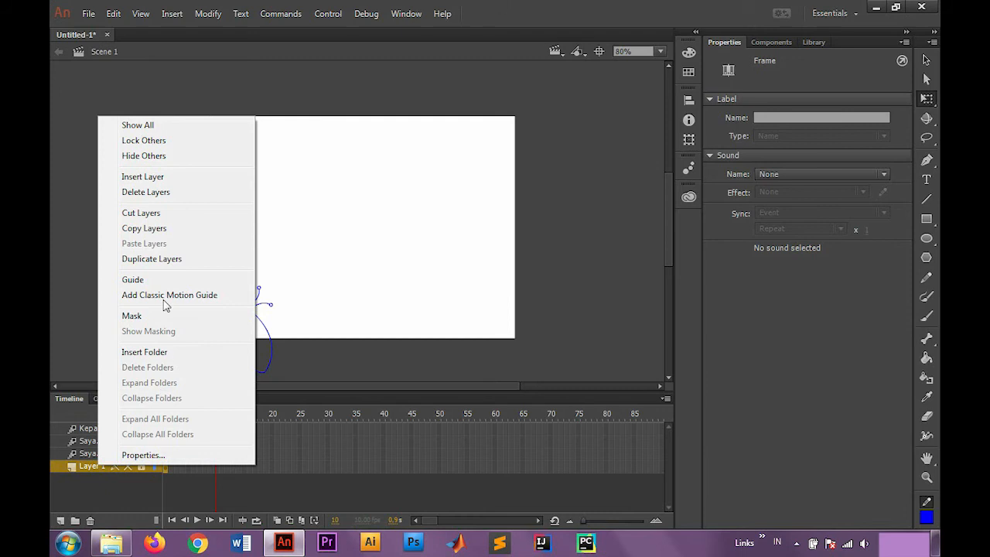
click(184, 199)
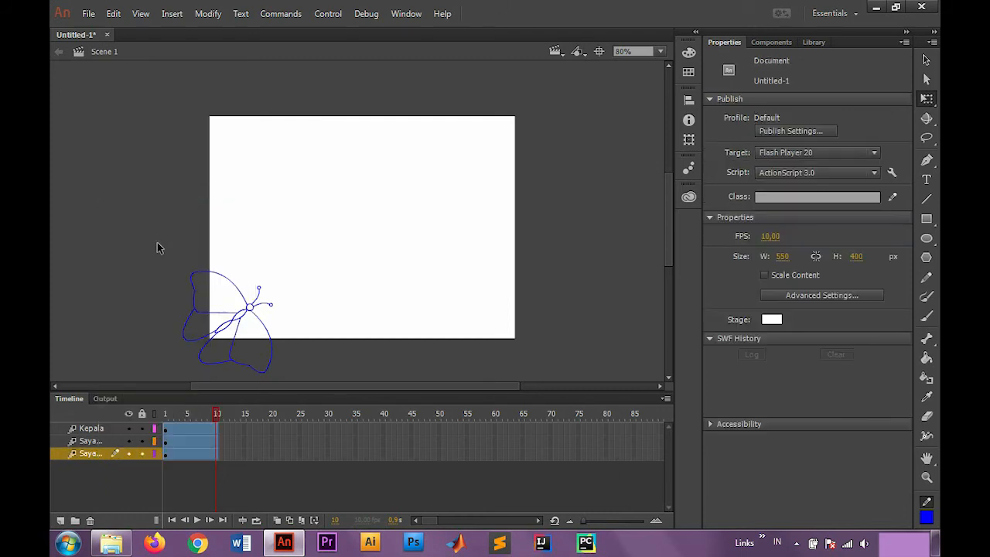
- At frame 10, move the complete butterfly diagonally up toward the stage centre, to about X 38.55, Y 153.55
mouse_move(167, 257)
mouse_down()
mouse_move(272, 376)
mouse_move(304, 392)
mouse_up()
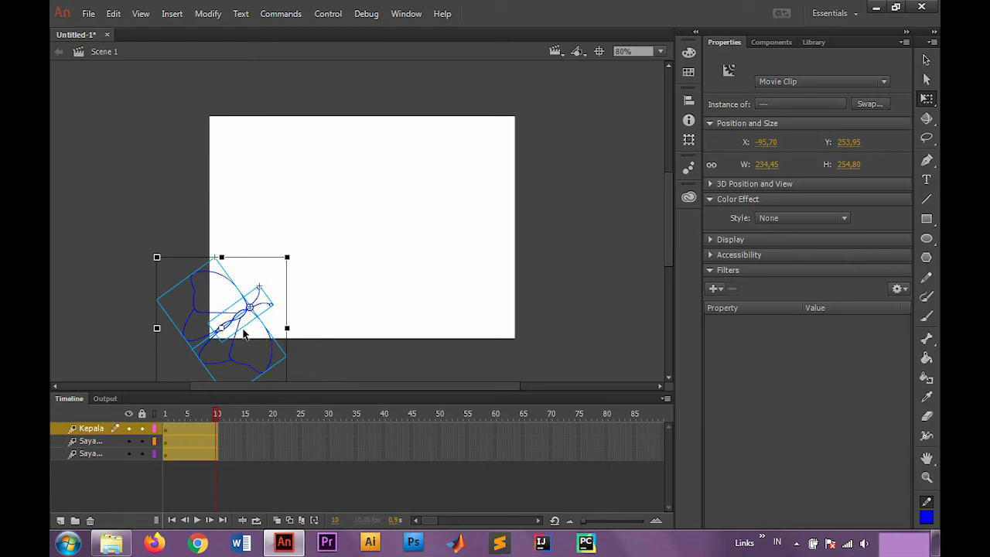
drag(239, 318, 305, 272)
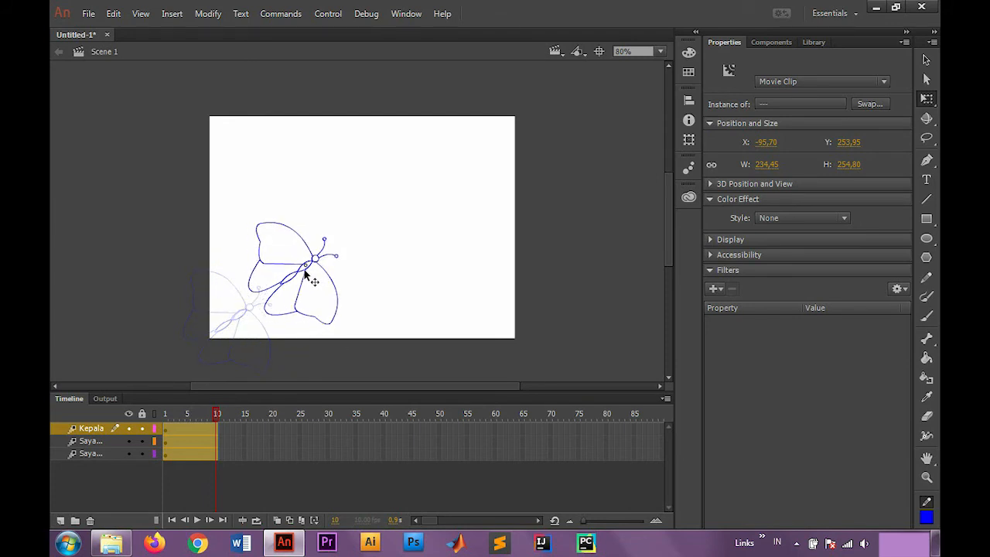
drag(304, 270, 314, 266)
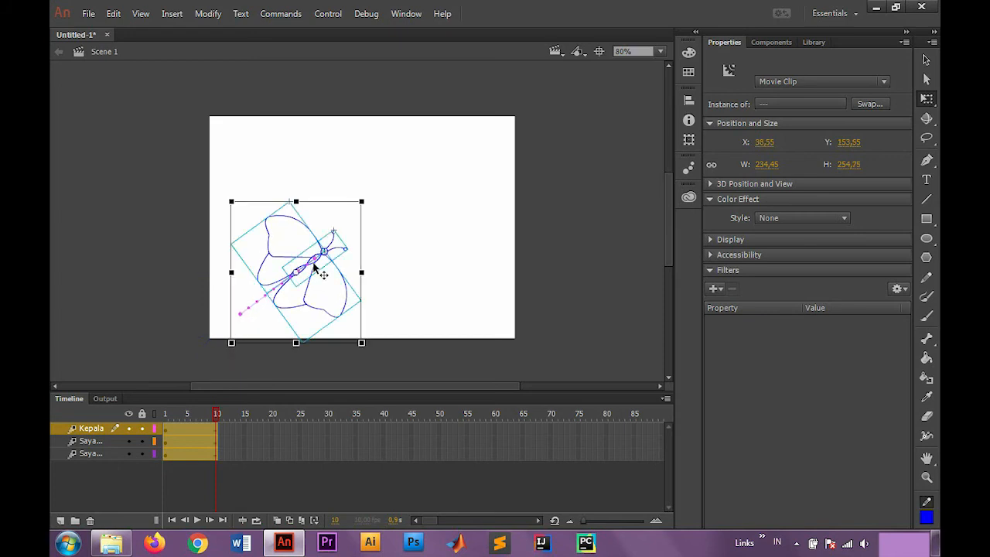
click(376, 304)
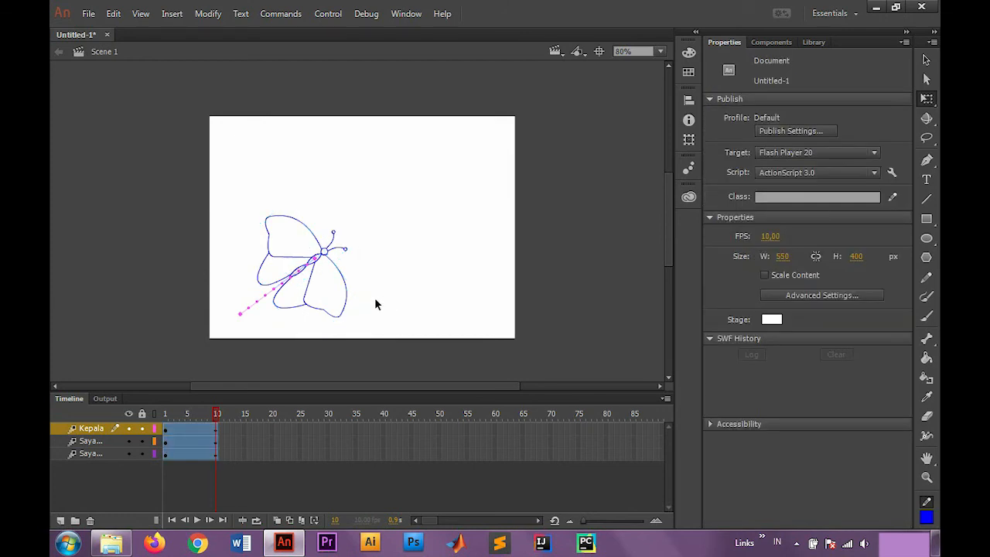
- At frame 10, move the right wing's transformation point to its joint near the head and scale the wing to about 134 by 130 px
click(338, 323)
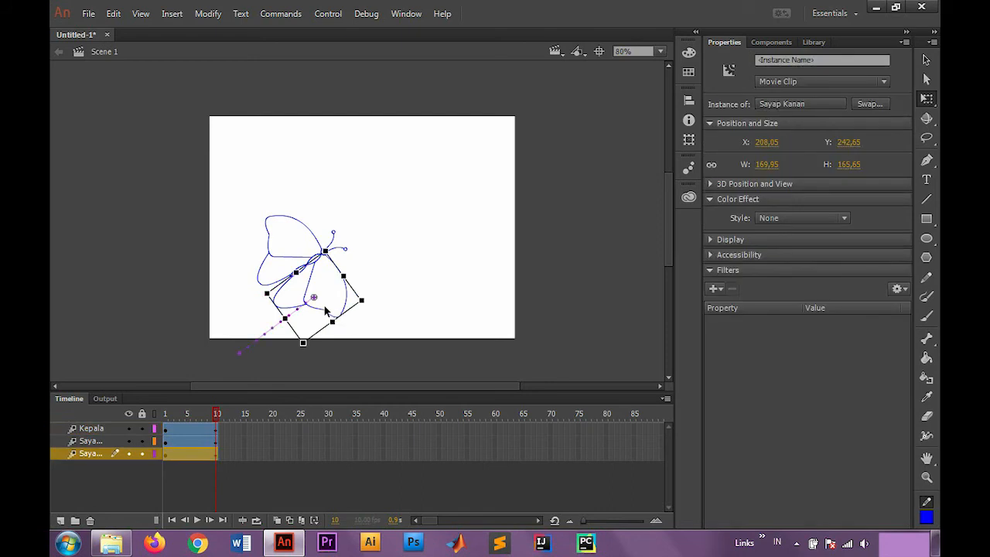
scroll(319, 304, up, 1)
drag(311, 298, 327, 260)
key(ctrl+z)
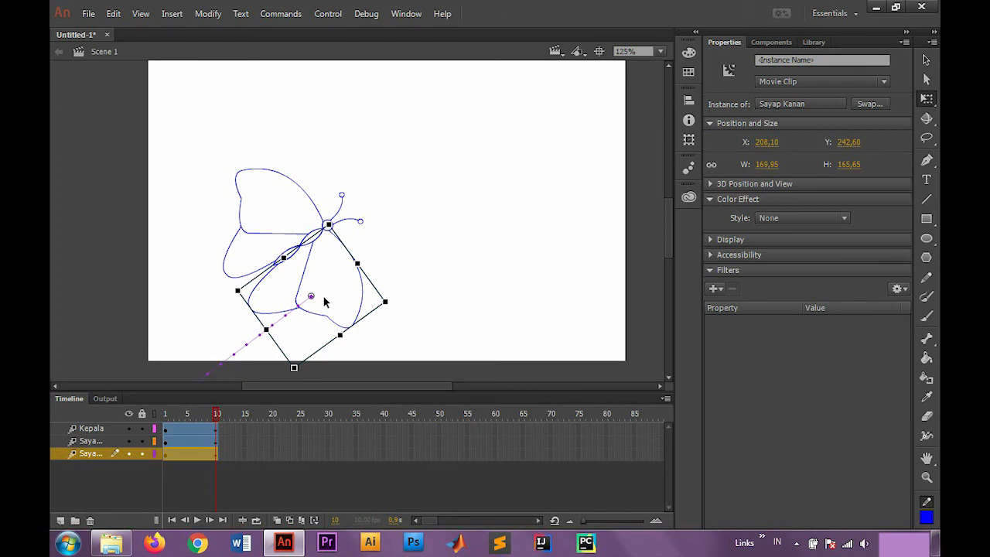
drag(311, 297, 325, 236)
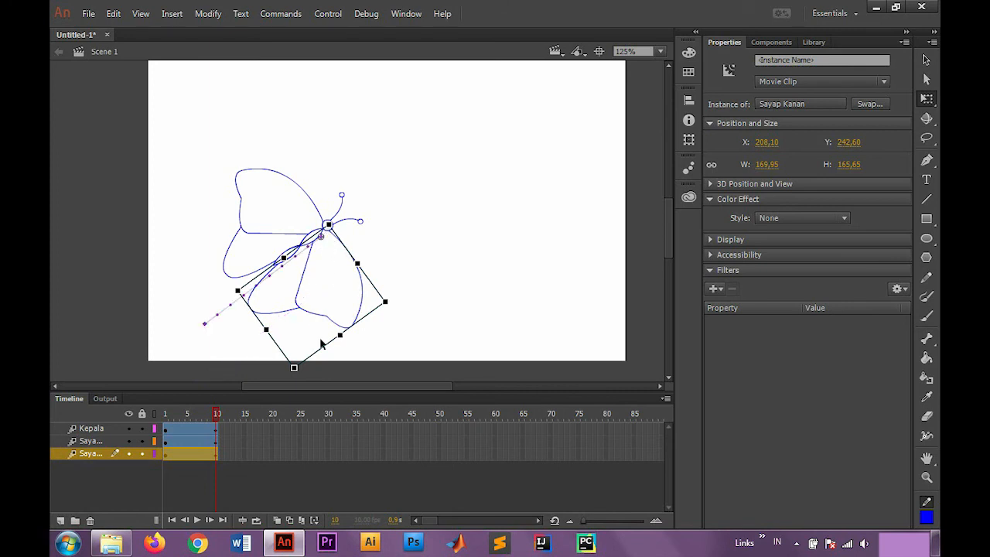
drag(294, 367, 294, 342)
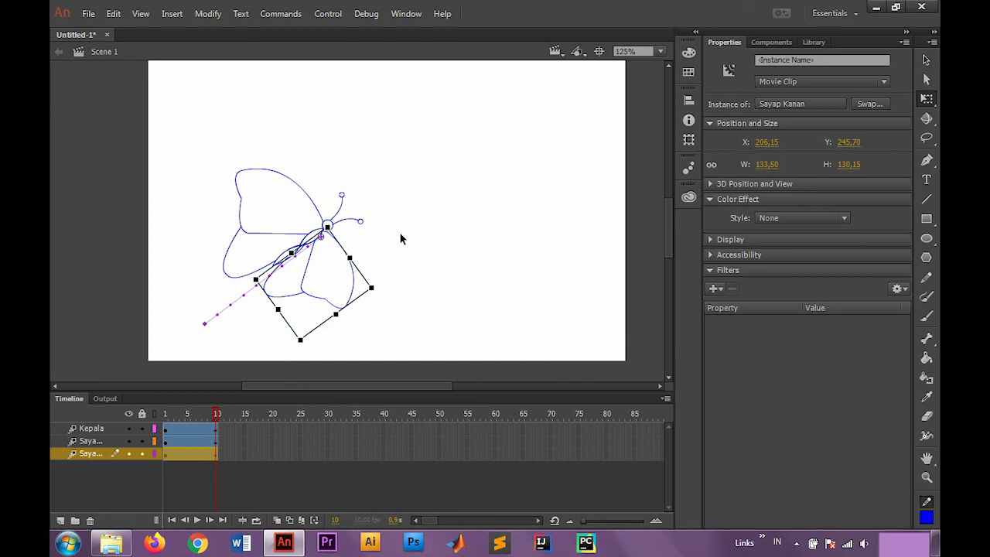
- At frame 10, move the left wing's transformation point to its joint near the head and scale the wing down to match the right wing
click(225, 274)
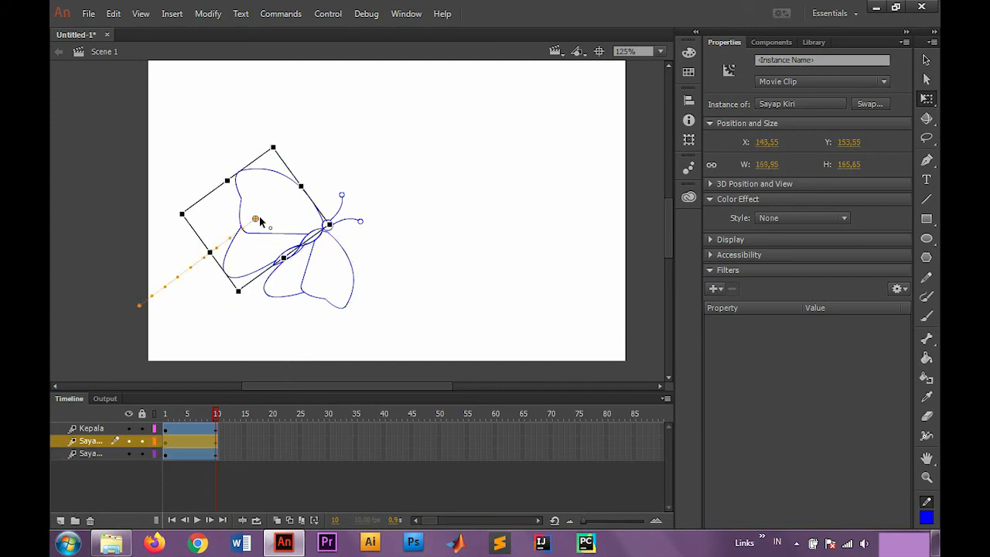
drag(257, 223, 321, 226)
drag(183, 217, 210, 225)
click(377, 257)
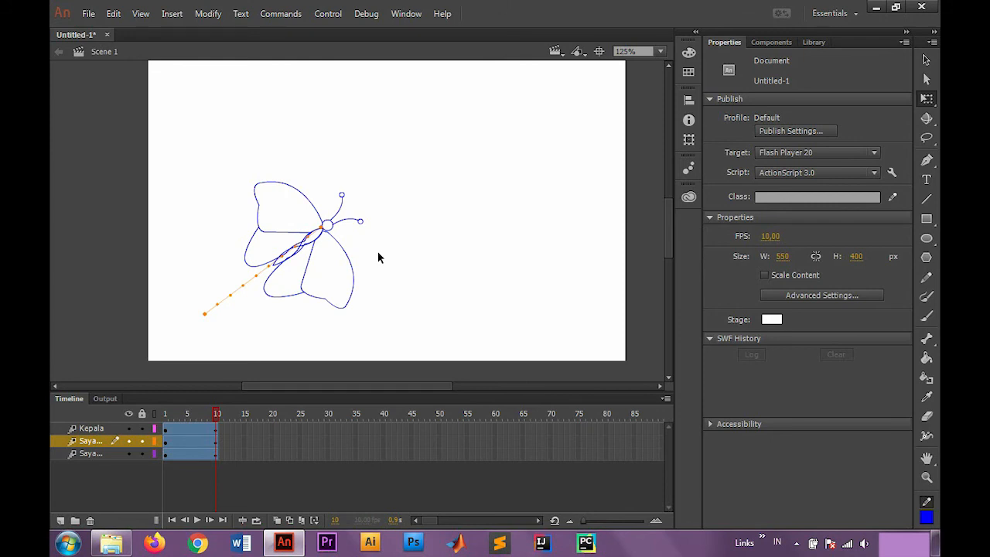
- Insert keyframes for all properties at frame 20 on the head layer and both wing layers
drag(271, 431, 272, 464)
right_click(272, 438)
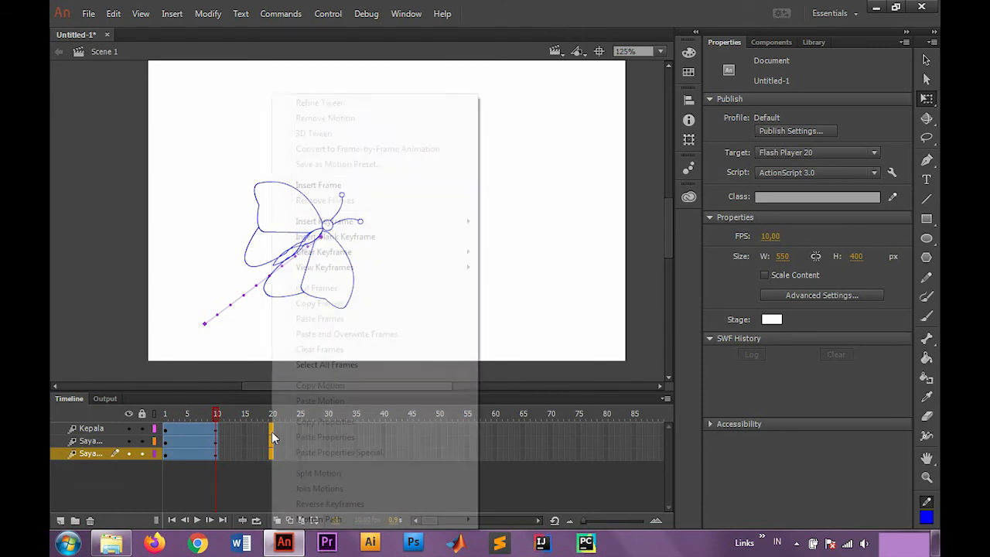
mouse_move(337, 224)
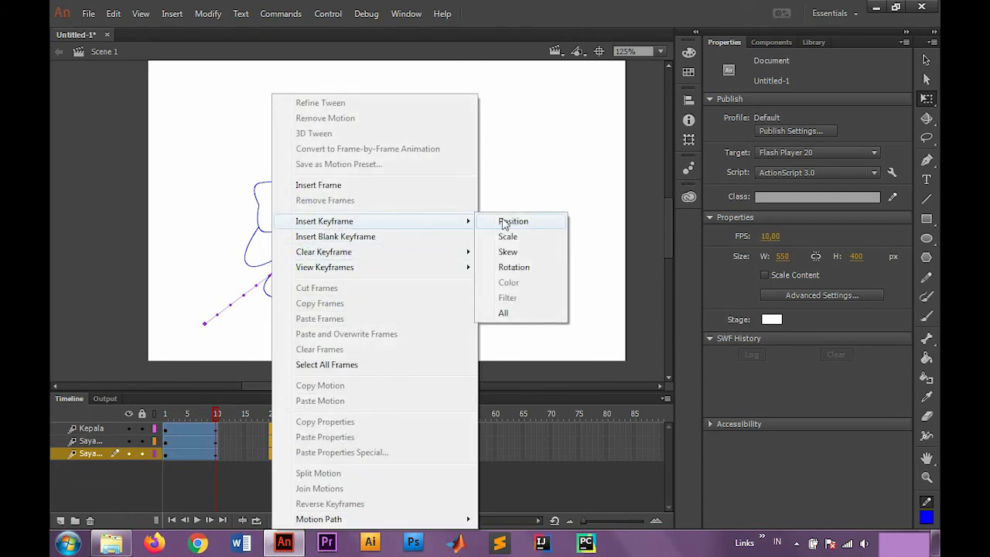
click(520, 313)
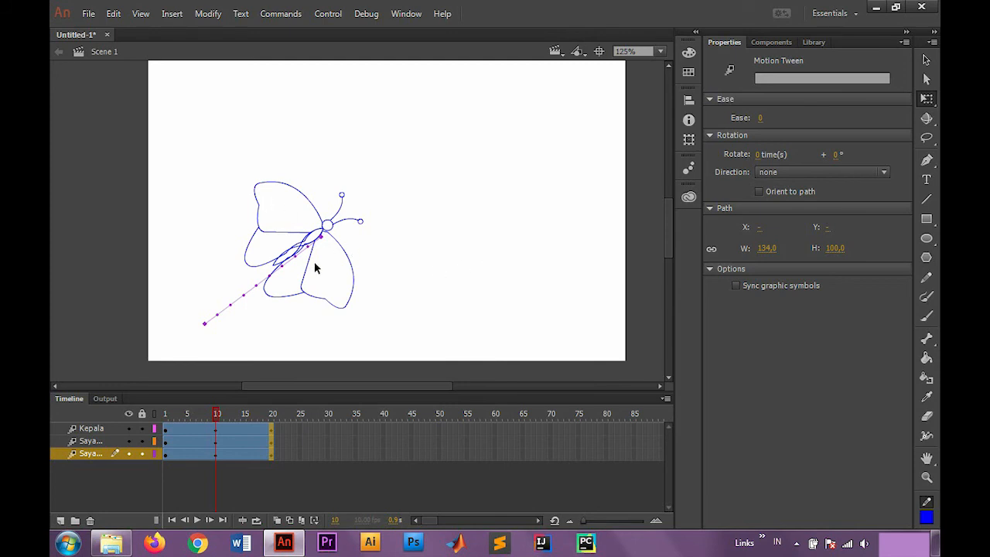
- At frame 20, move the complete butterfly diagonally up to about X 189.45, Y 88.10 and rotate it slightly clockwise
click(273, 416)
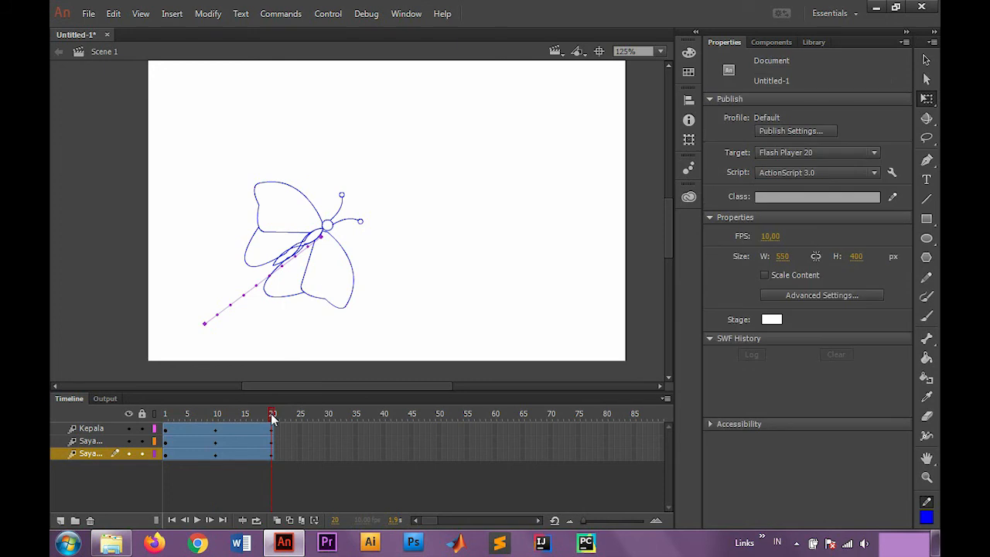
click(294, 192)
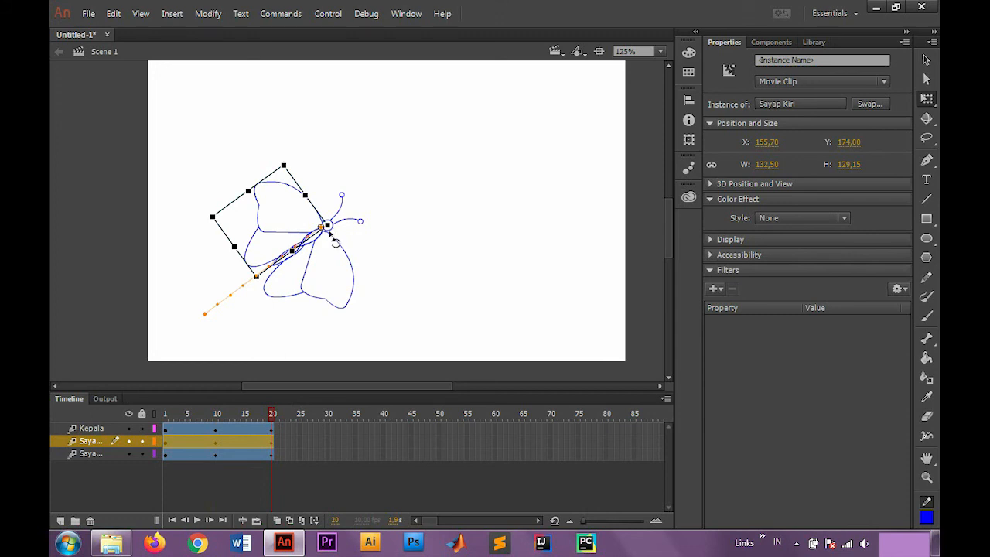
shift+click(341, 252)
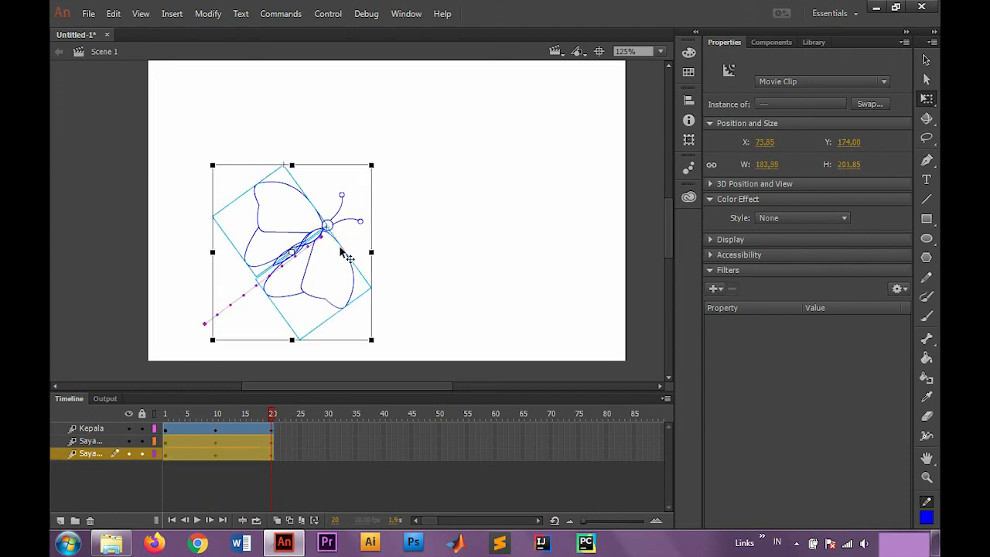
shift+click(359, 224)
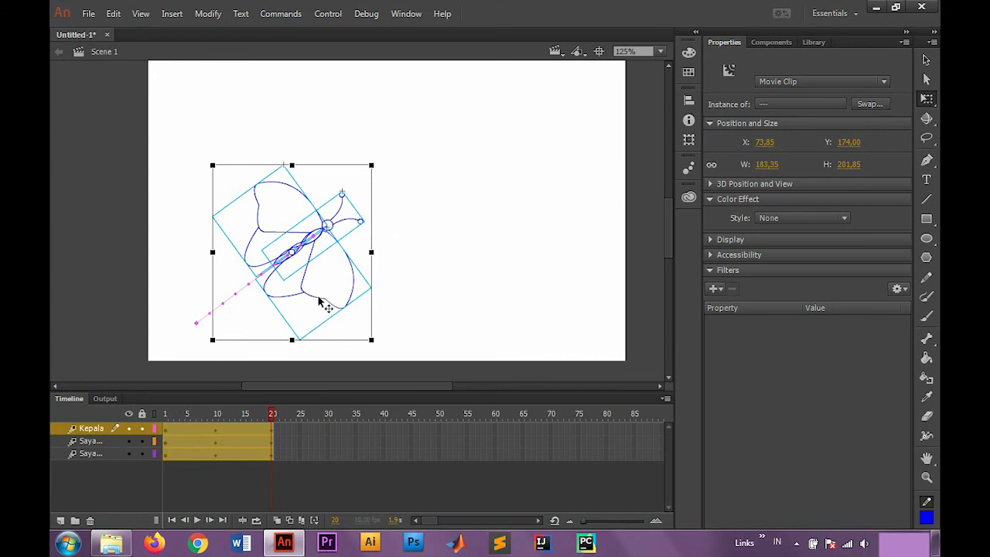
drag(319, 301, 421, 226)
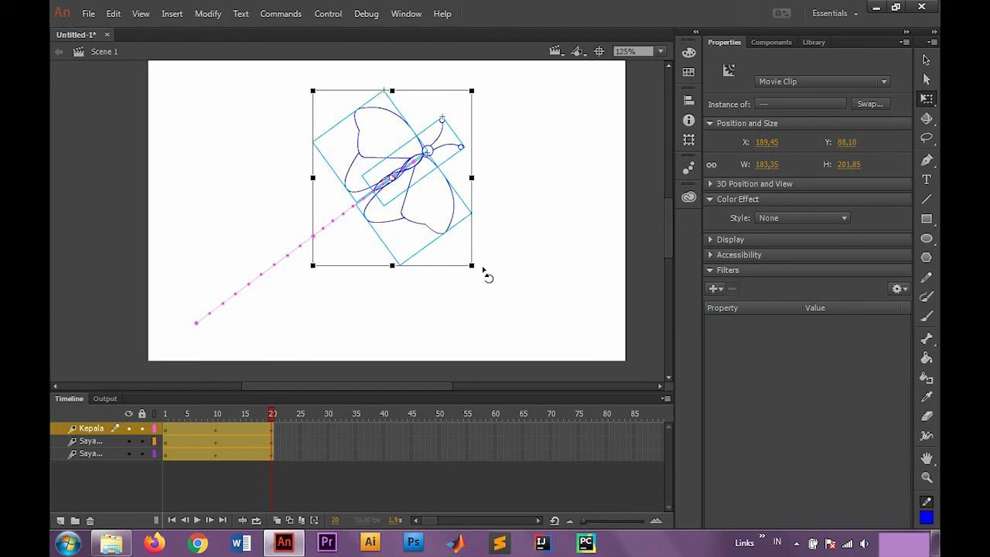
drag(483, 270, 454, 290)
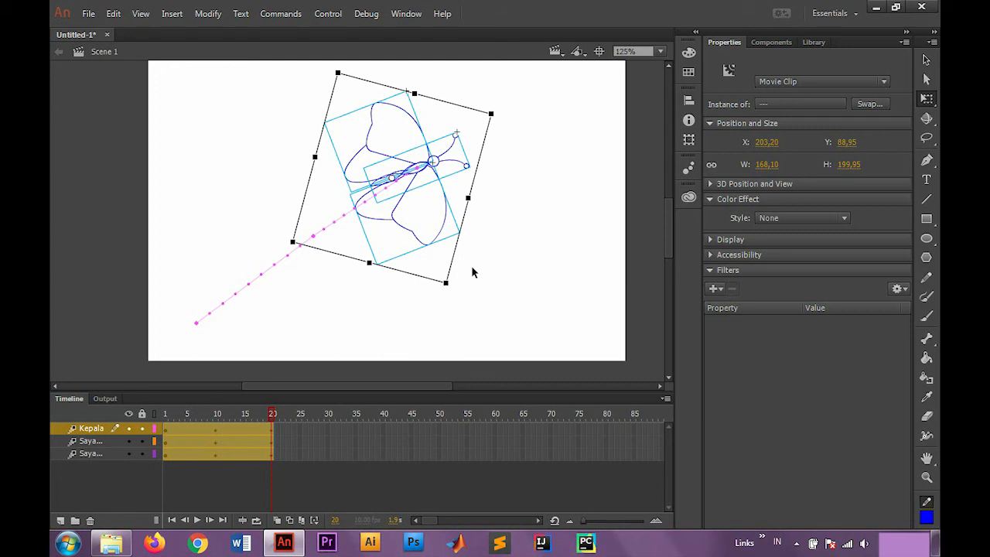
key(ctrl+z)
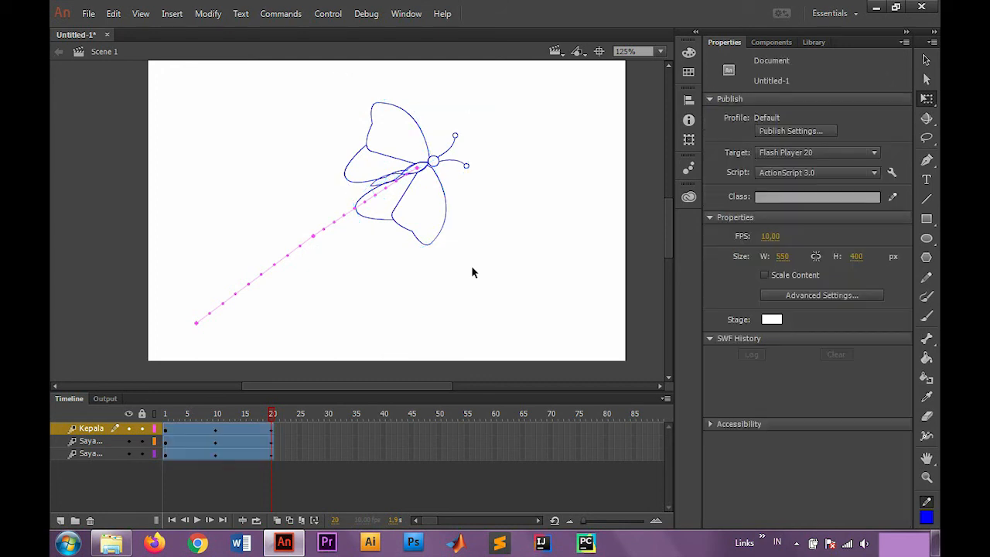
- At frame 20, enlarge the right wing to about 194 by 191 px and scale the left wing up to match
click(425, 246)
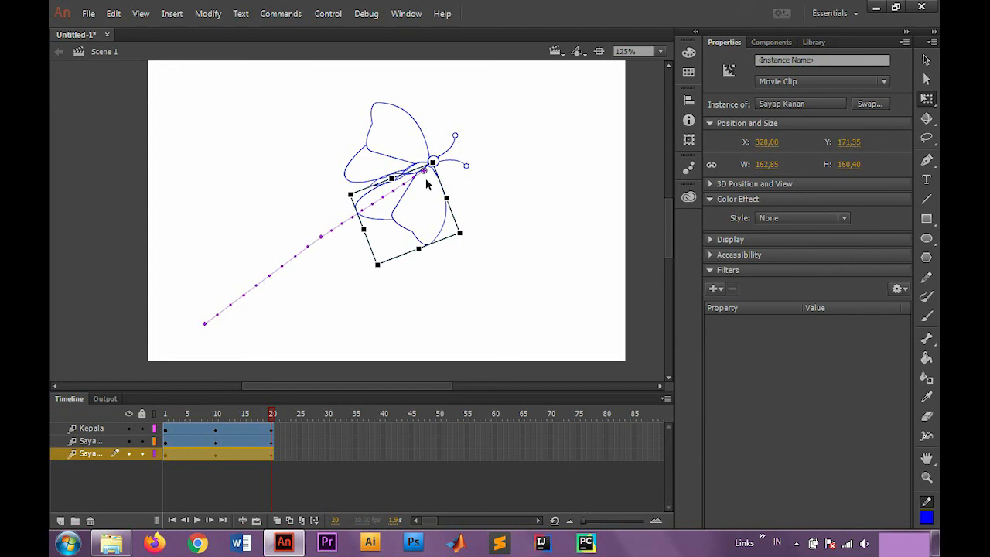
drag(377, 266, 378, 294)
click(498, 178)
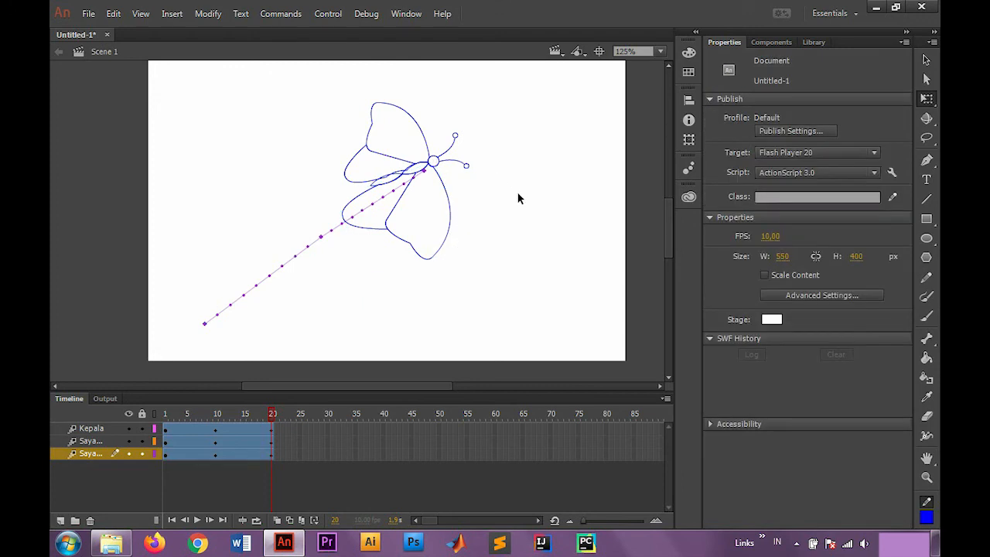
click(374, 136)
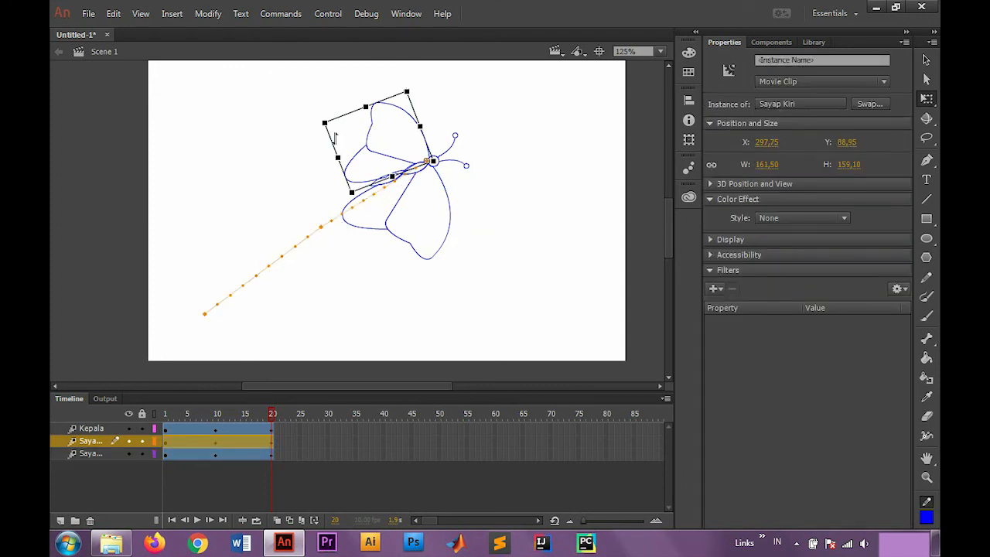
drag(324, 122, 296, 102)
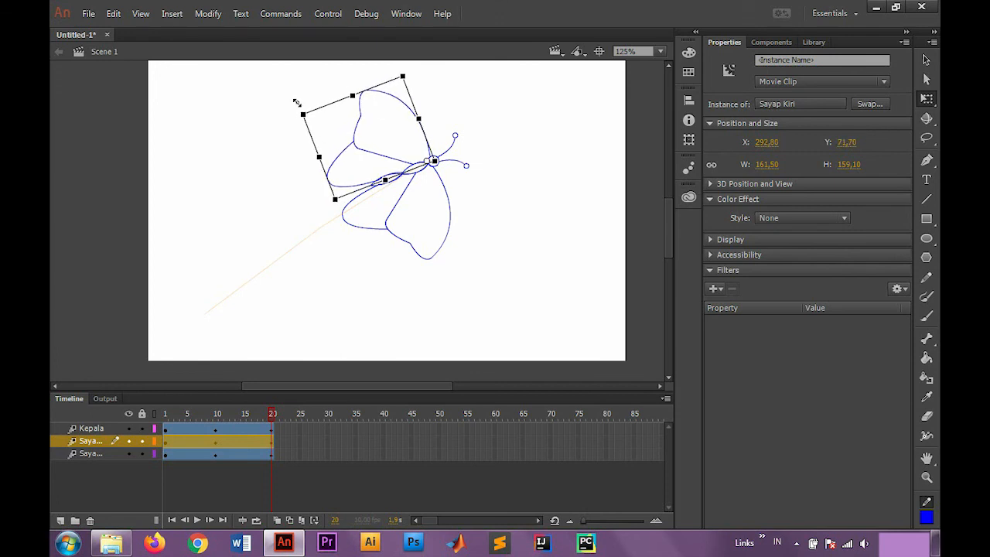
click(508, 173)
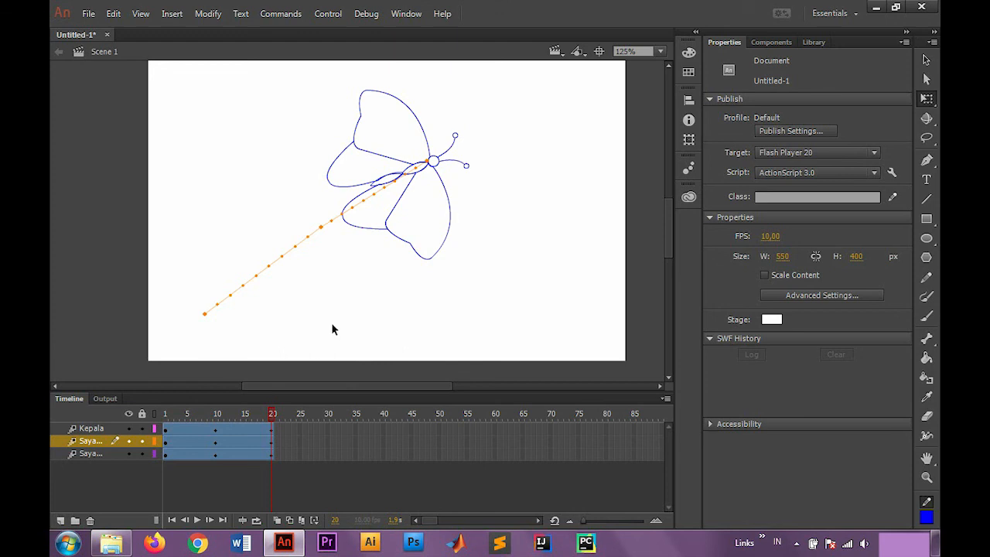
- Insert keyframes for all properties at frame 30 on the head layer and both wing layers
click(328, 458)
right_click(328, 453)
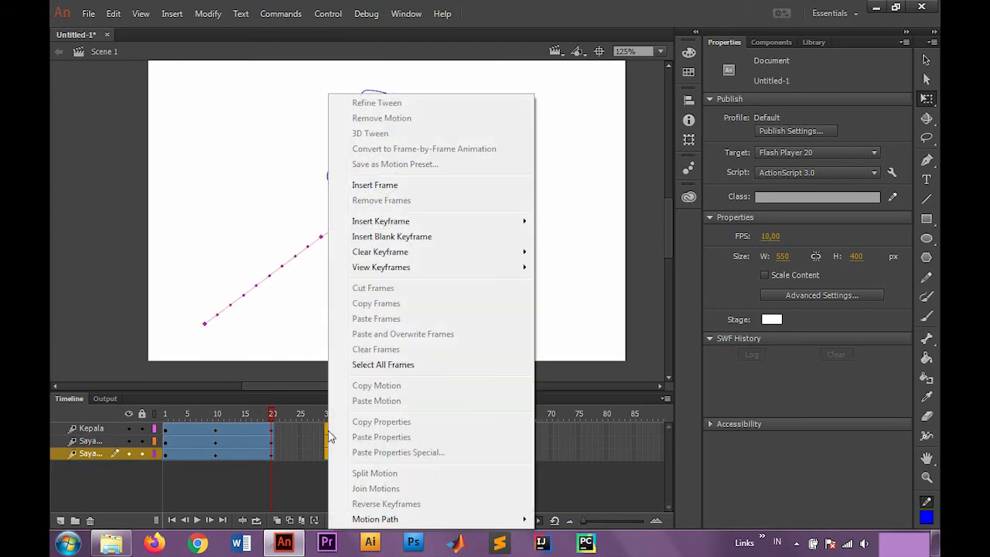
mouse_move(470, 220)
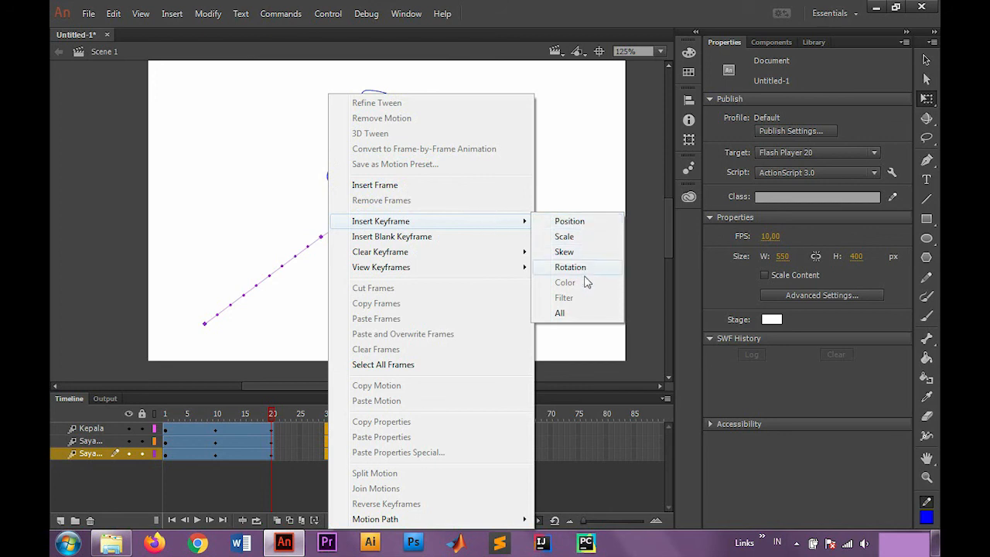
click(560, 314)
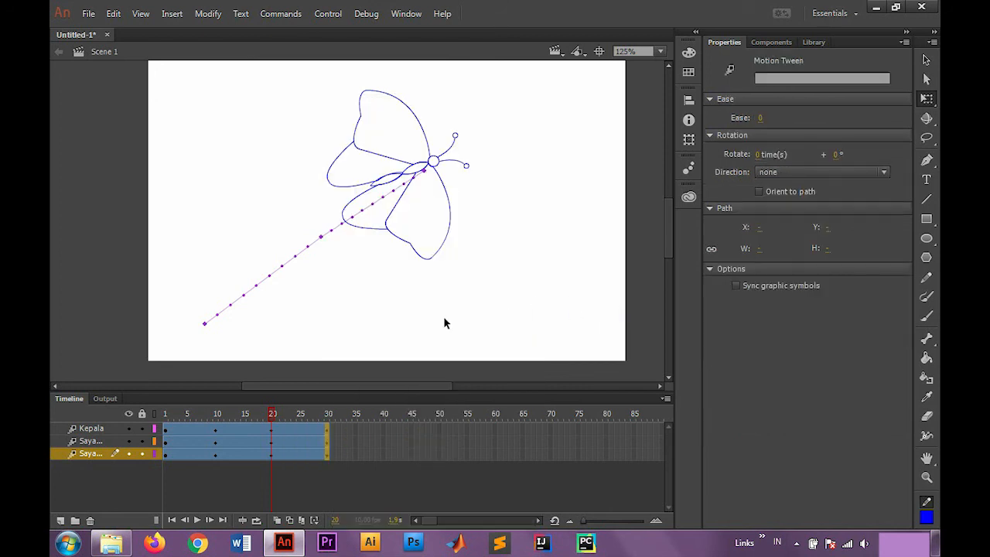
click(447, 184)
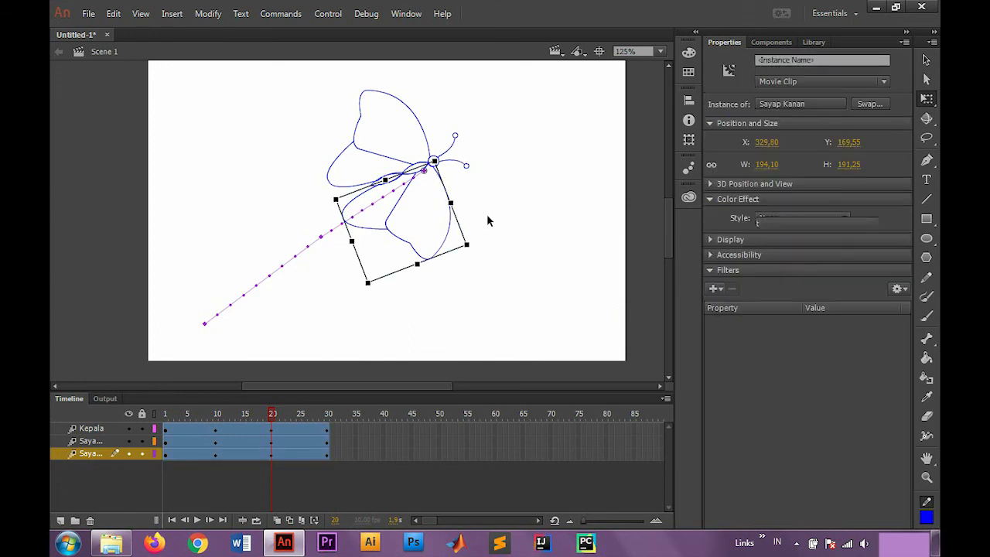
click(486, 213)
- At frame 30, move the complete butterfly near the stage's upper-right corner, about X 332.35, Y 21.25, and rotate it slightly clockwise
click(329, 414)
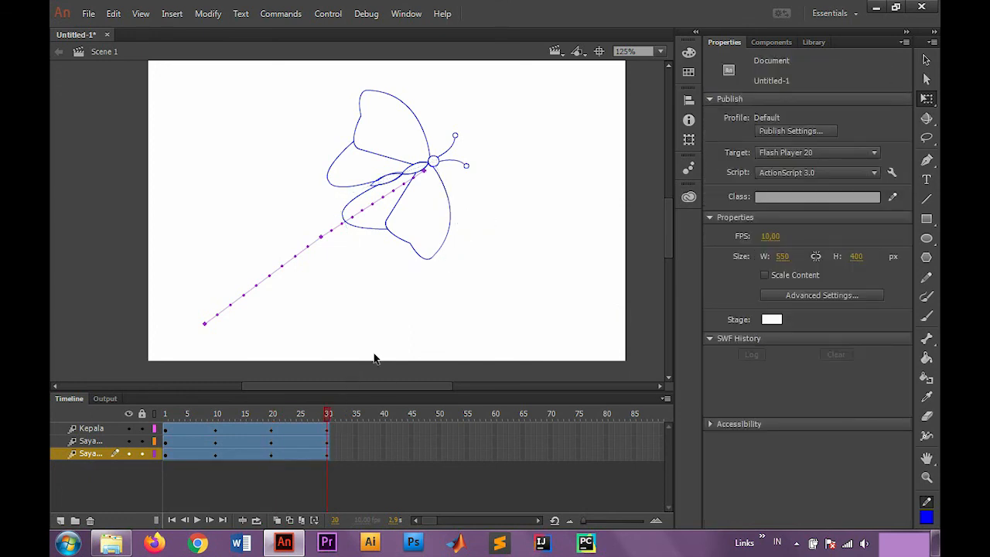
click(446, 200)
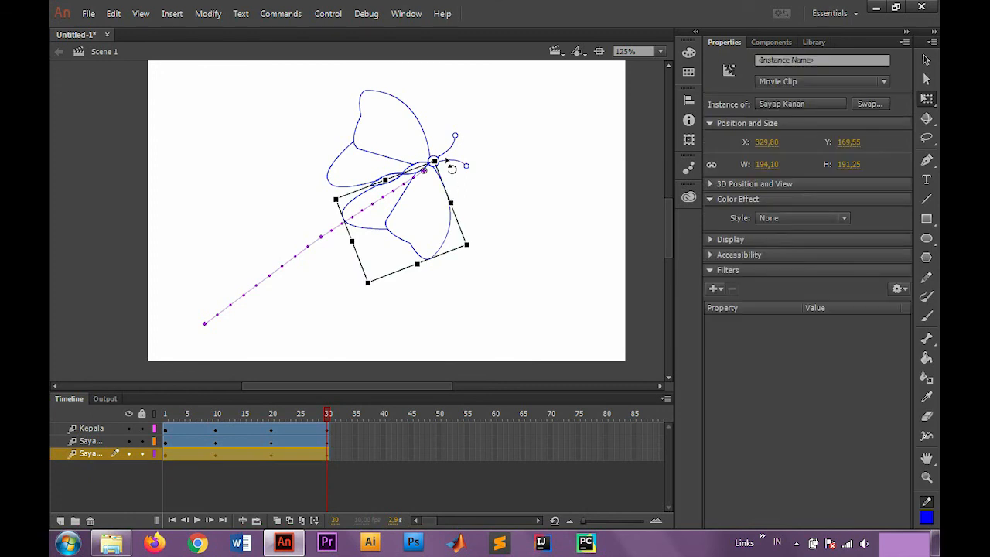
shift+click(447, 158)
shift+click(413, 115)
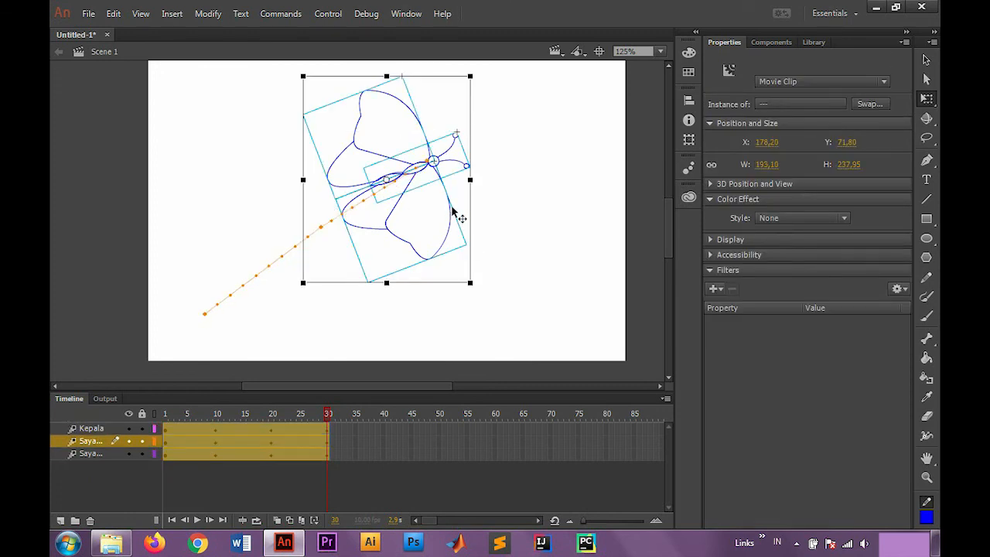
click(478, 203)
drag(477, 203, 586, 167)
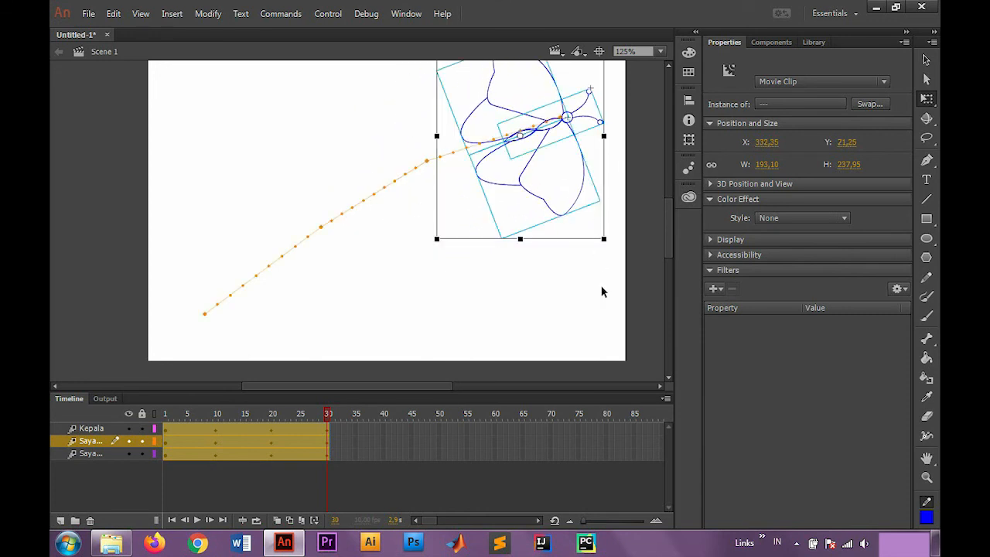
scroll(601, 292, up, 1)
scroll(613, 336, down, 1)
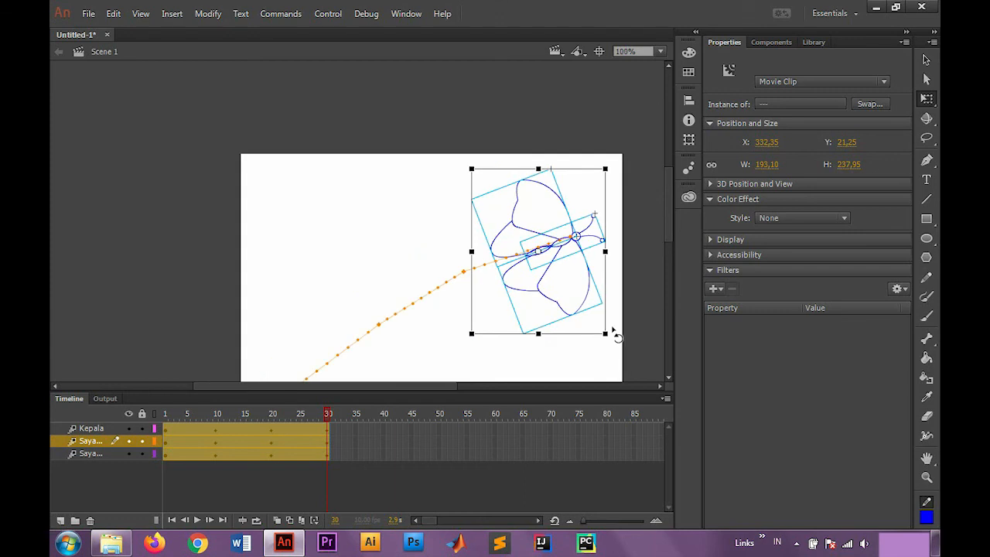
drag(612, 336, 596, 350)
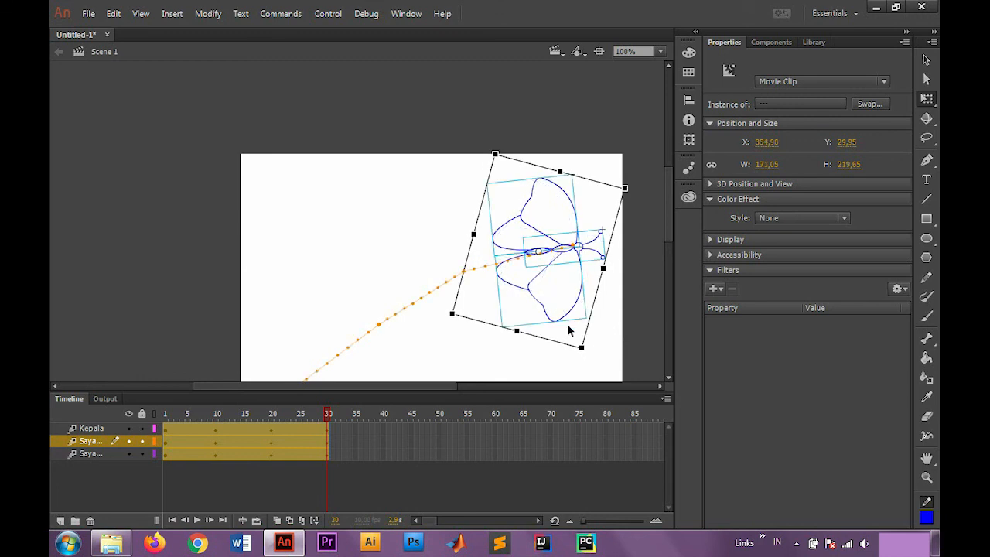
click(510, 358)
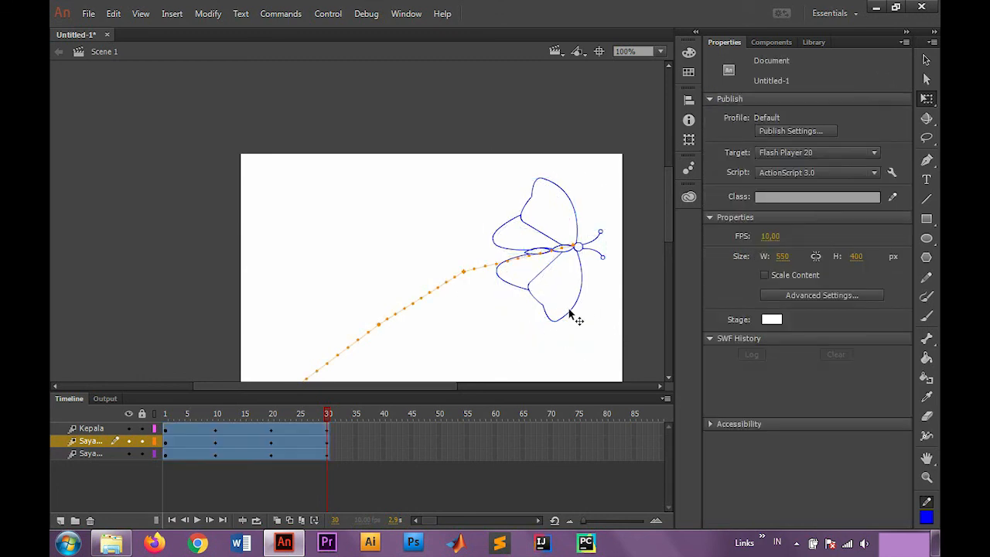
- At frame 30, scale the right wing down to about 176 by 175 px and shrink the left wing to match
click(570, 315)
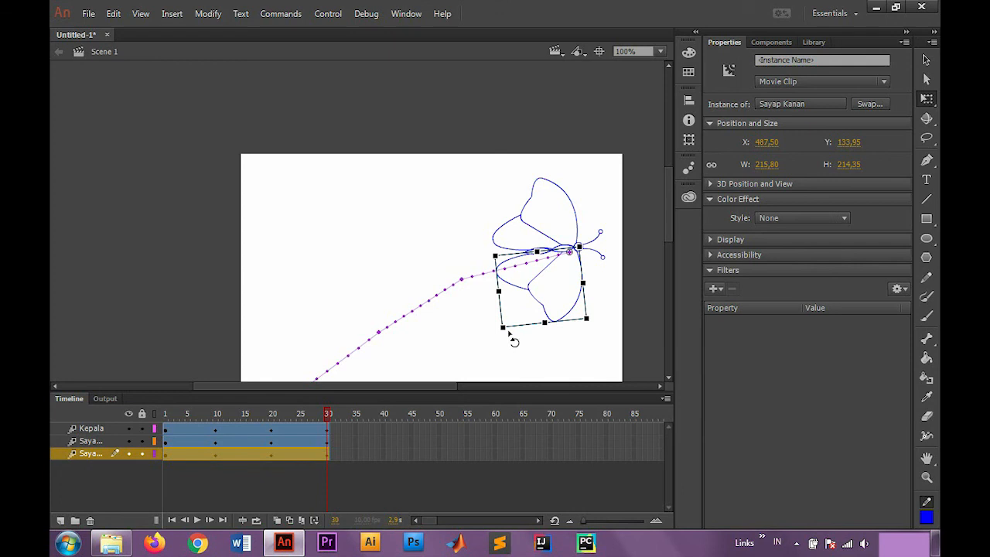
drag(506, 324, 515, 312)
click(565, 188)
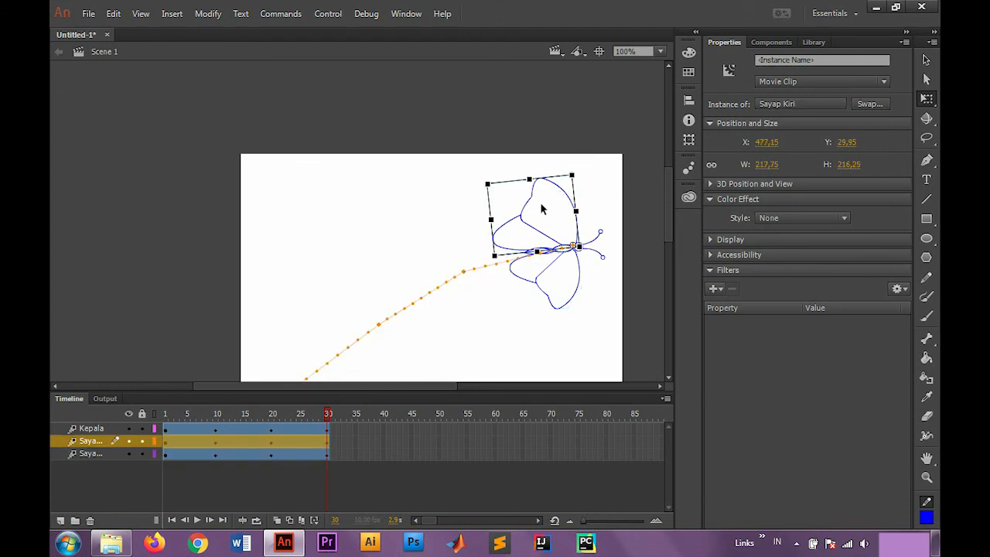
drag(486, 183, 494, 190)
click(459, 183)
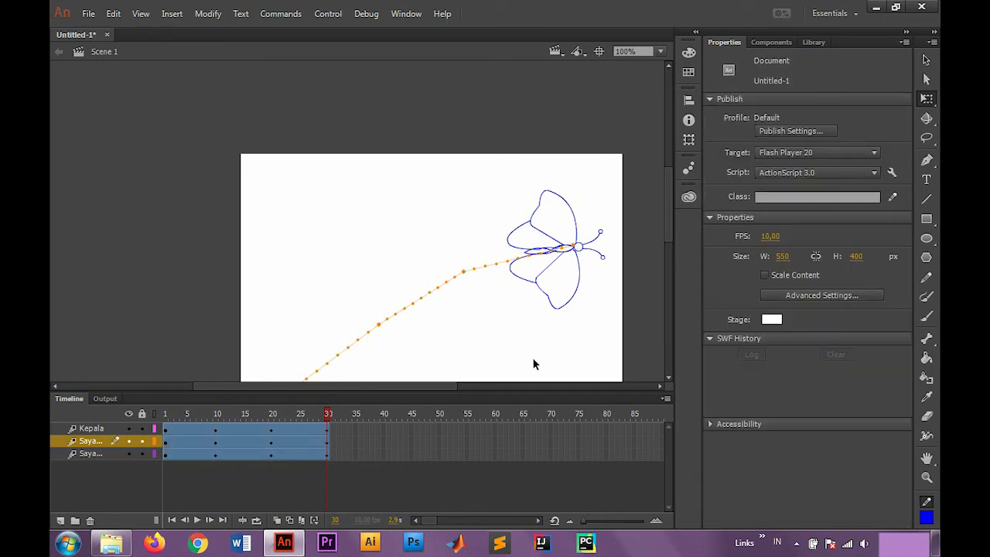
- Insert keyframes for all properties at frame 40 on the head layer and both wing layers
click(384, 455)
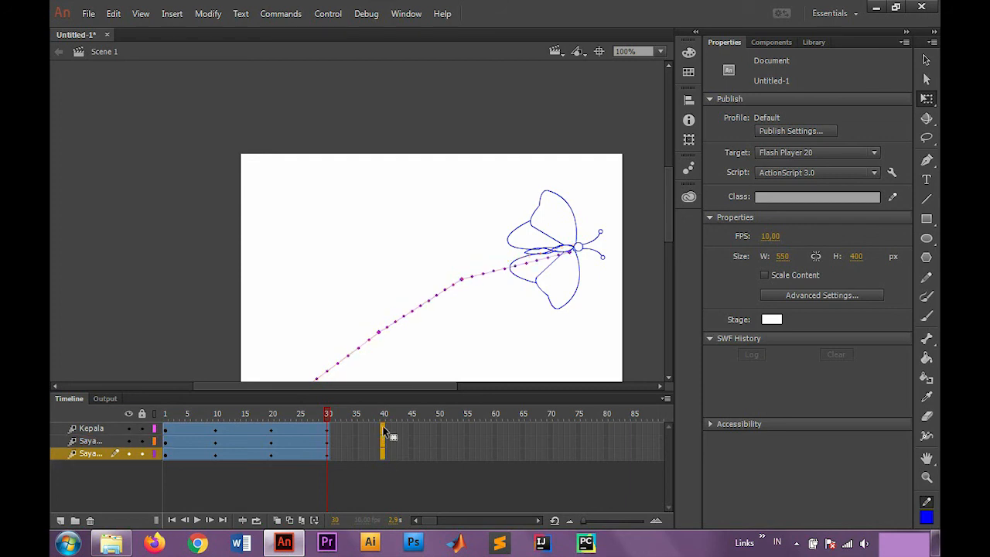
right_click(387, 433)
mouse_move(521, 224)
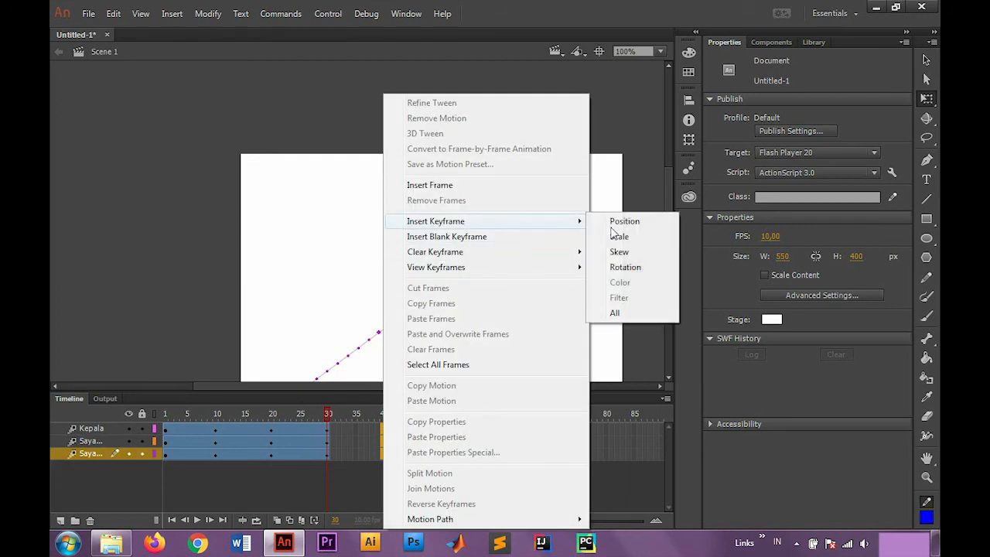
click(630, 316)
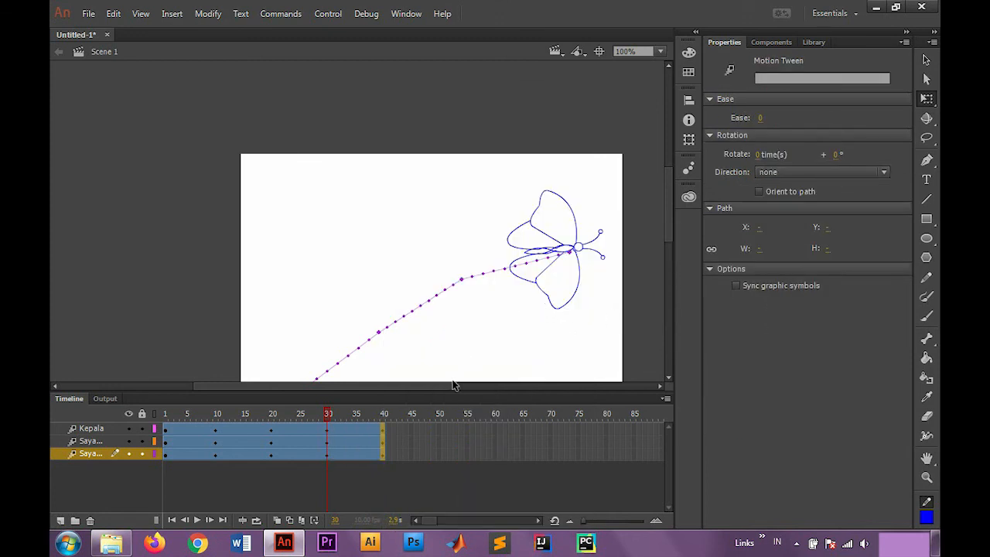
- At frame 40, move the complete butterfly just past the stage's right edge and slightly upward
click(384, 415)
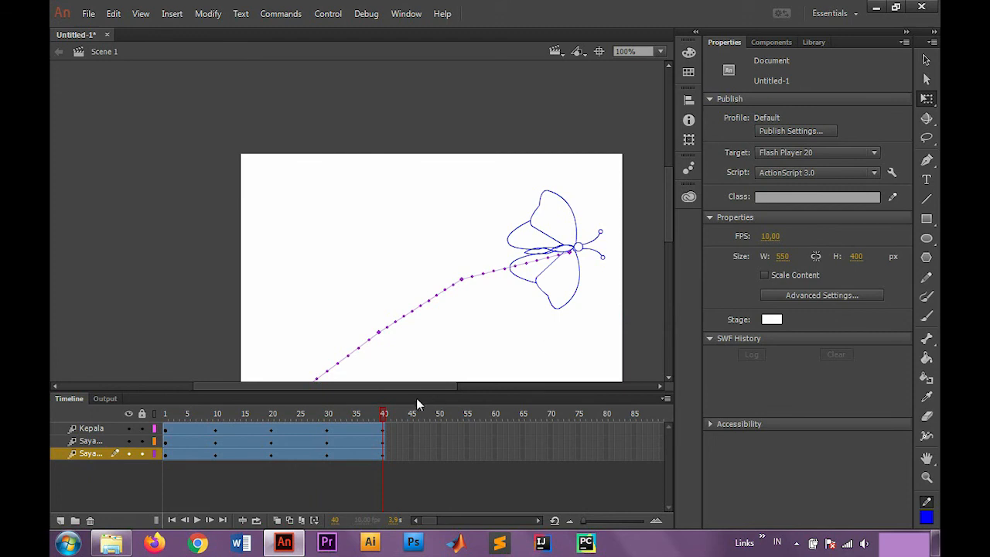
drag(416, 387, 475, 387)
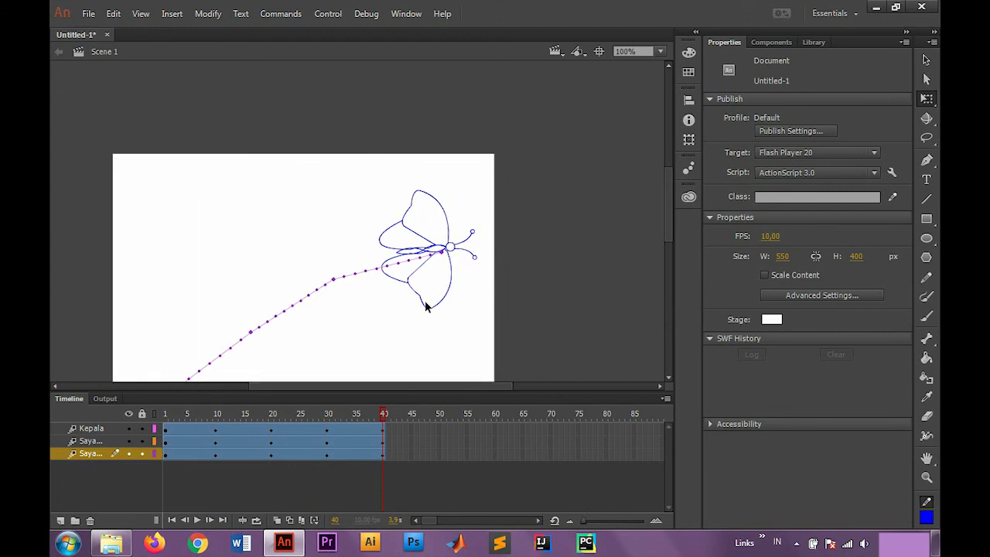
click(433, 306)
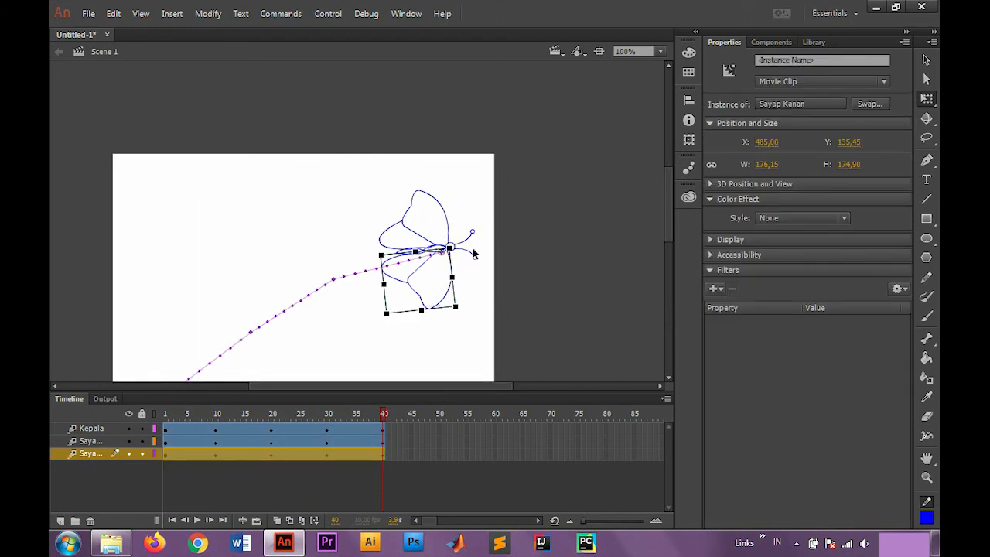
click(475, 264)
click(441, 215)
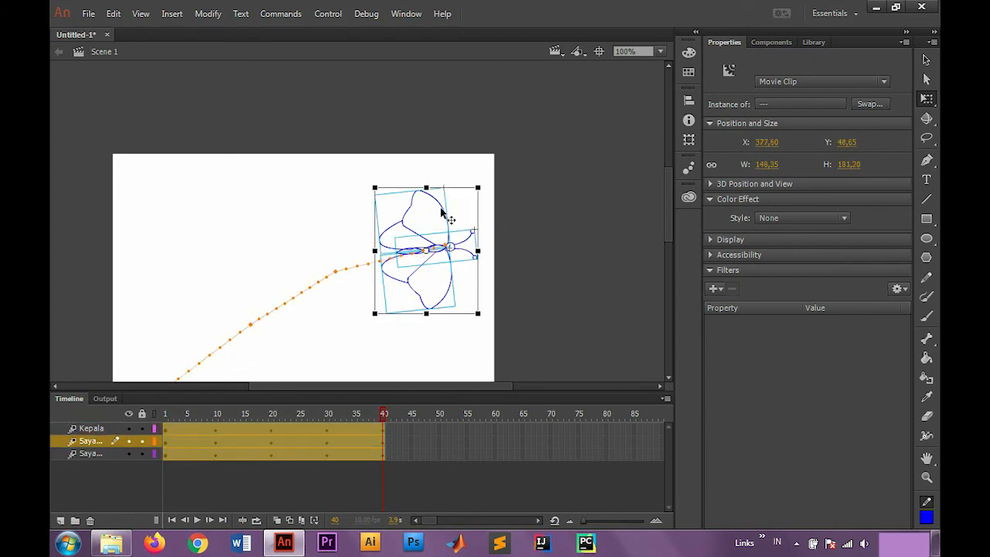
drag(455, 234, 566, 212)
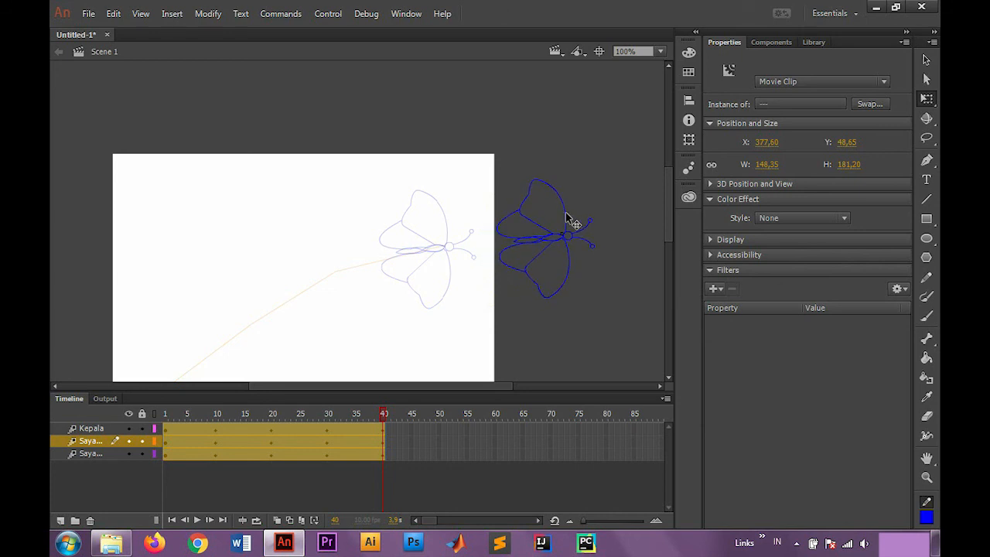
click(639, 288)
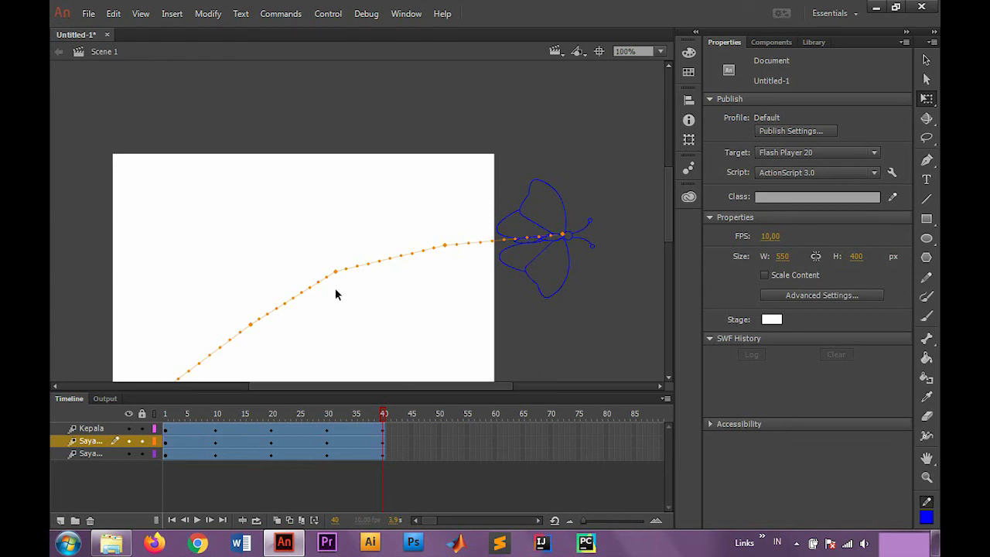
- Play the animation on the timeline with the whole stage and the full motion path in view
scroll(335, 293, down, 1)
drag(435, 389, 397, 386)
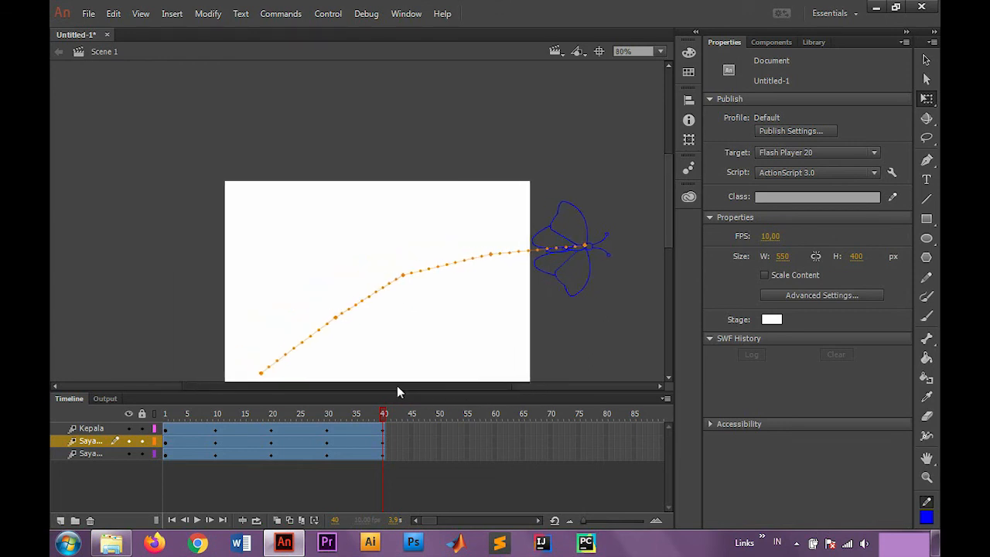
scroll(455, 320, down, 3)
scroll(671, 223, up, 1)
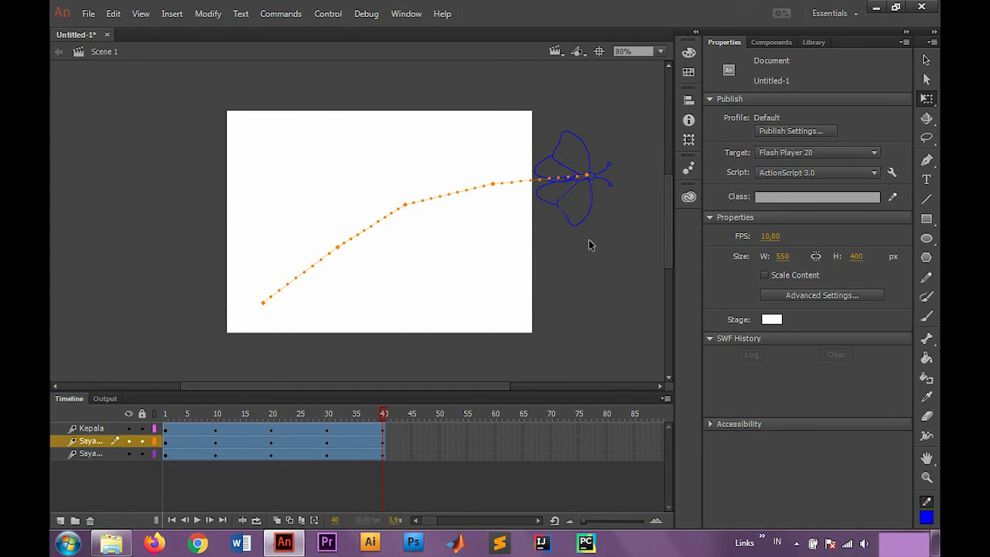
key(Return)
- Set the document's frame rate to 72 fps and play the animation again on the timeline
click(772, 237)
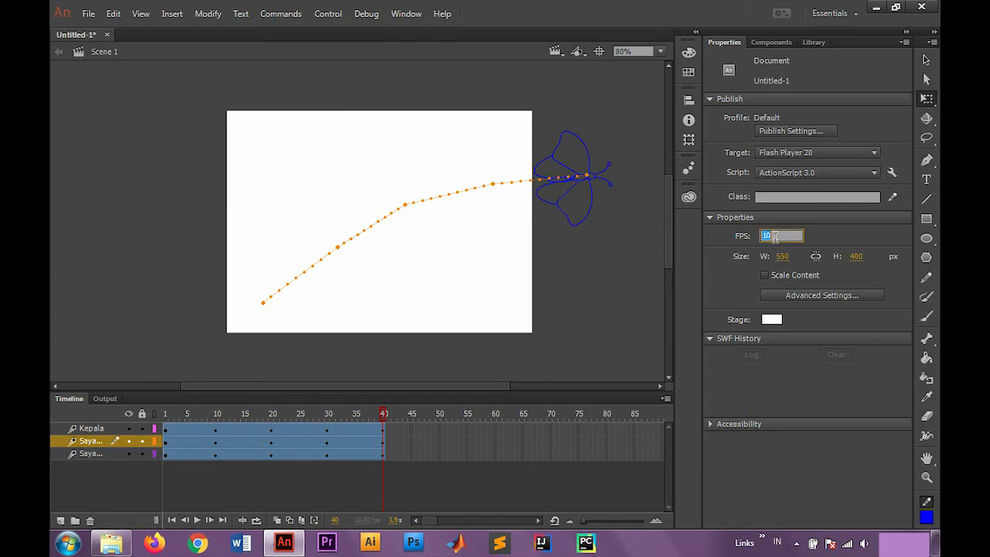
text(72)
key(Return)
click(590, 272)
key(Return)
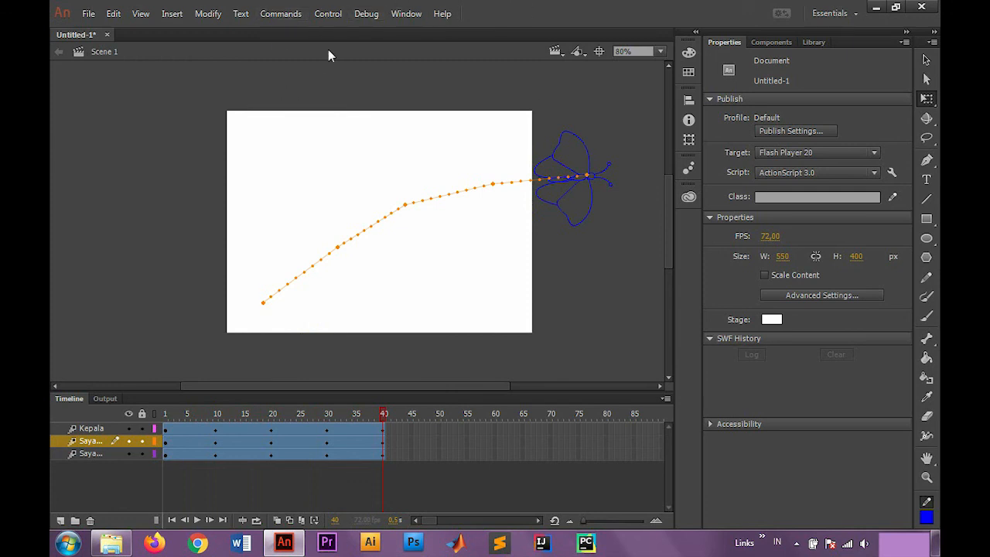
- Test the movie to check the butterfly's flight, and close the preview window
click(325, 14)
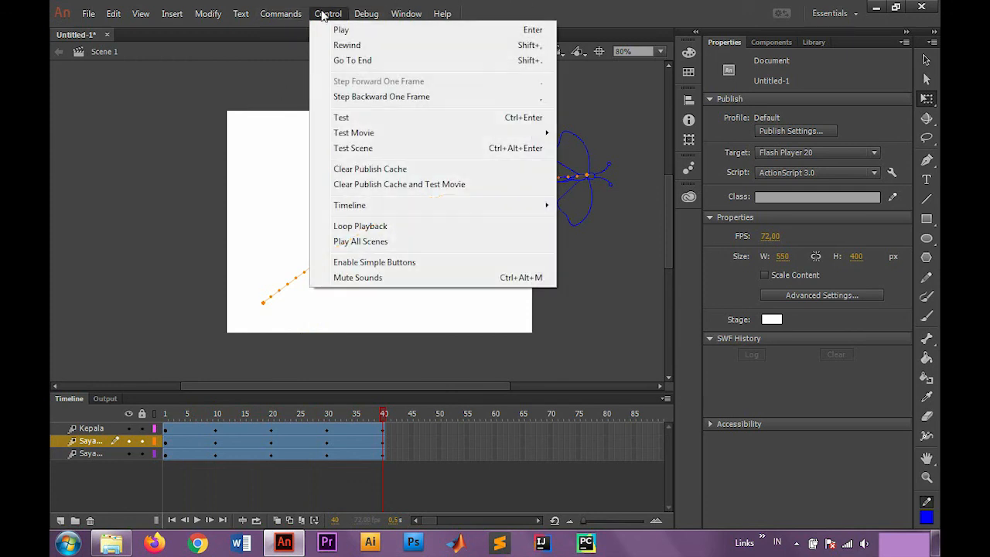
click(357, 119)
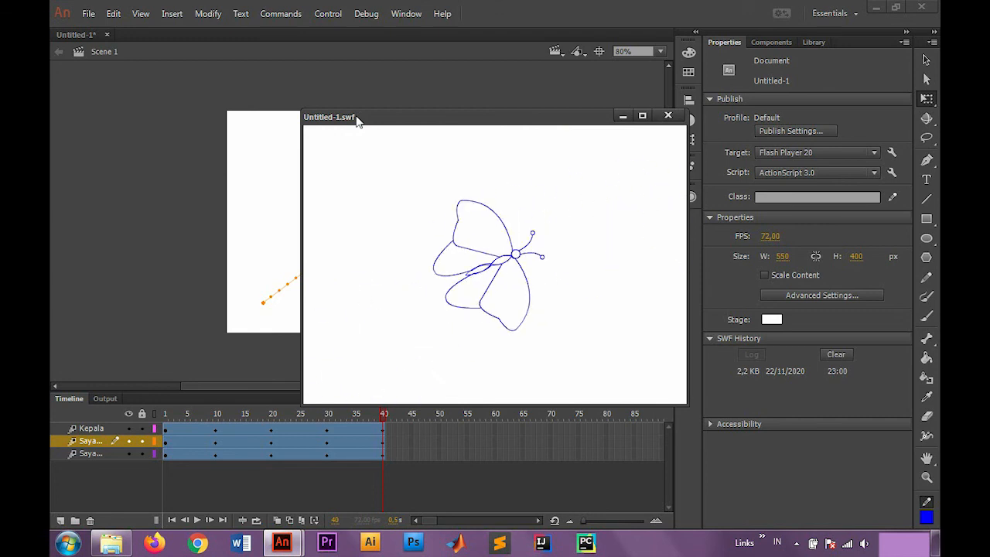
click(671, 115)
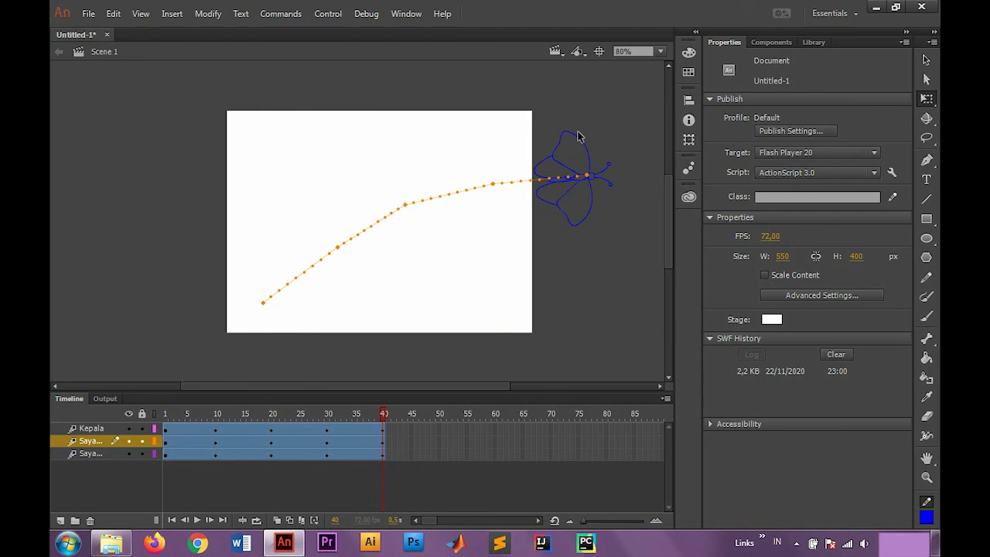